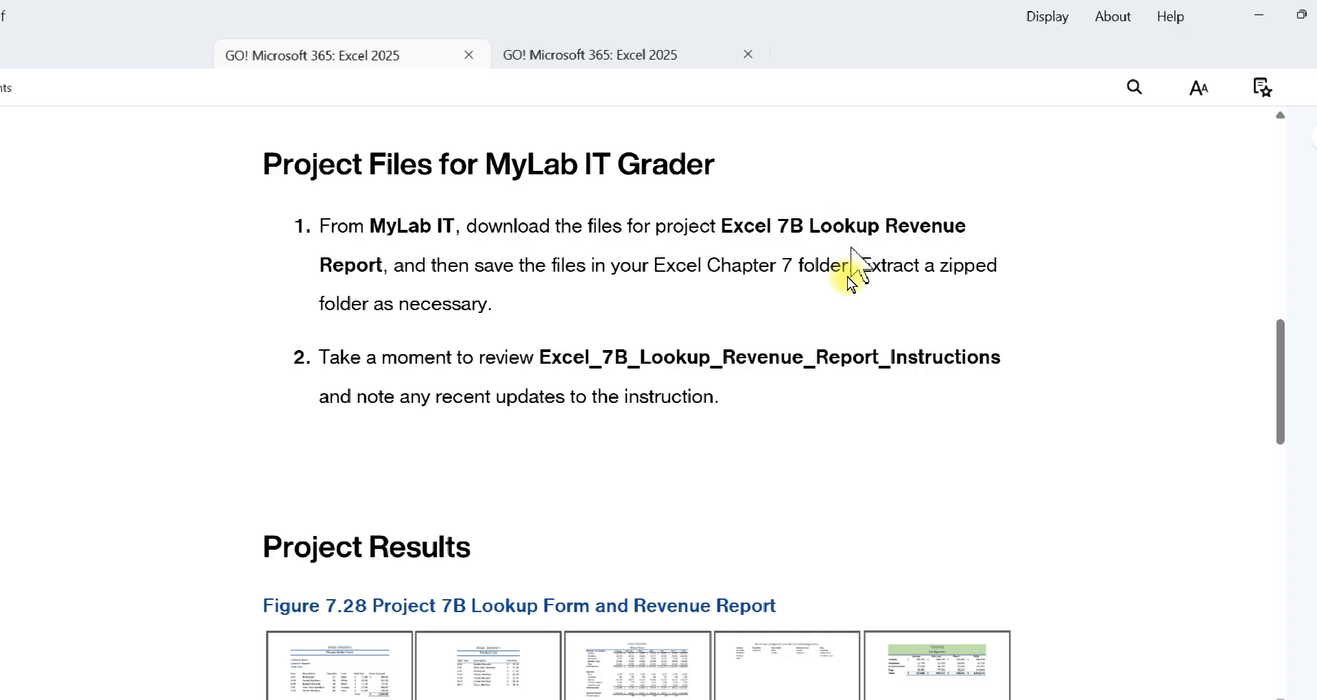
Step: Read the e-book's Project 7B file requirements, the lookup functions introduction and the opening of Activity 7.10
scroll(852, 268, down, 7)
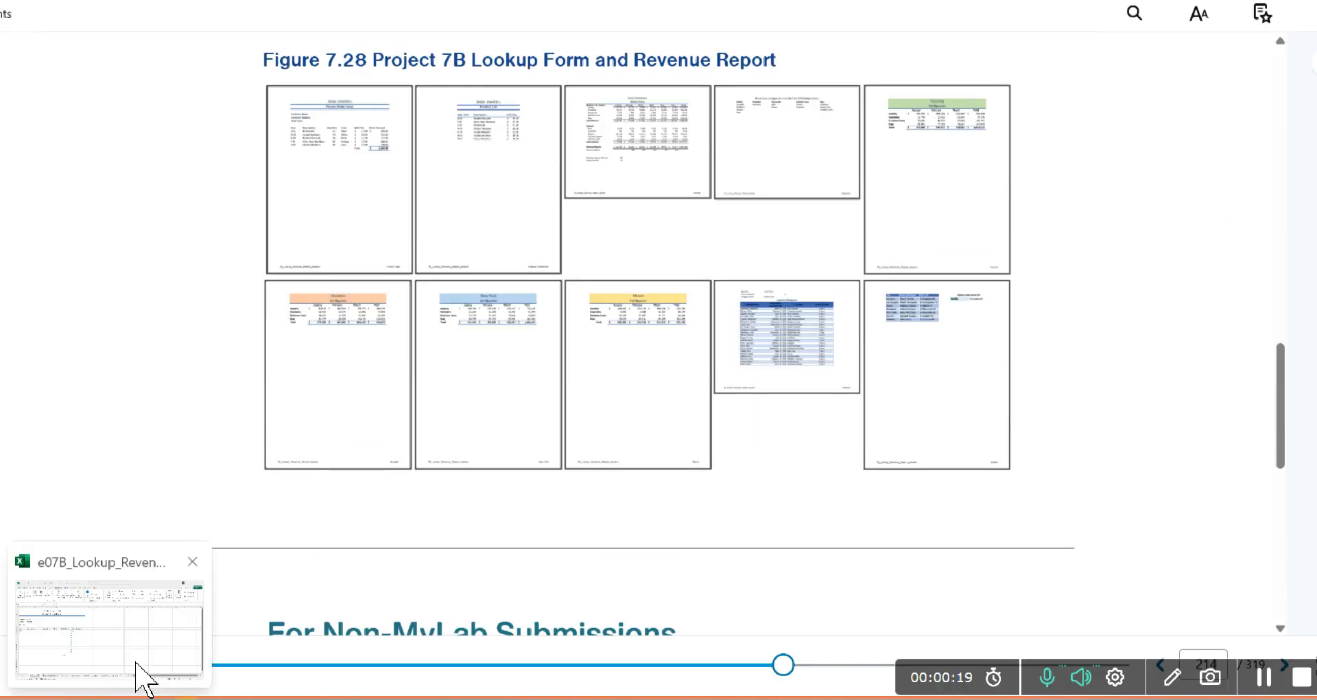
click(109, 697)
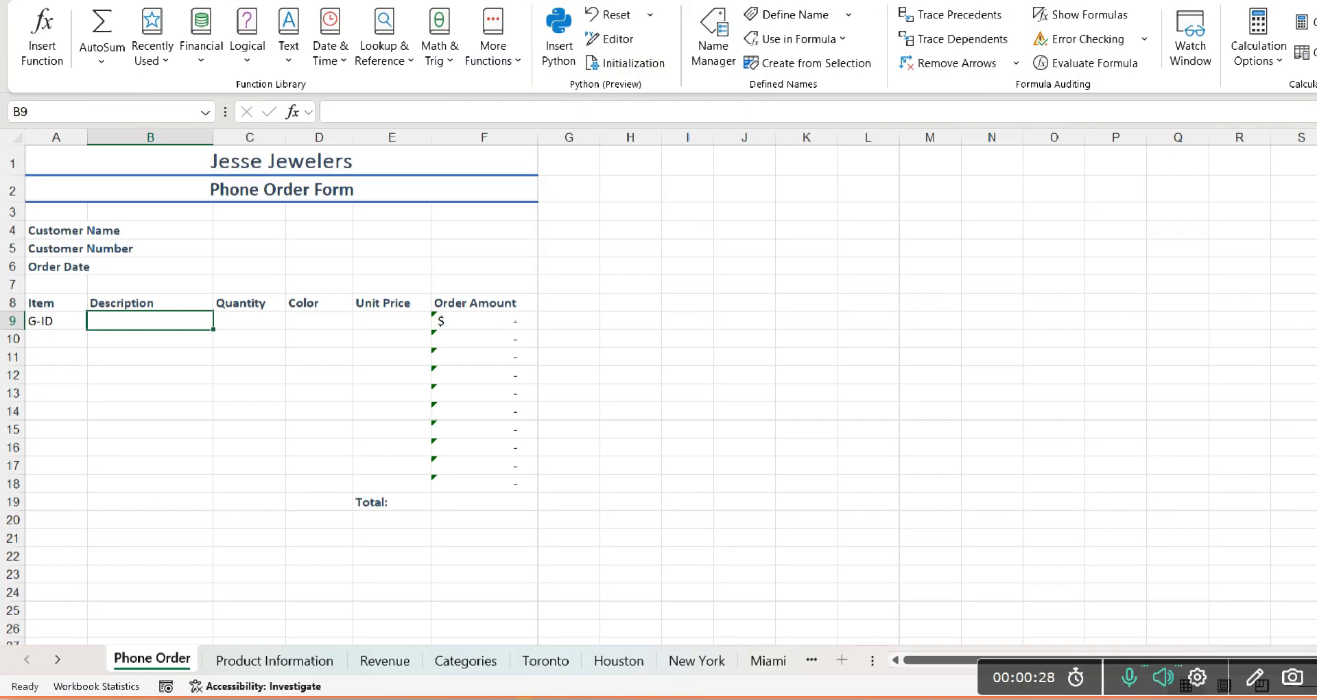
click(525, 698)
scroll(767, 570, down, 4)
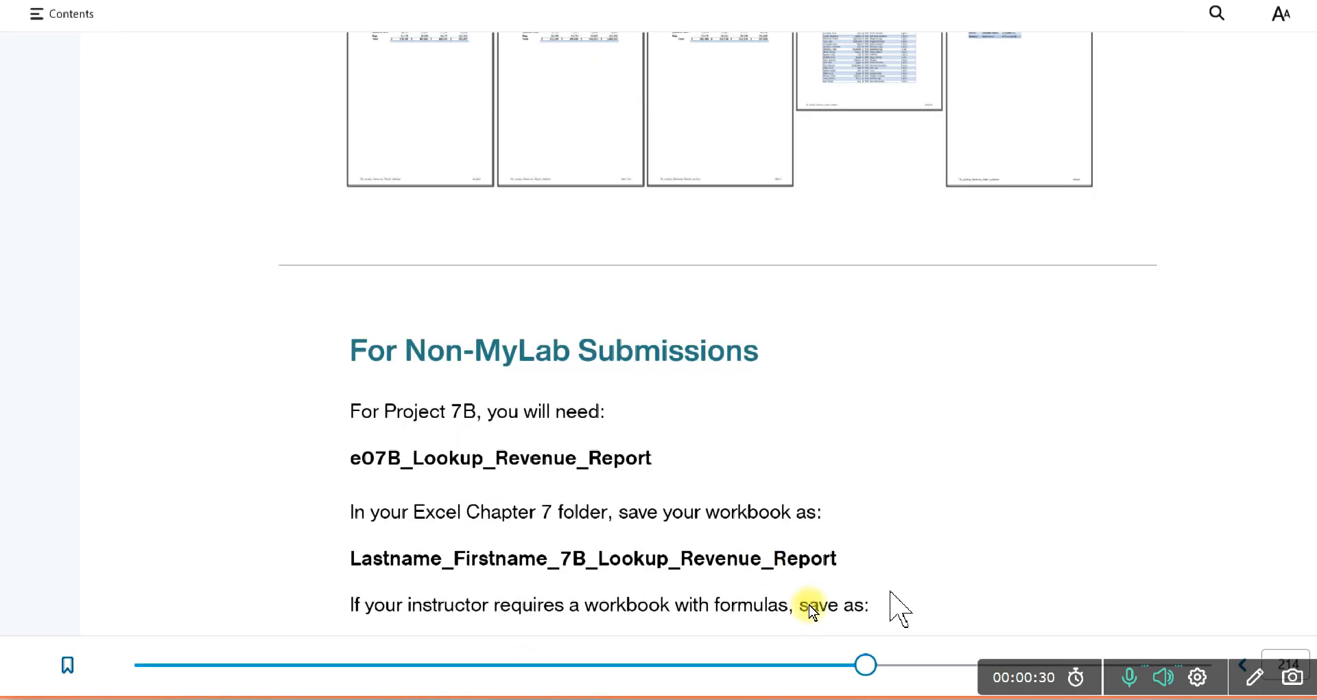
scroll(642, 494, down, 4)
scroll(641, 505, down, 5)
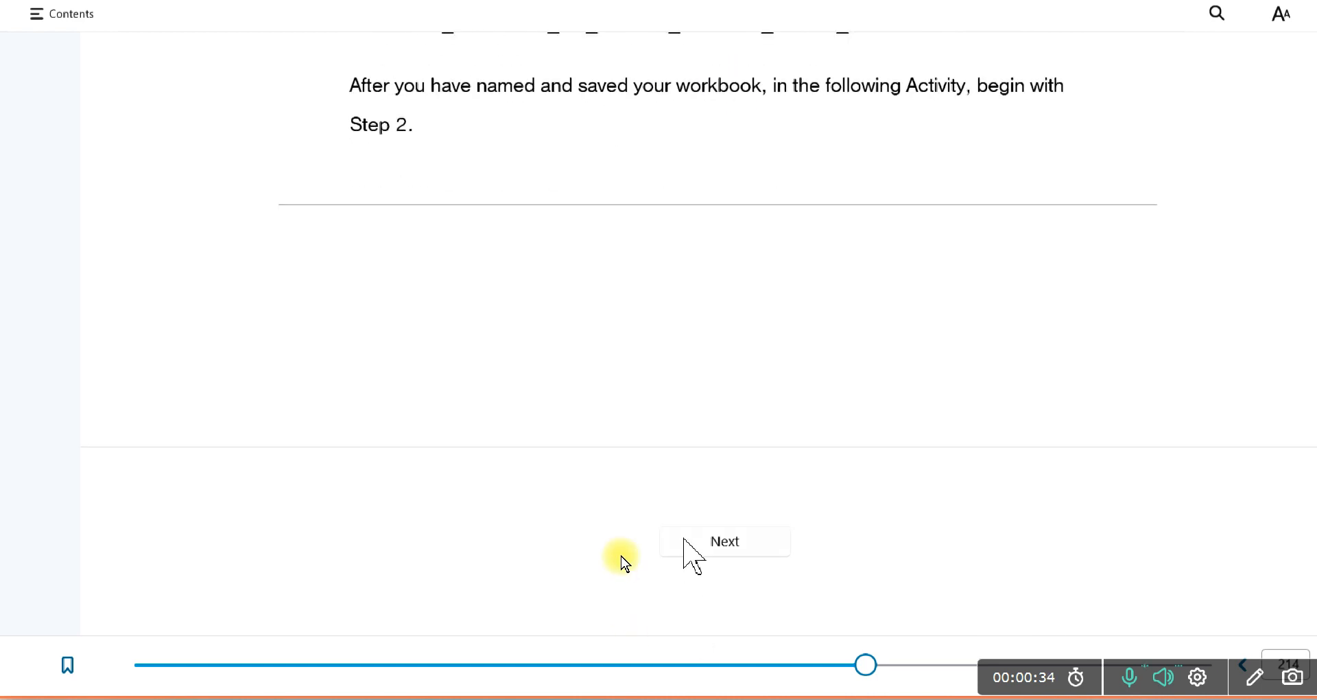
click(709, 540)
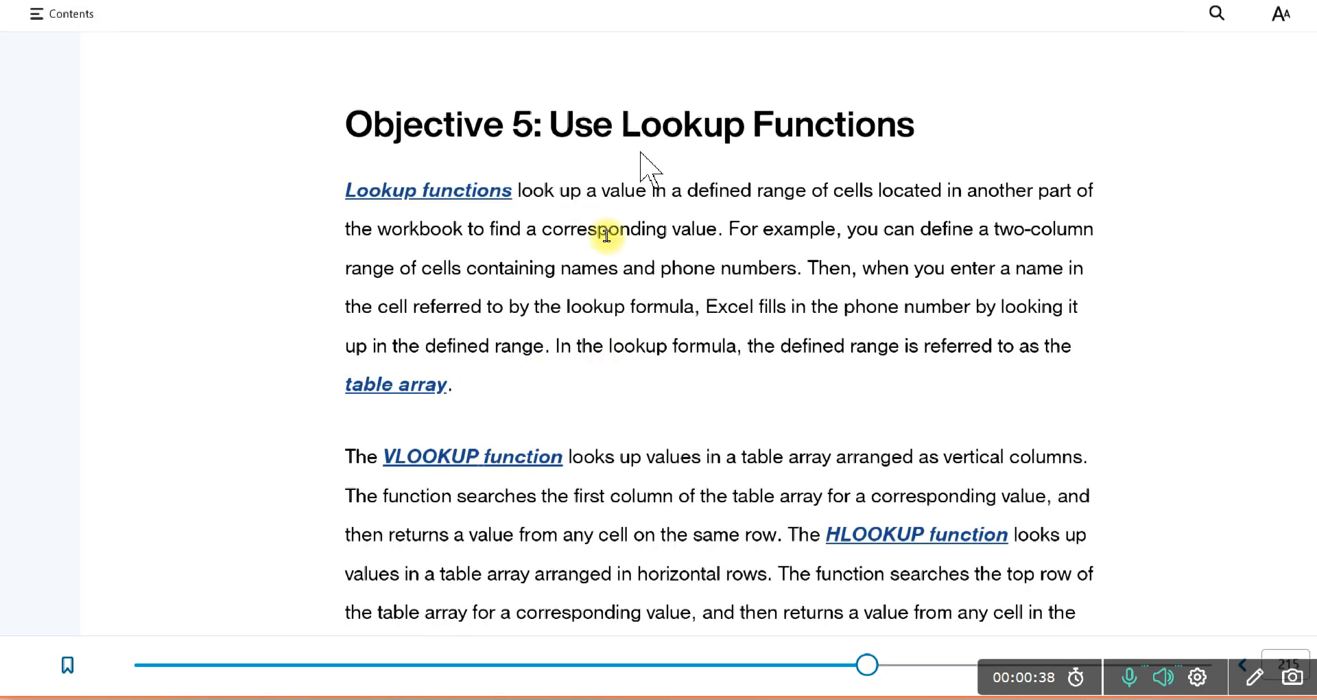
scroll(623, 263, down, 1)
scroll(623, 264, down, 5)
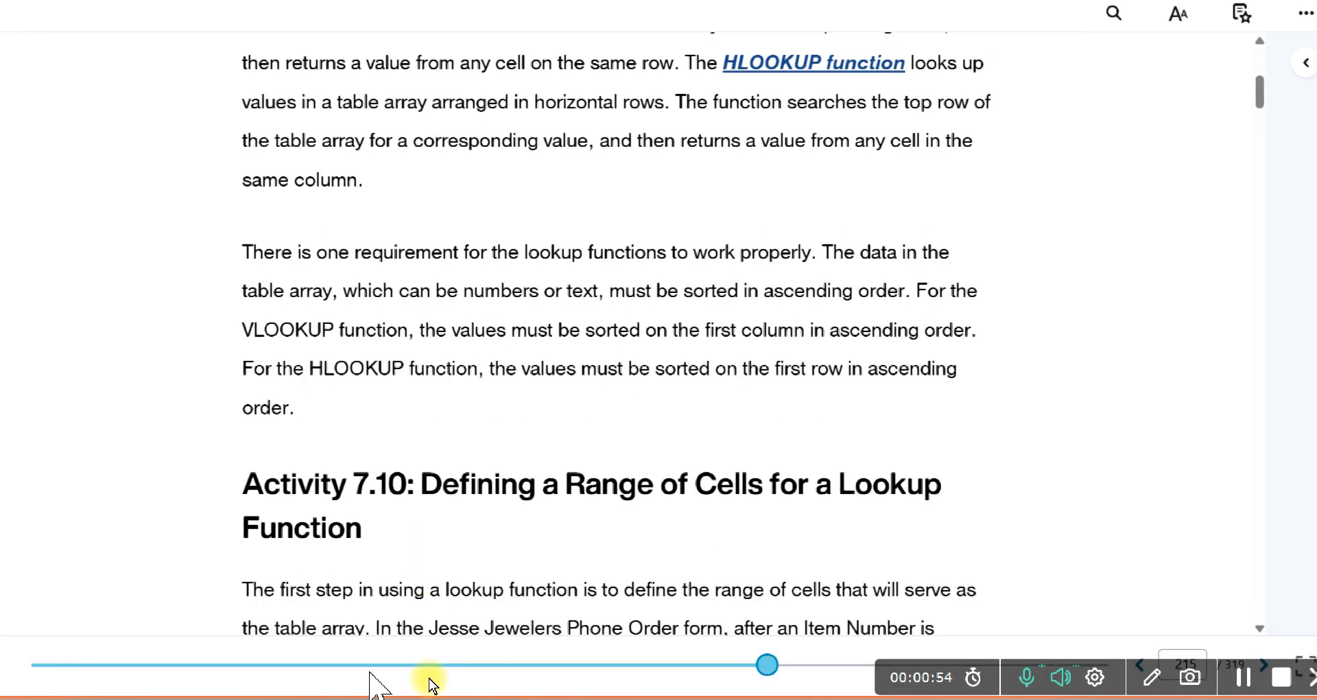
scroll(582, 507, down, 3)
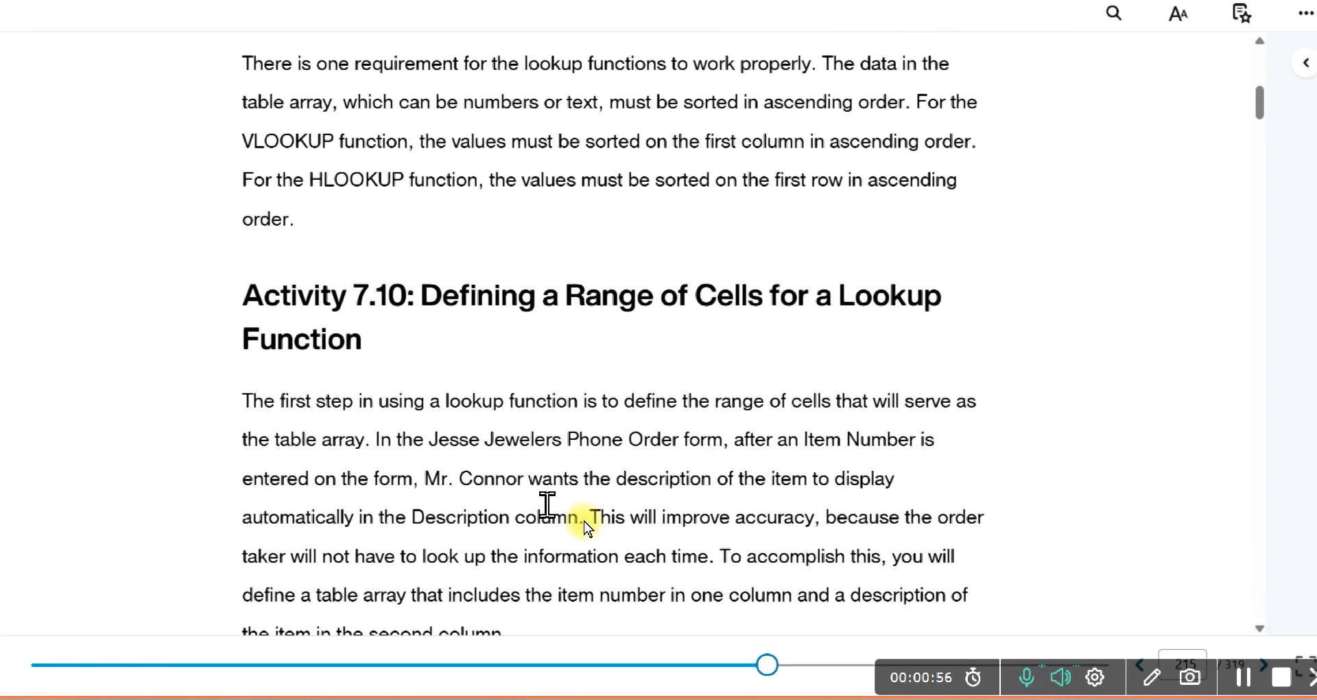
scroll(581, 501, down, 5)
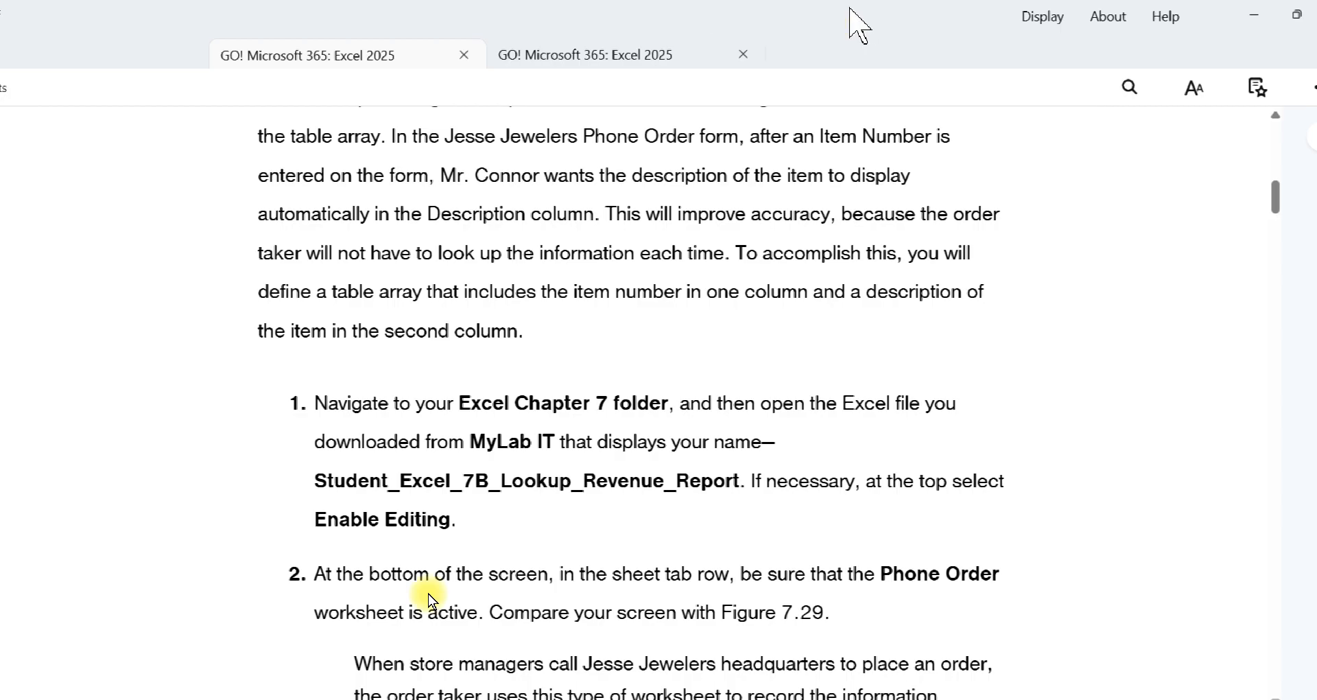
Step: Switch to the Excel workbook and sort the Product Information sheet's product list by Style Code from A to Z, treating row 4 as headers
mouse_move(191, 698)
click(191, 641)
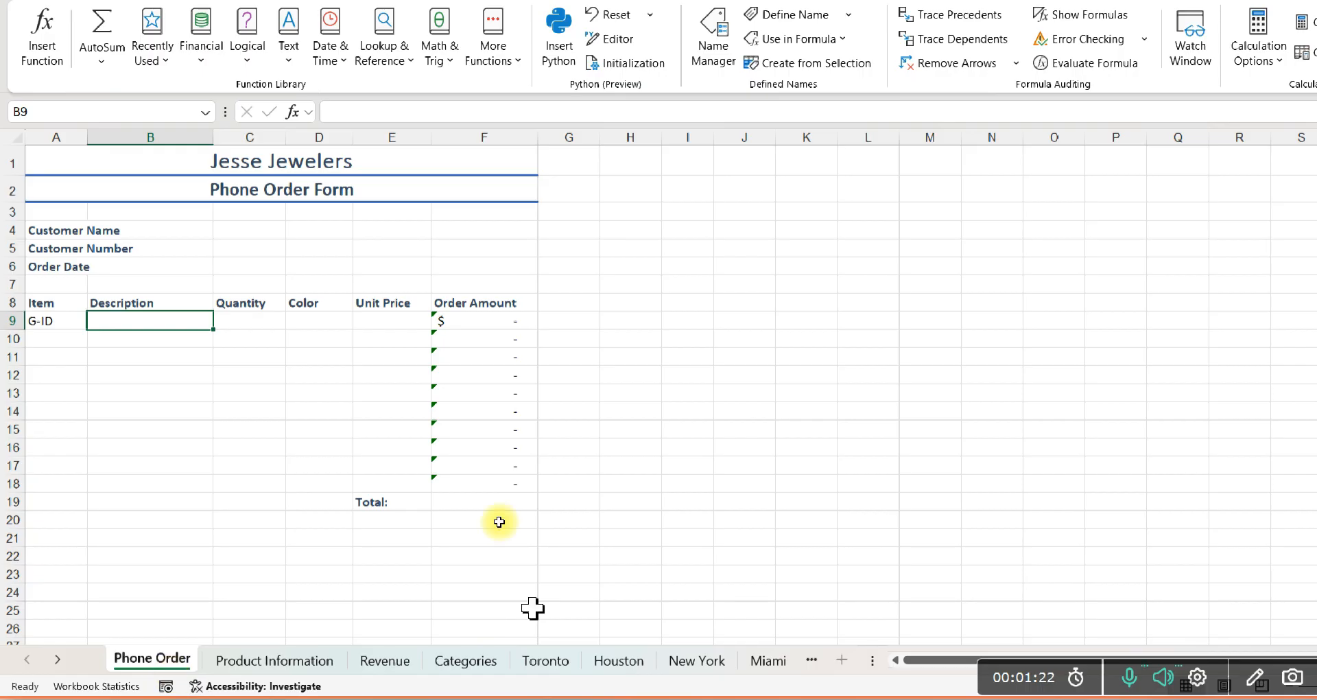
click(233, 659)
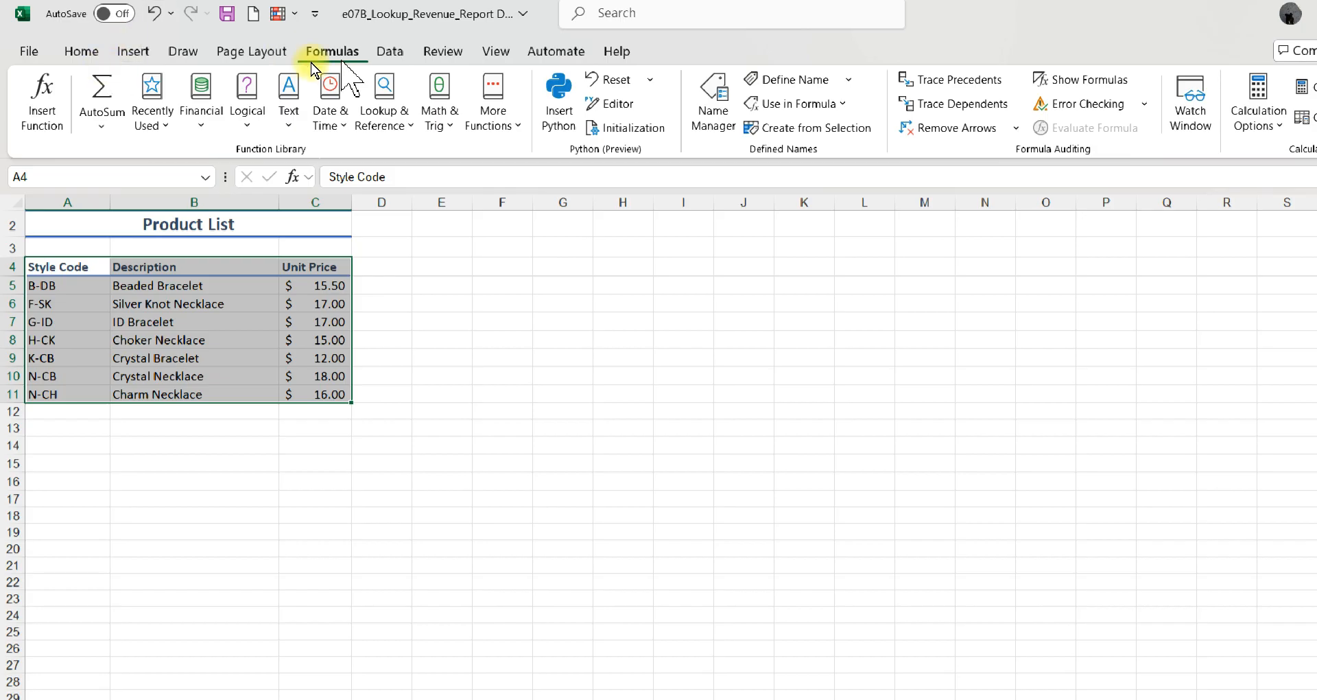
click(389, 51)
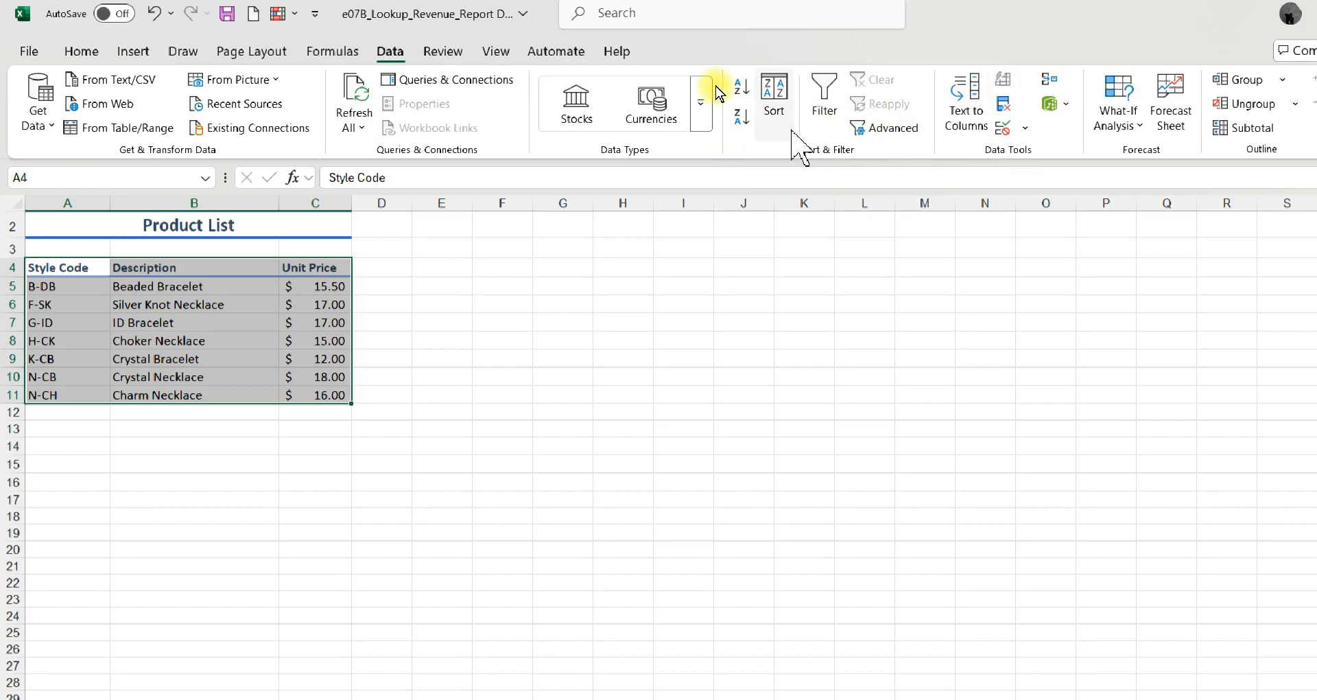
click(773, 96)
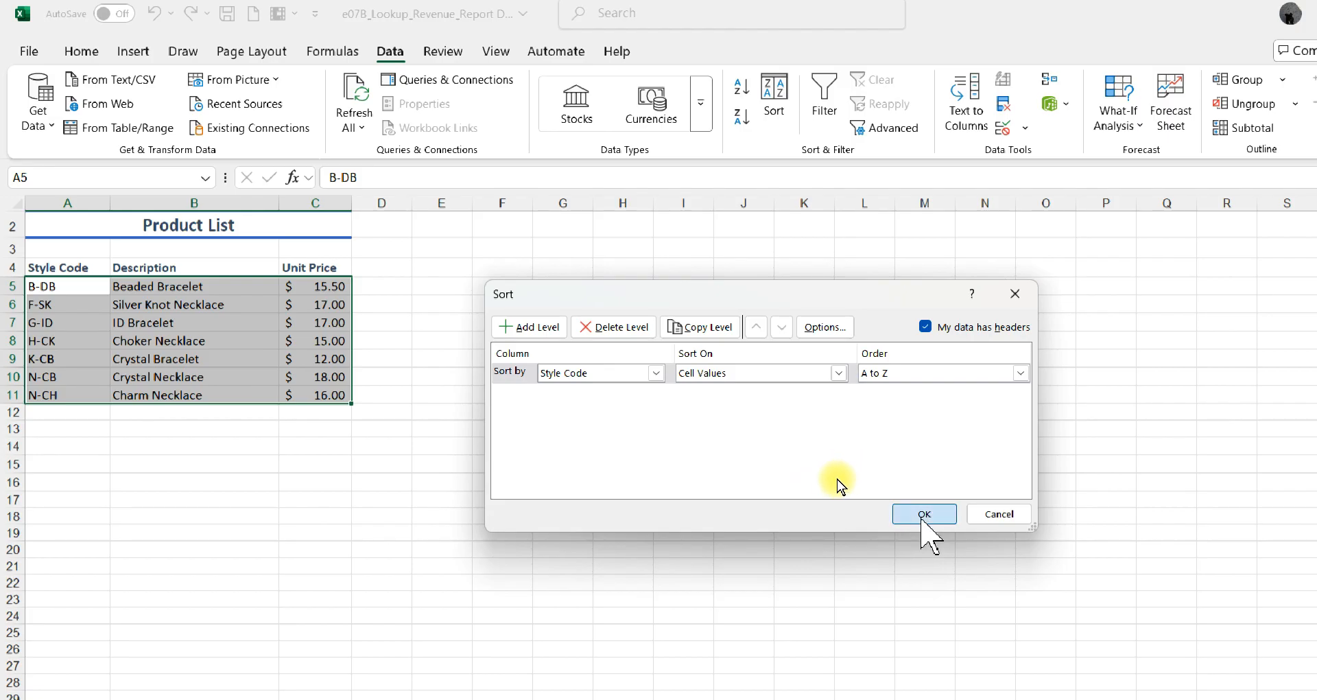
click(922, 516)
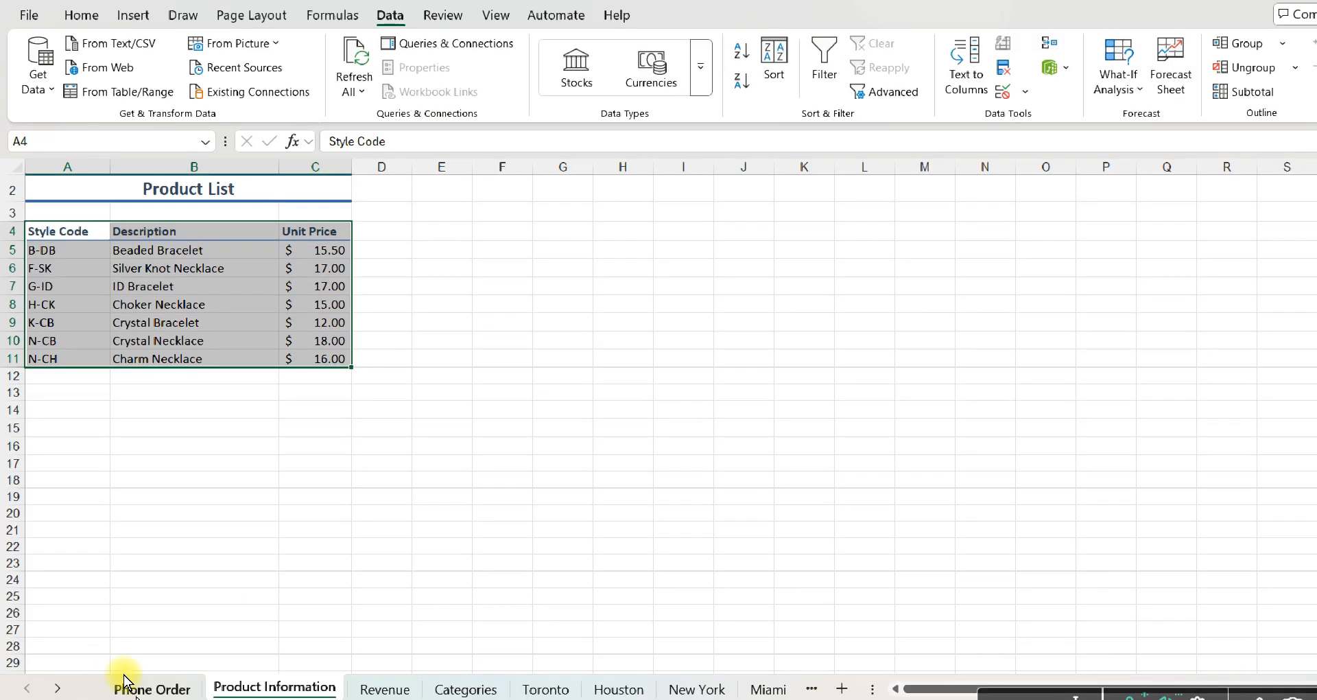
Step: Start a VLOOKUP function in the first Description cell, B9, of the Phone Order sheet
click(124, 682)
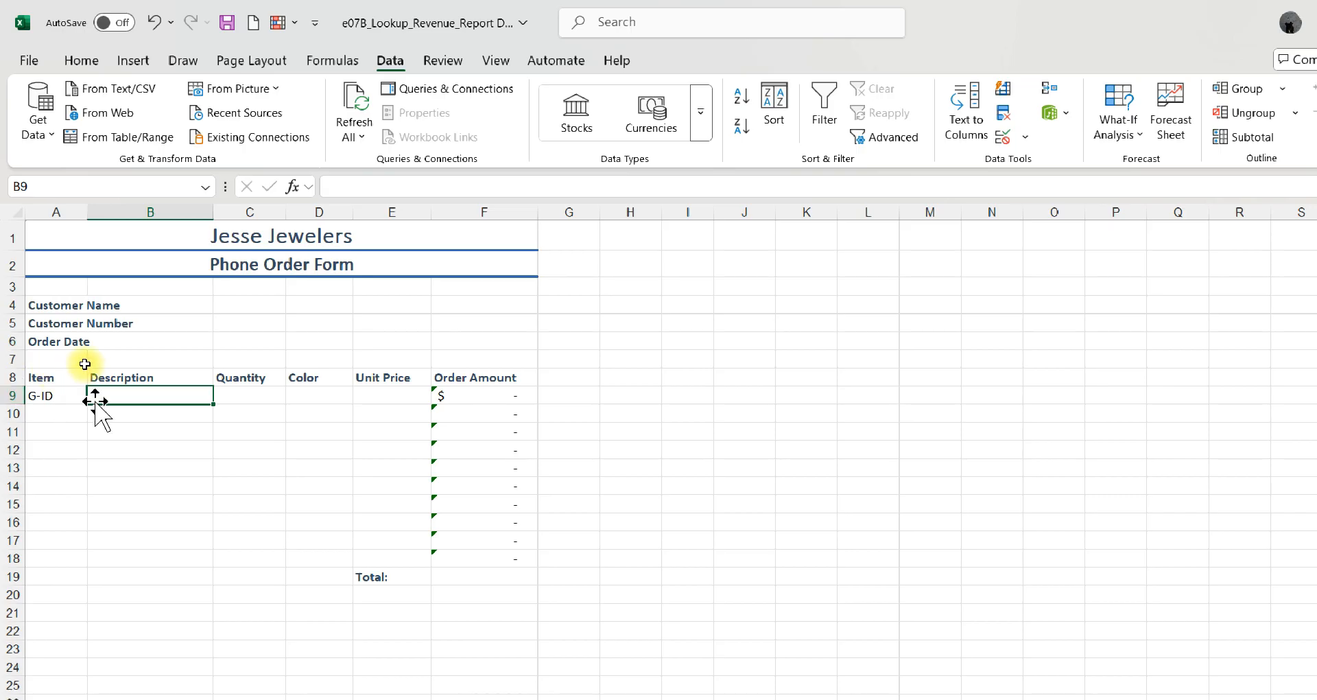
click(48, 395)
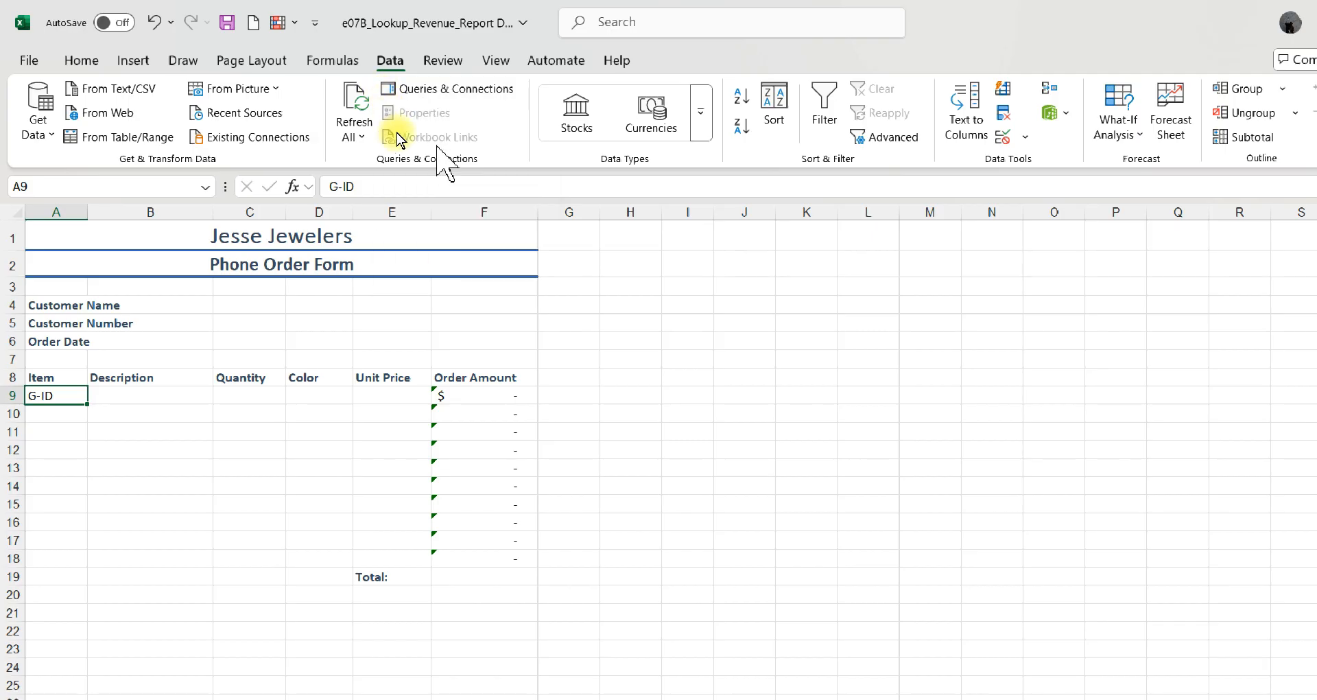
key(Tab)
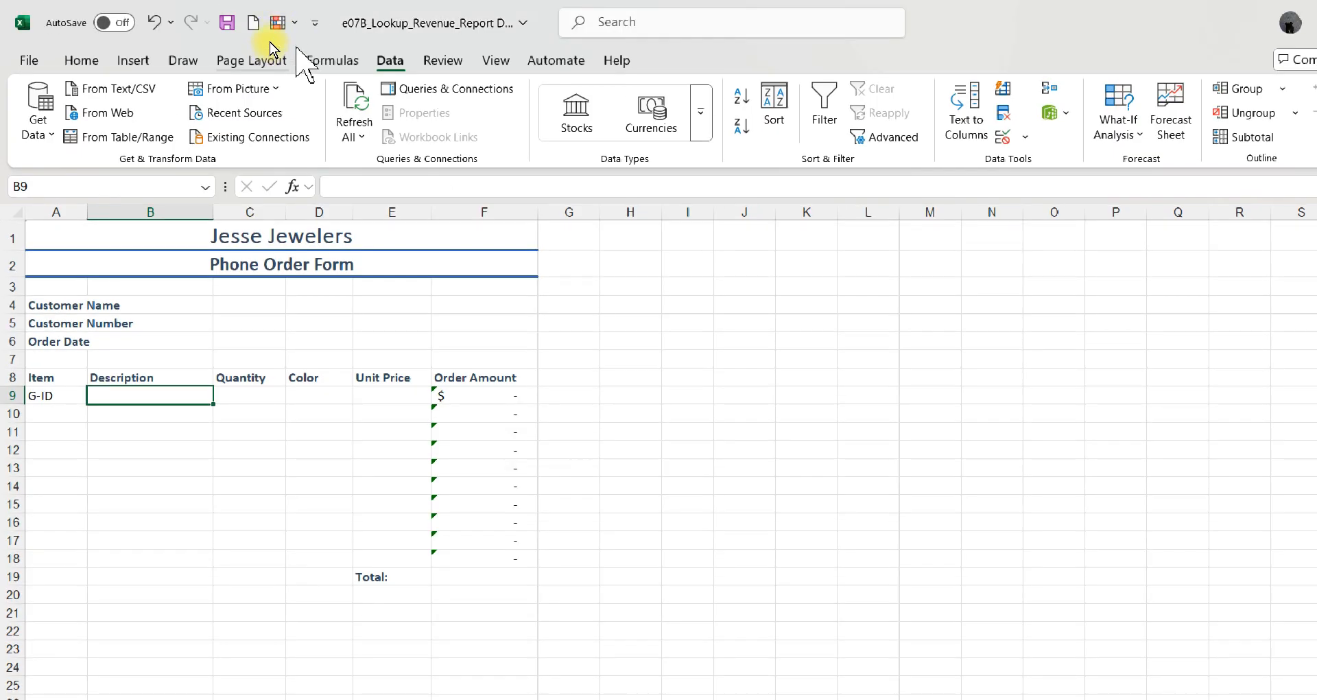
click(311, 64)
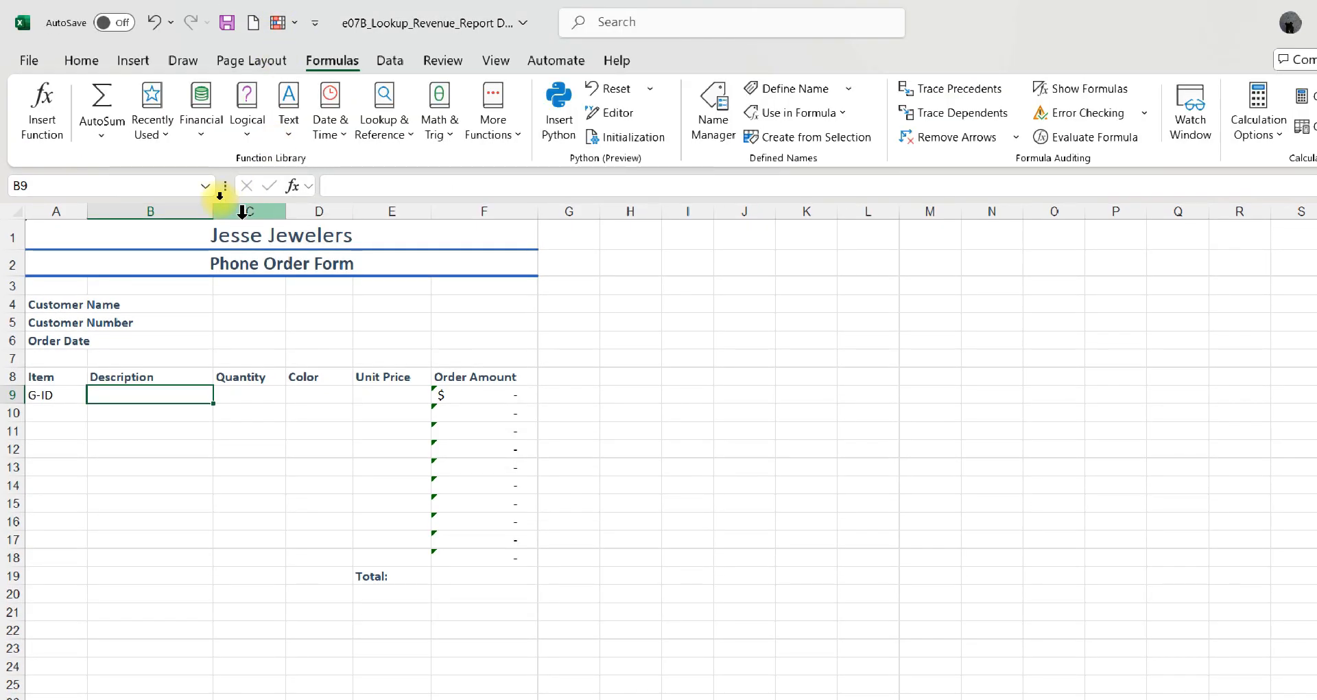
click(380, 127)
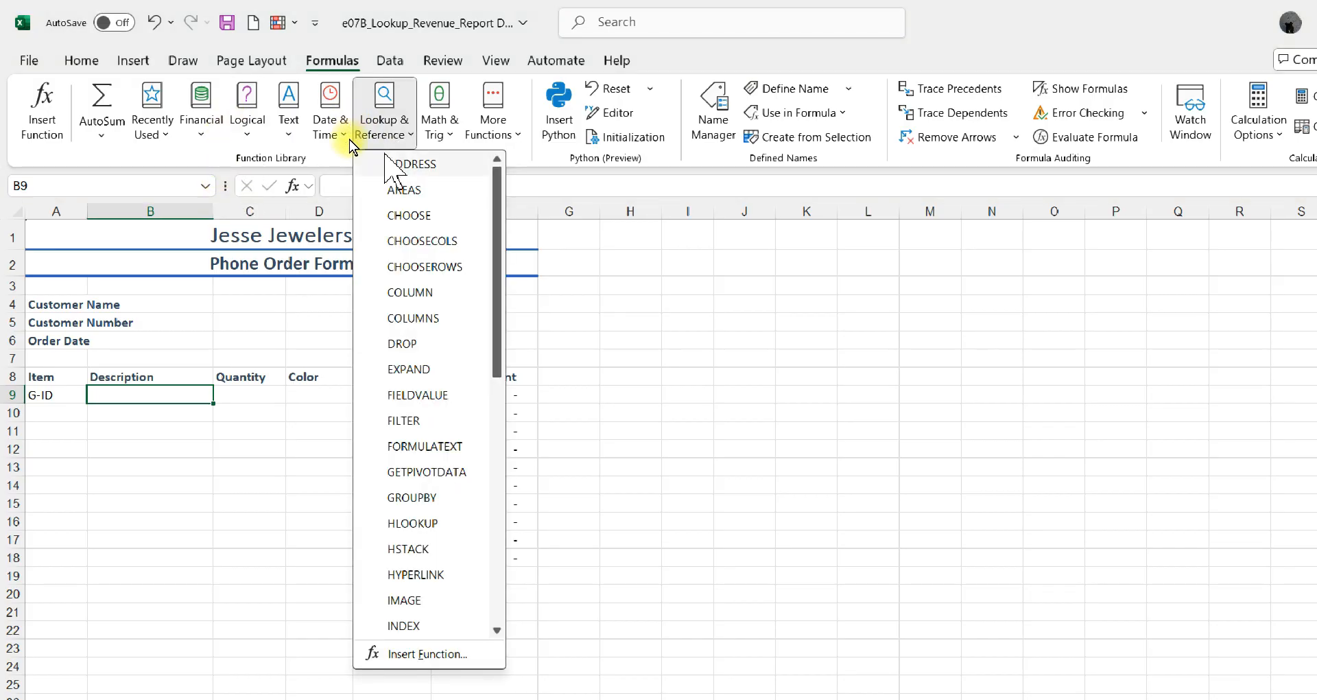
key(v)
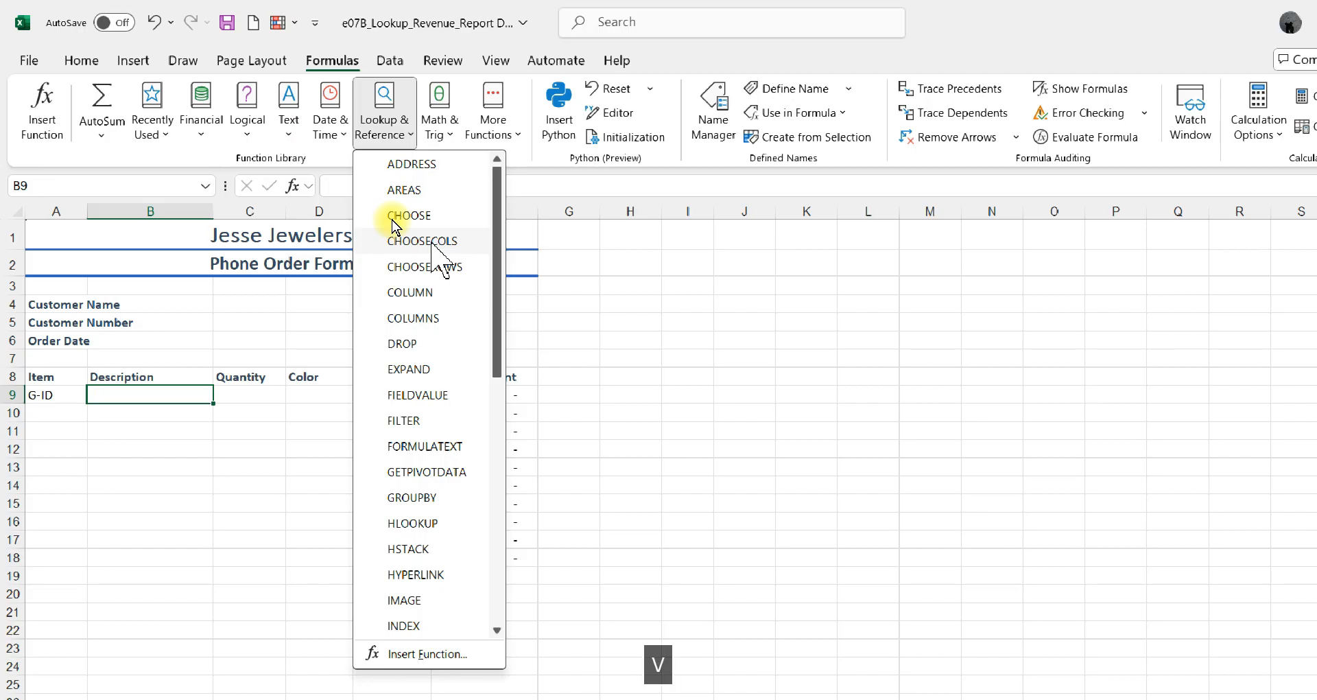
scroll(412, 508, down, 4)
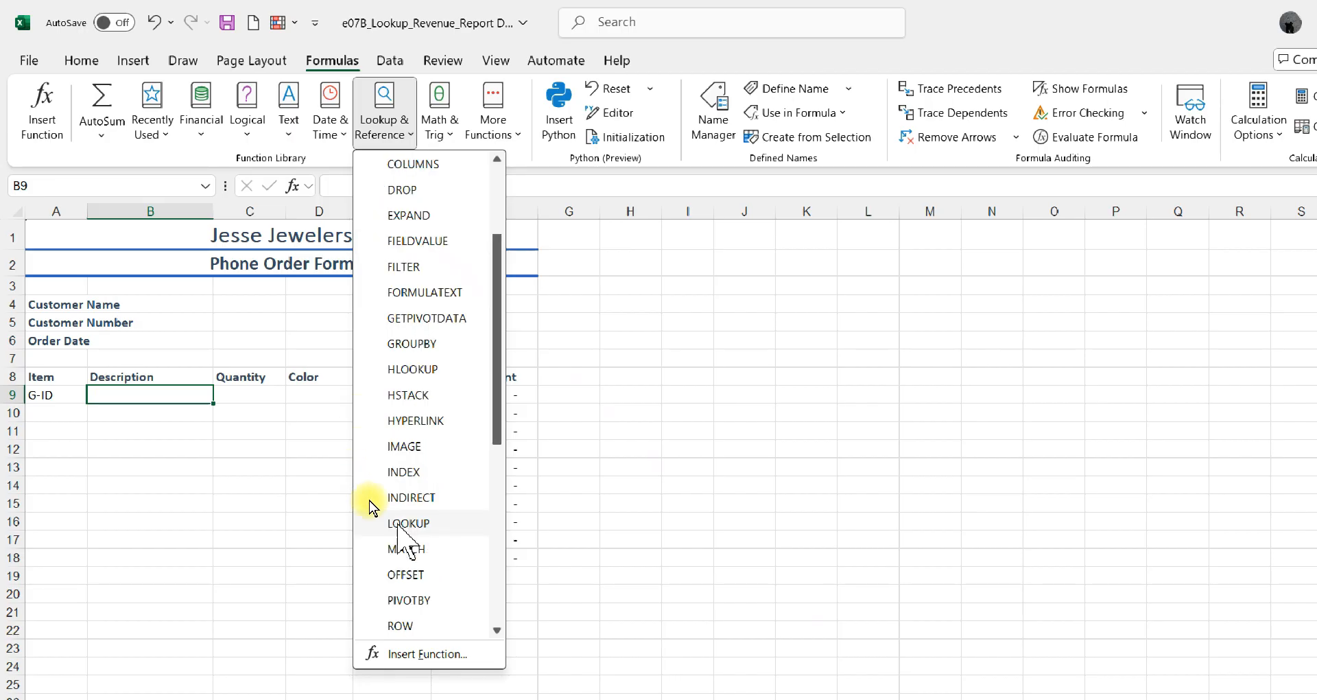
scroll(440, 524, down, 2)
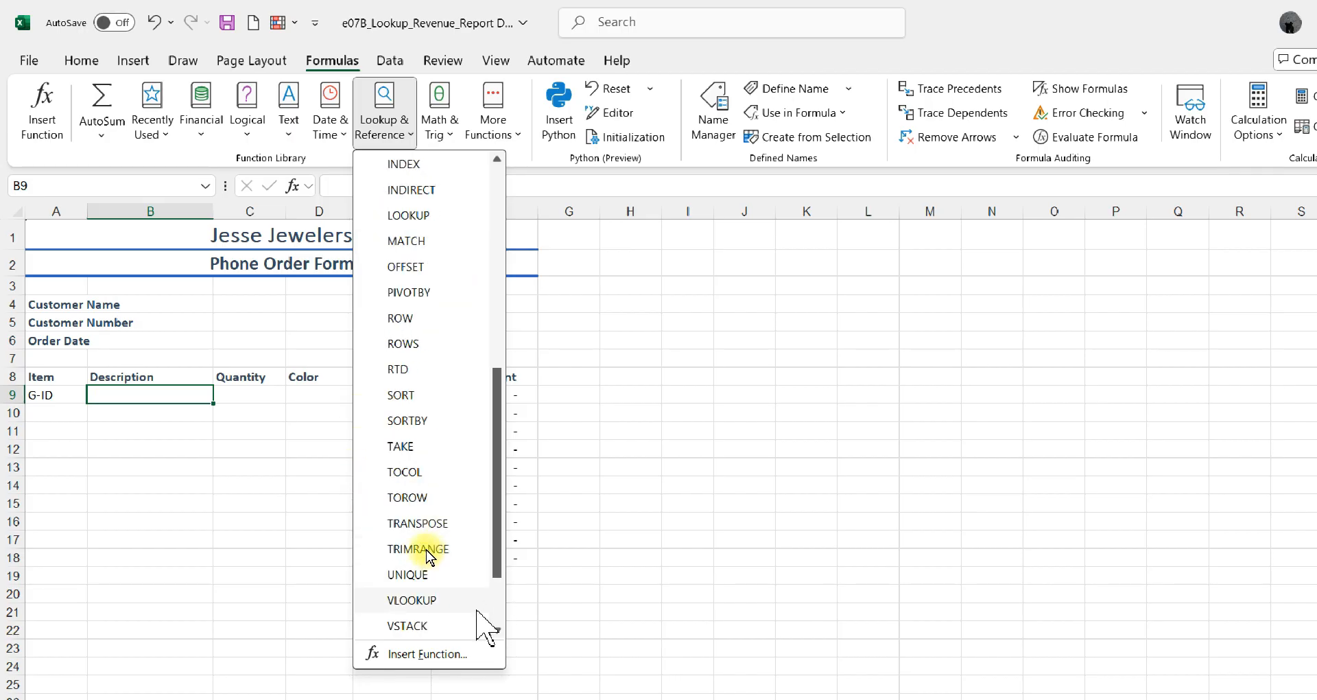
click(468, 602)
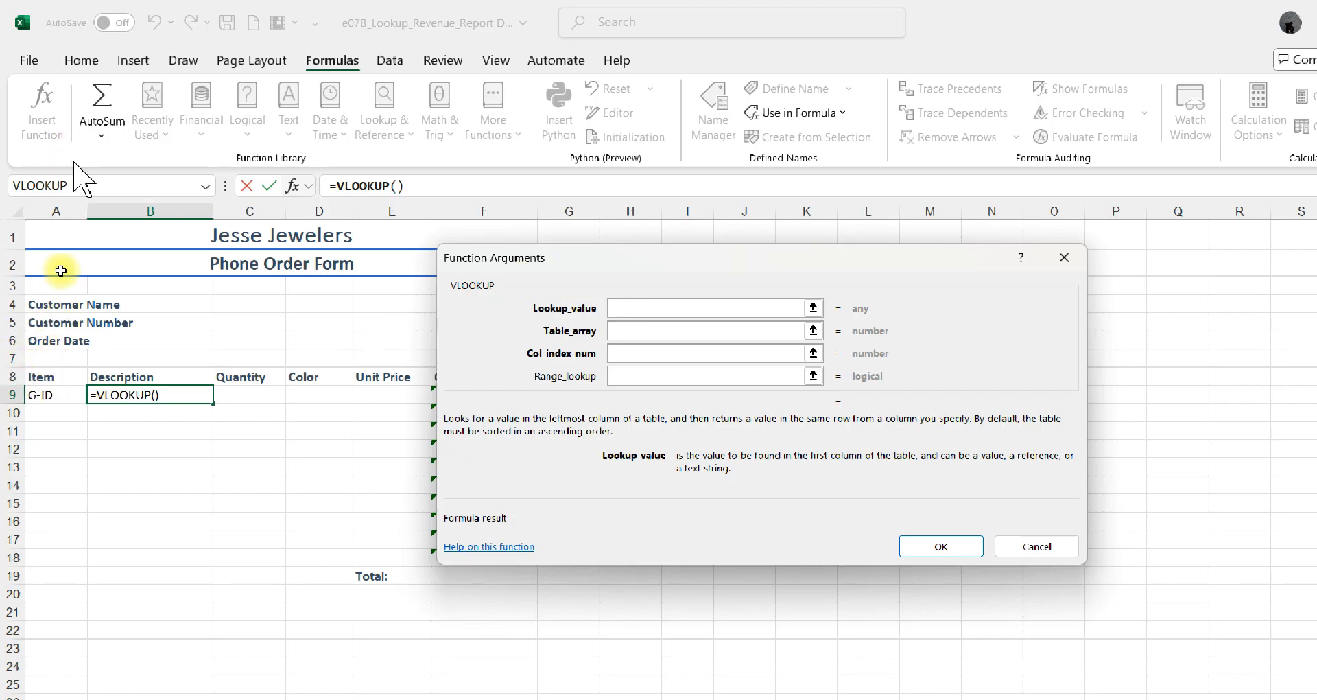
Step: Set the VLOOKUP lookup value to A9 and the table array to the absolute range $A$4:$C$11 on the Product Information sheet
click(57, 394)
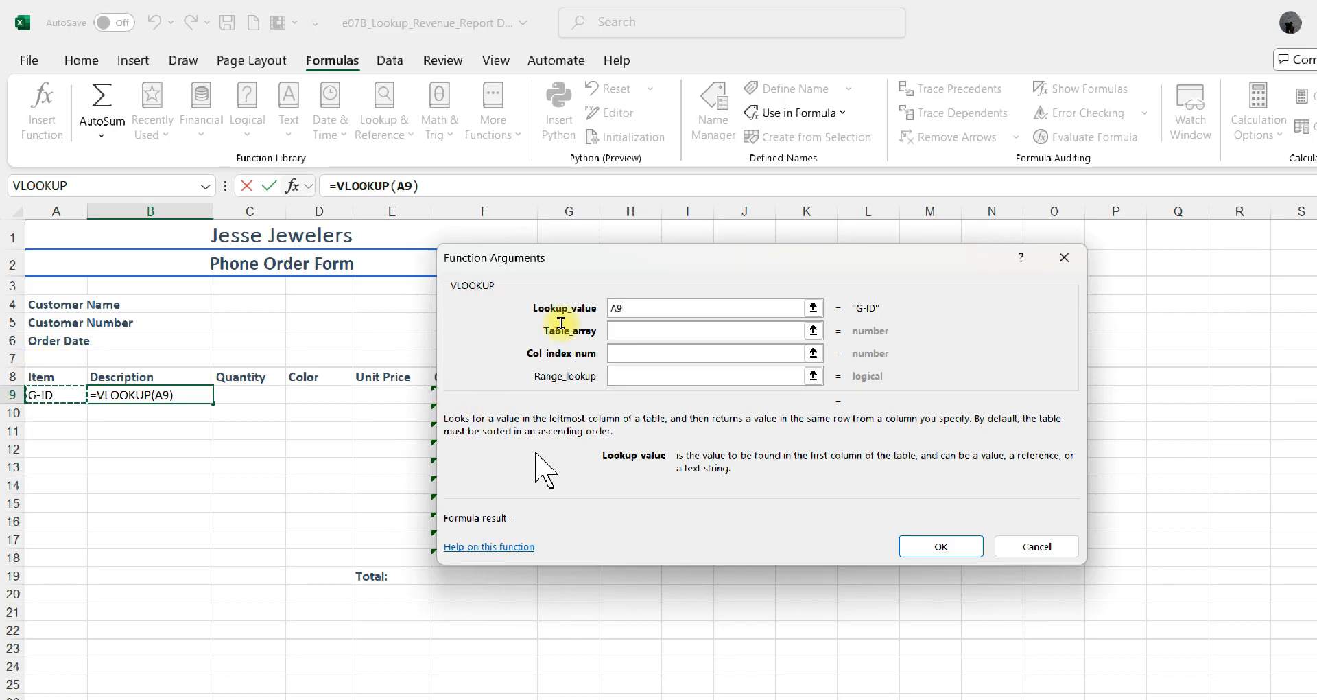
click(626, 330)
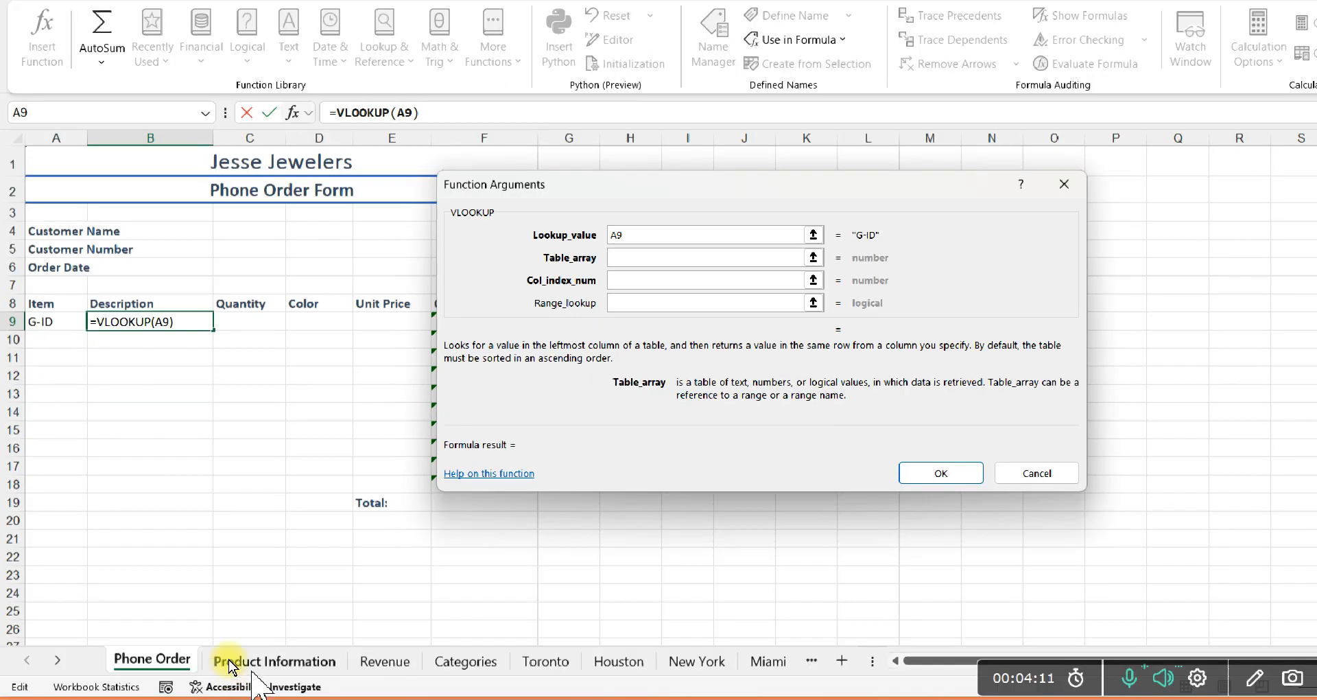
click(230, 662)
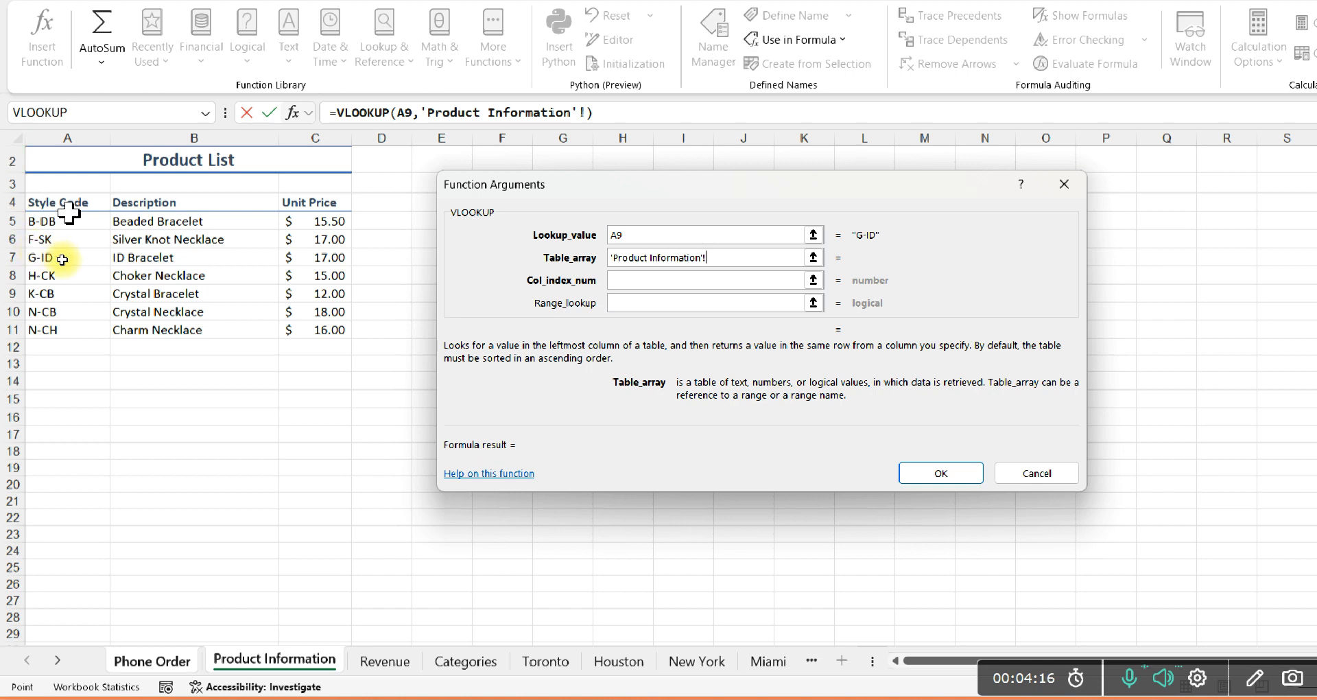
drag(56, 203, 307, 322)
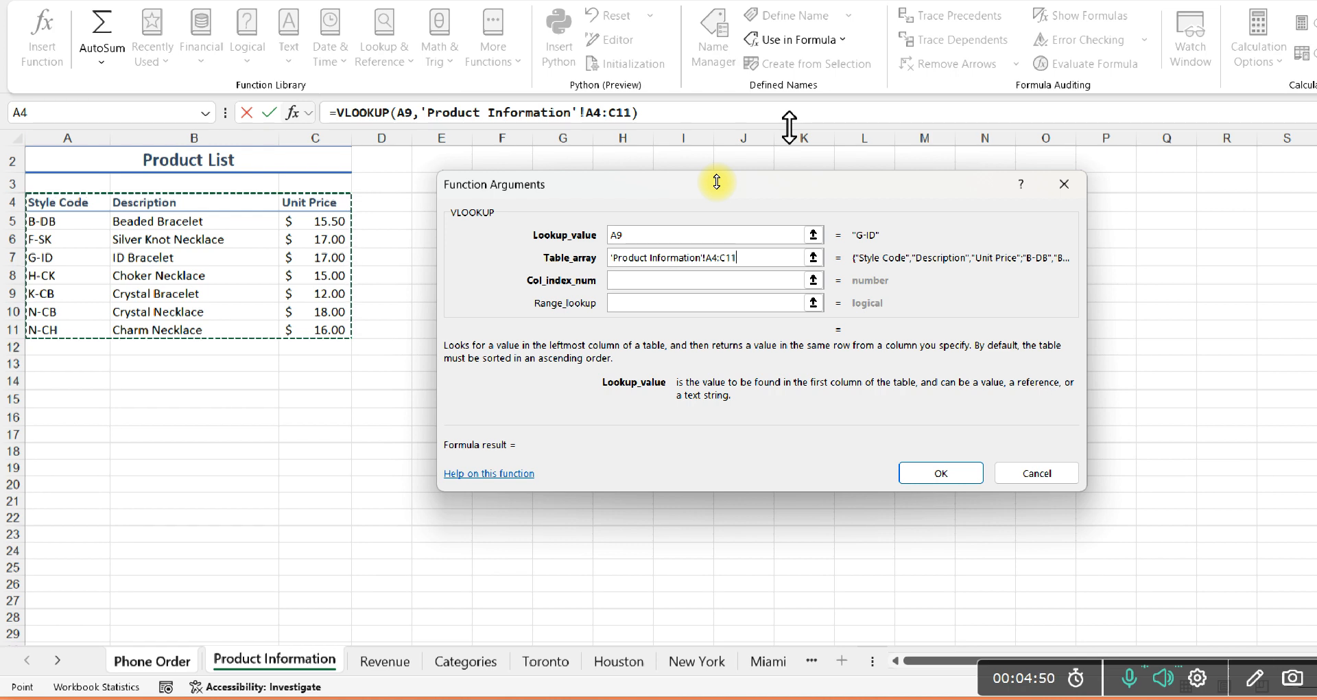
key(F4)
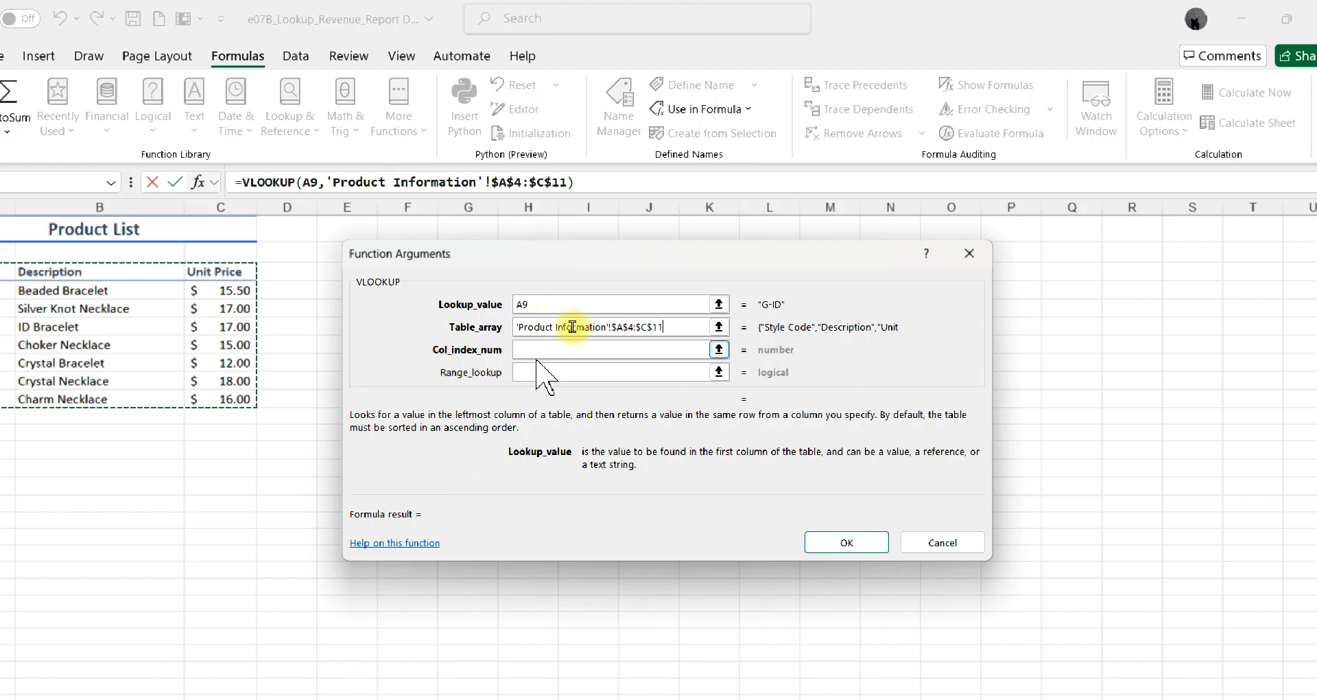
key(Tab)
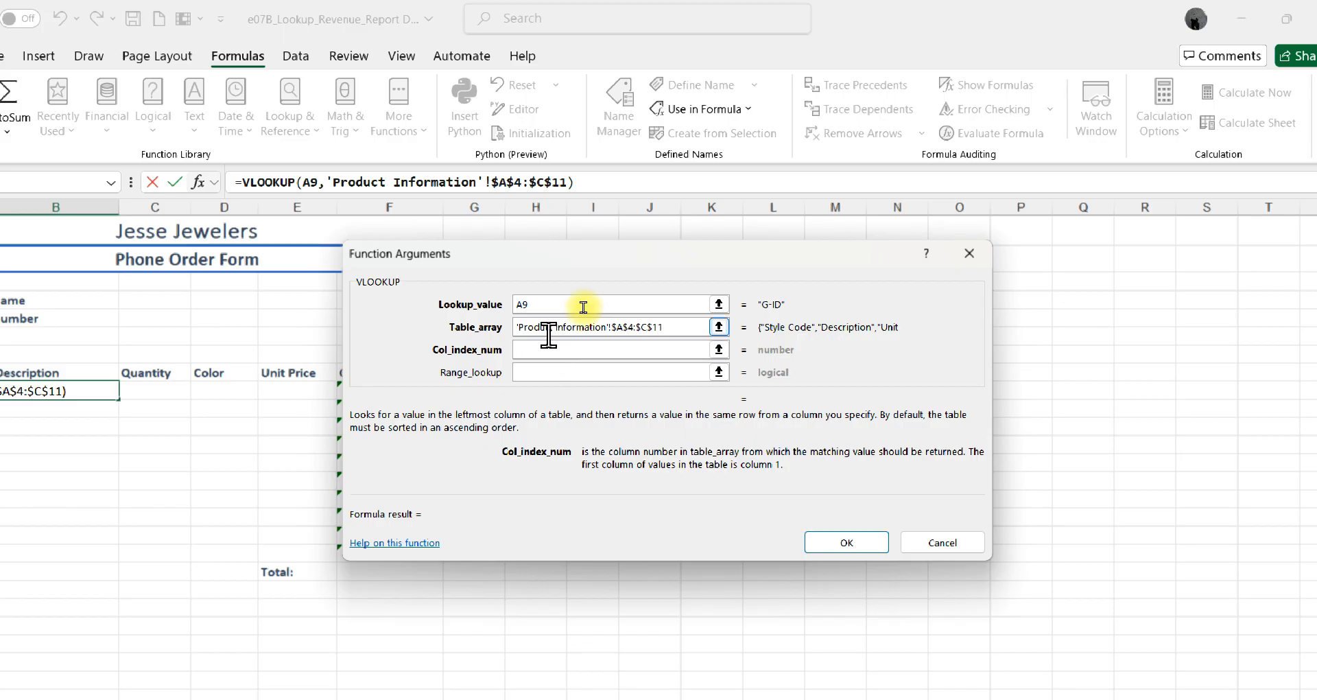
click(554, 322)
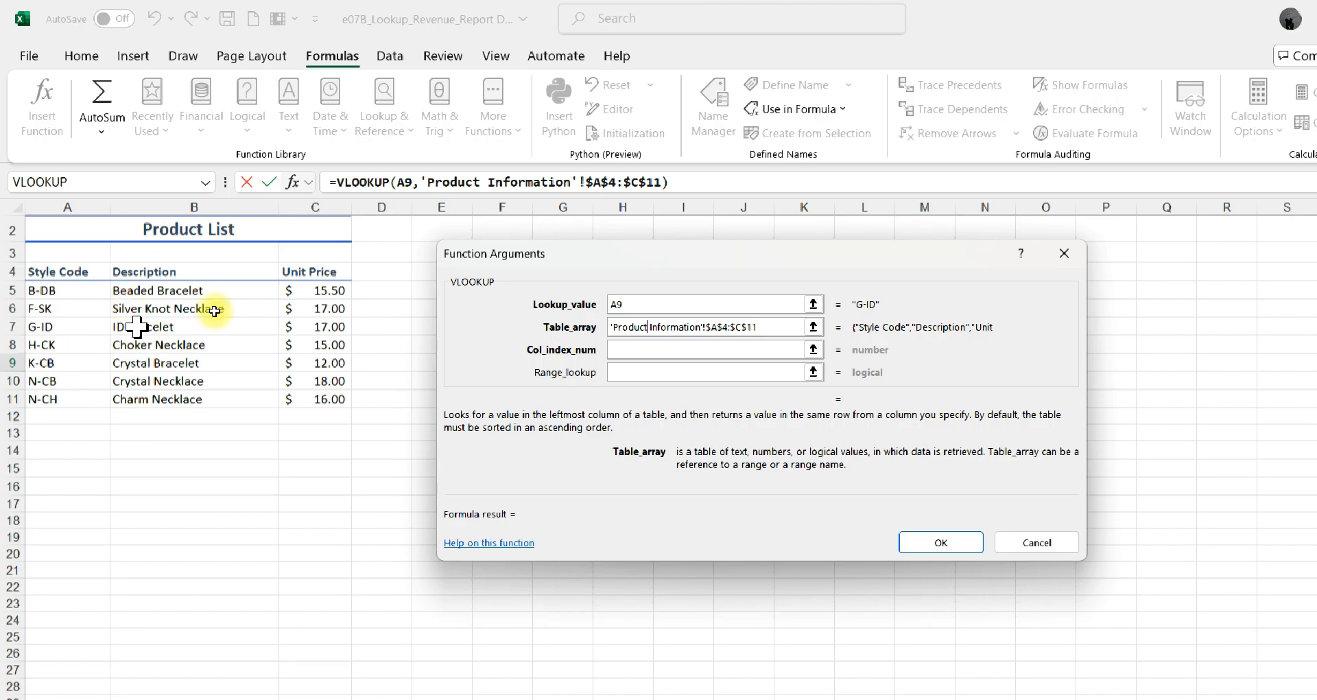
Step: Set the VLOOKUP column index number to 2 and complete the function in B9
click(632, 349)
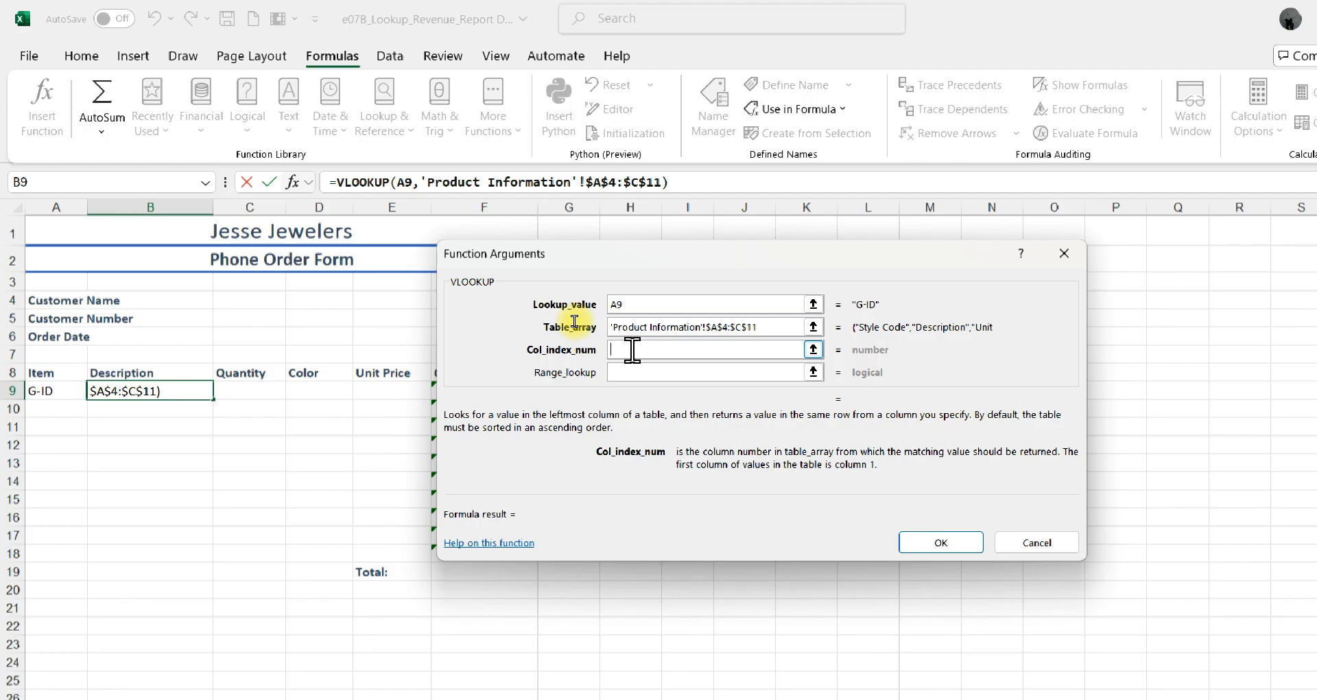
text(2)
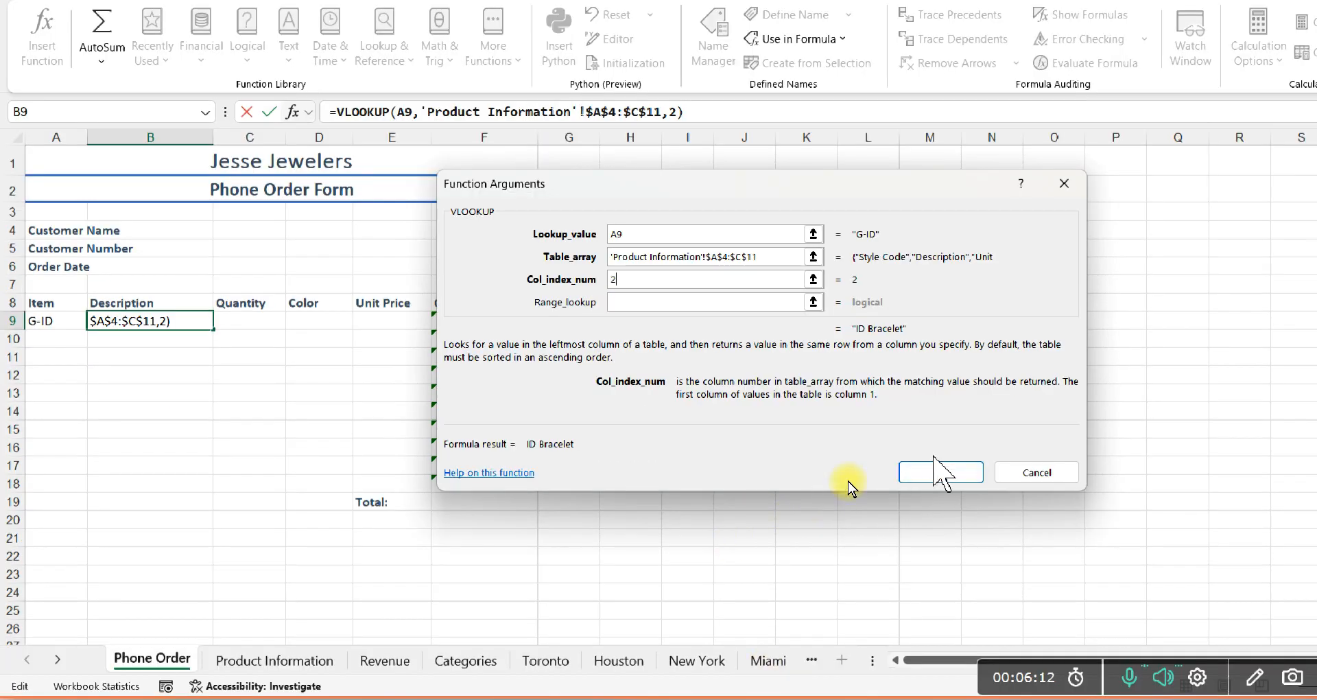
click(925, 474)
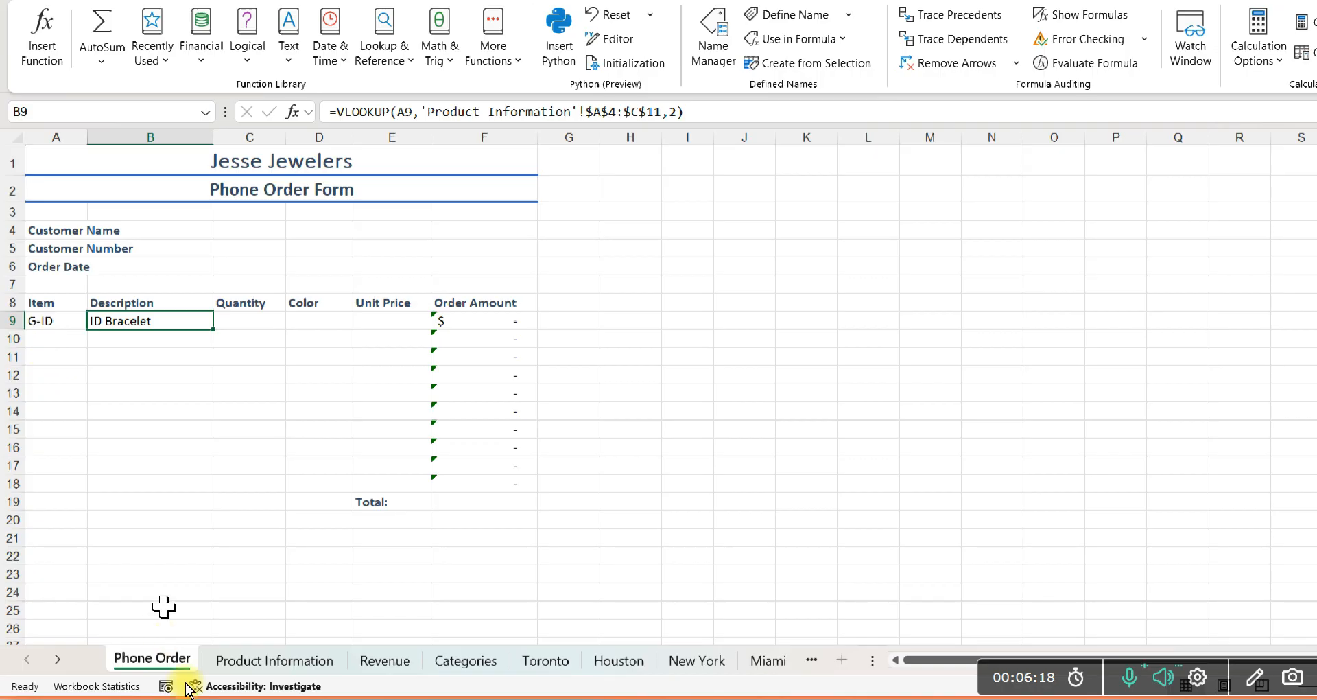
Step: Check the description for style code G-ID on the Product Information sheet and return to the Phone Order sheet
click(209, 661)
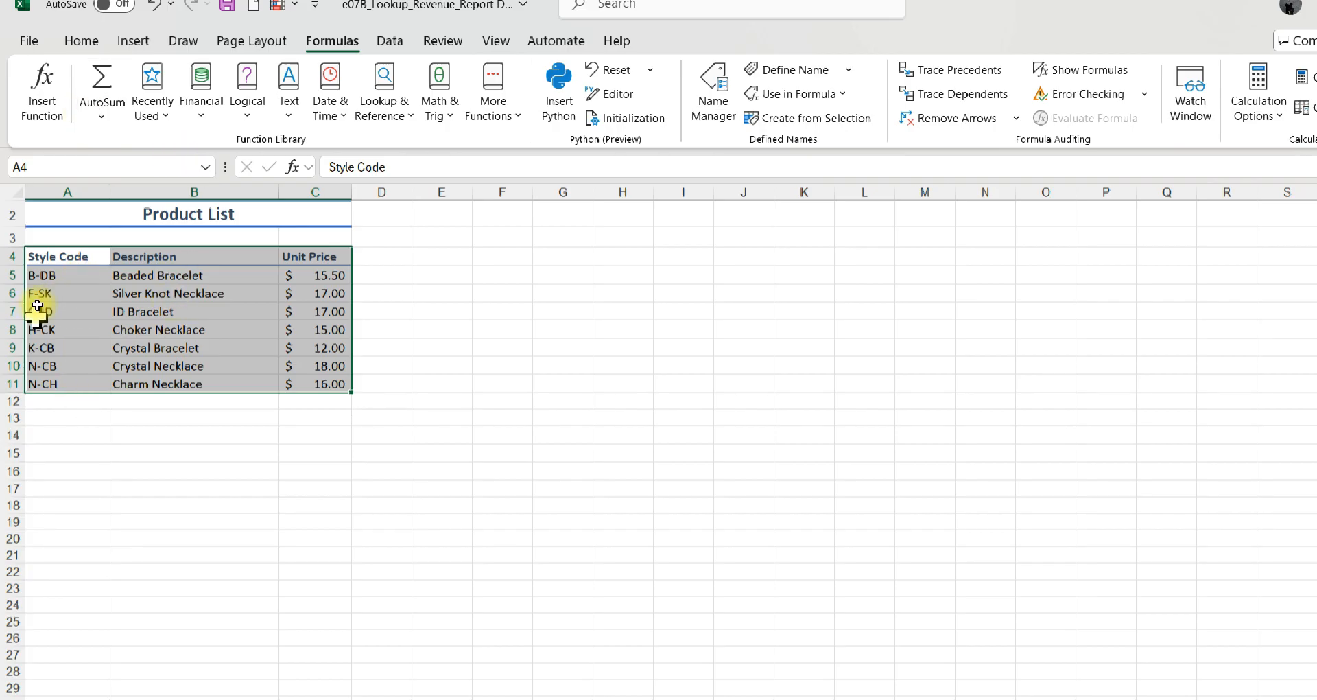
click(138, 310)
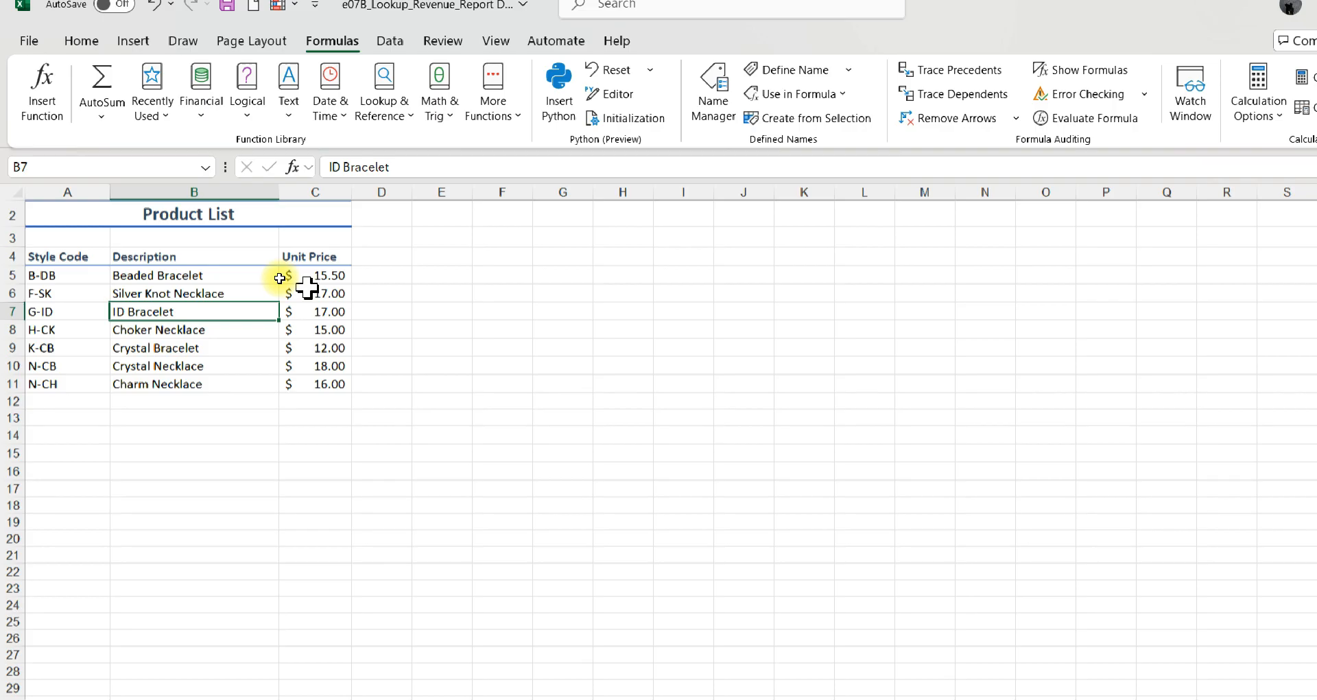
click(120, 682)
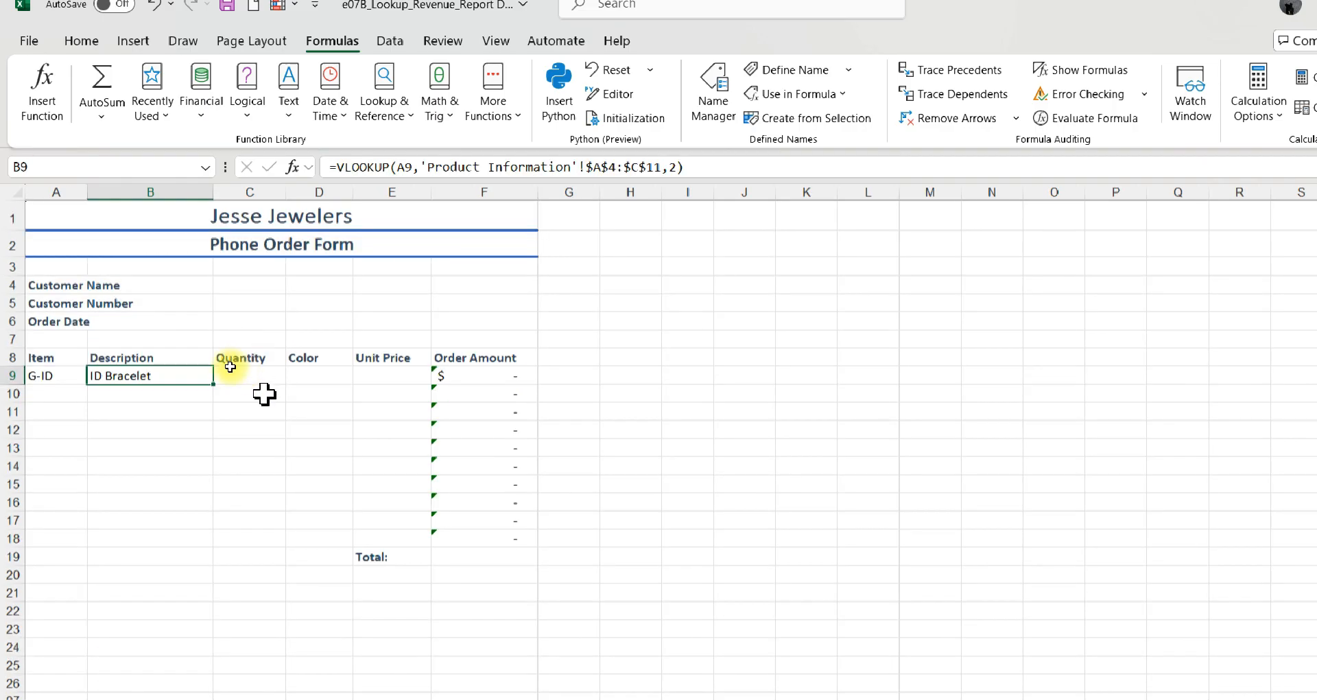
Step: Copy the Description VLOOKUP formula from B9 down through B18
click(250, 378)
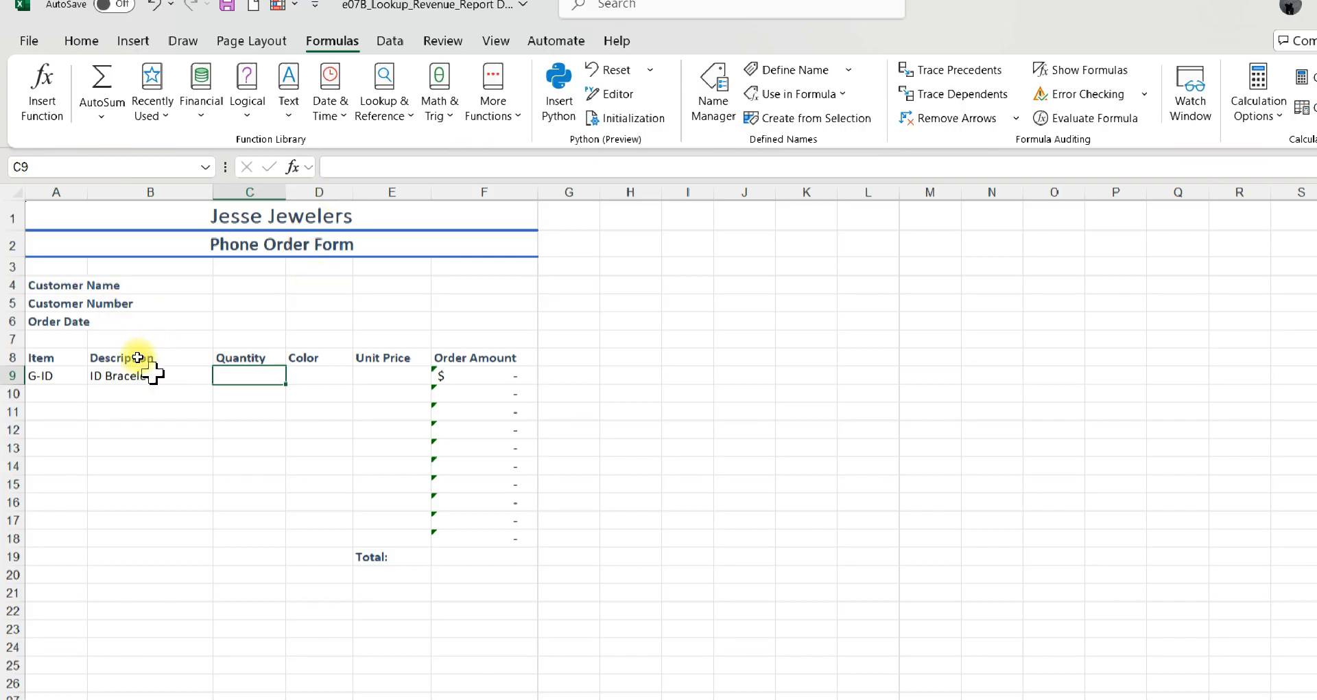
click(154, 371)
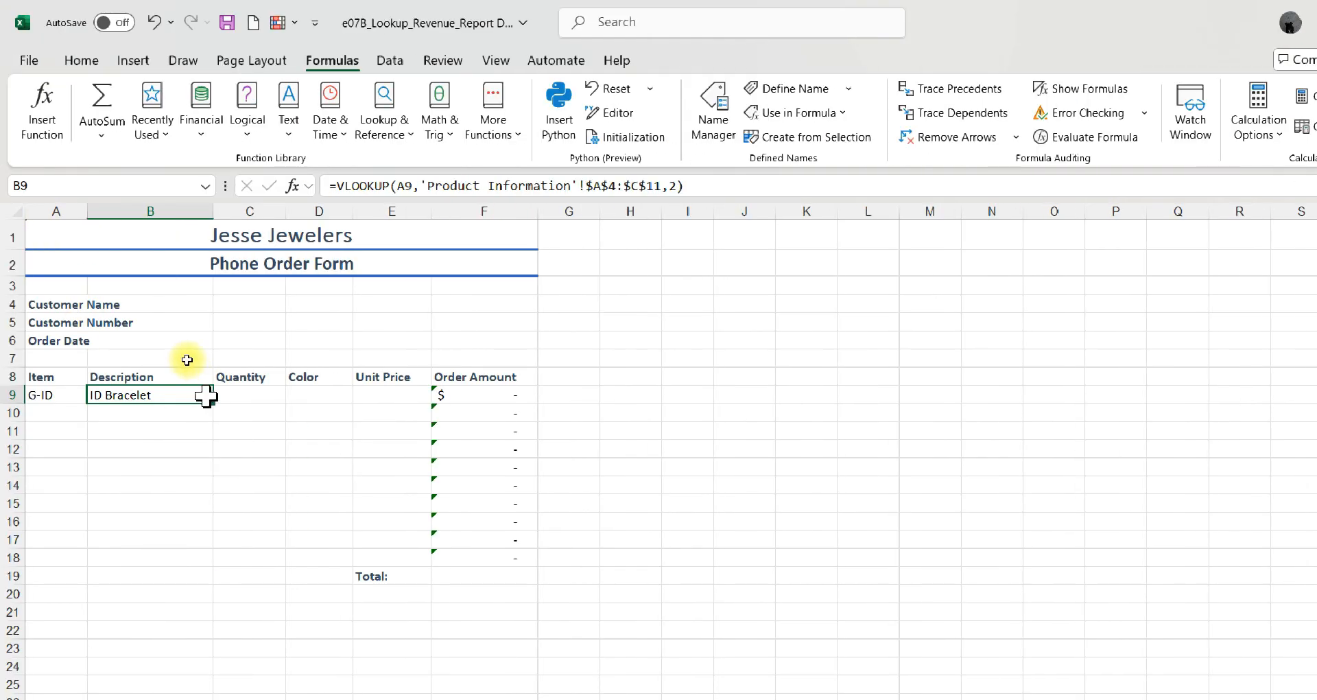
drag(212, 403, 197, 556)
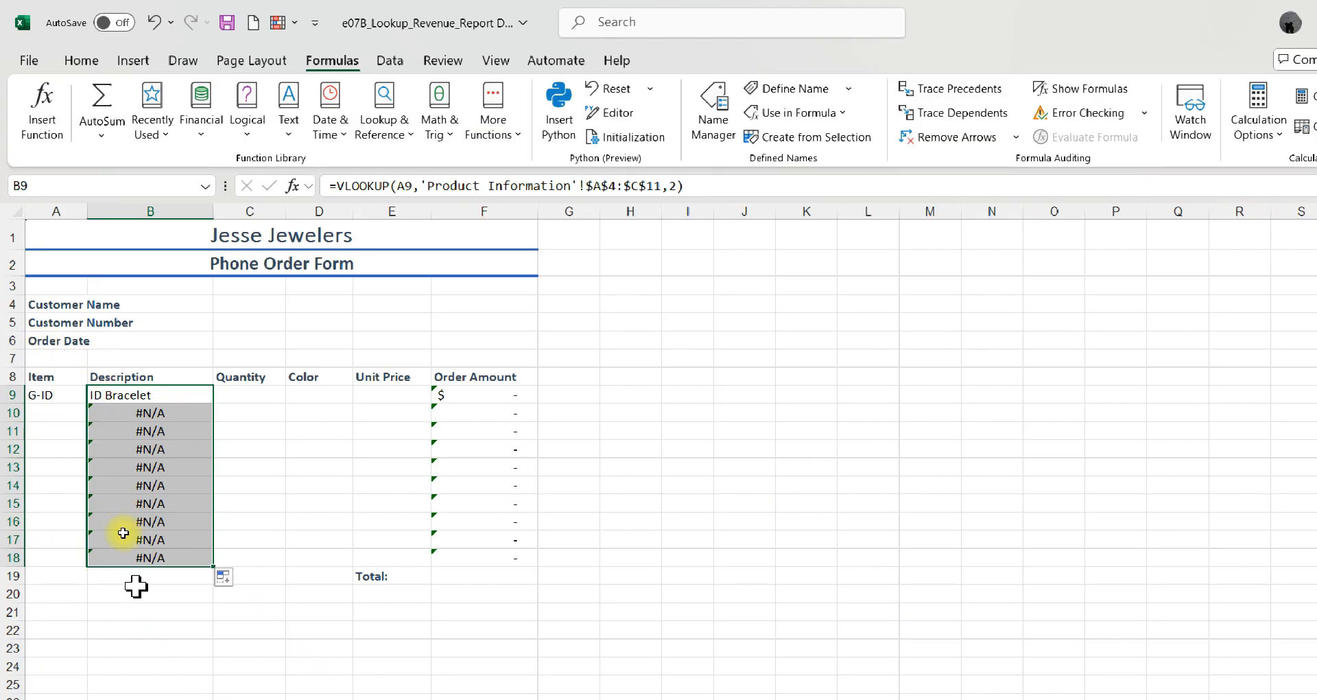
Step: Enter a quantity of 12 and the color SILVER for the G-ID item in row 9
click(228, 398)
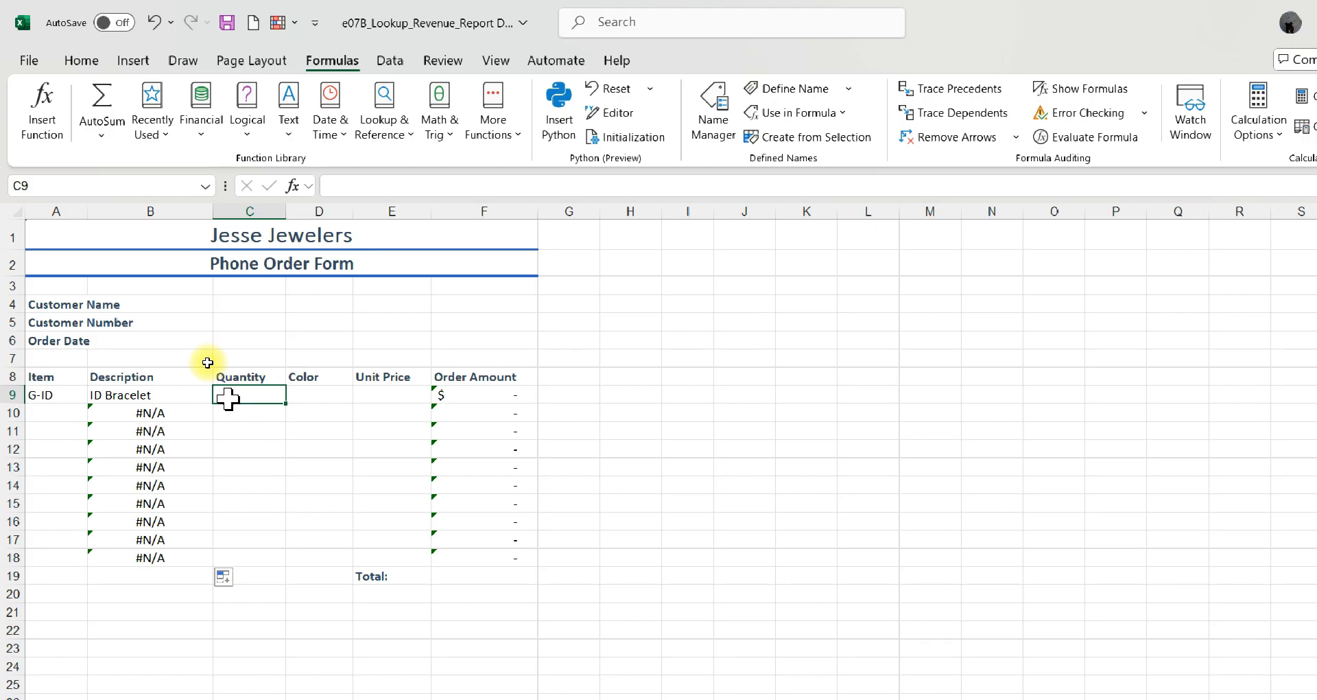
text(12)
key(Tab)
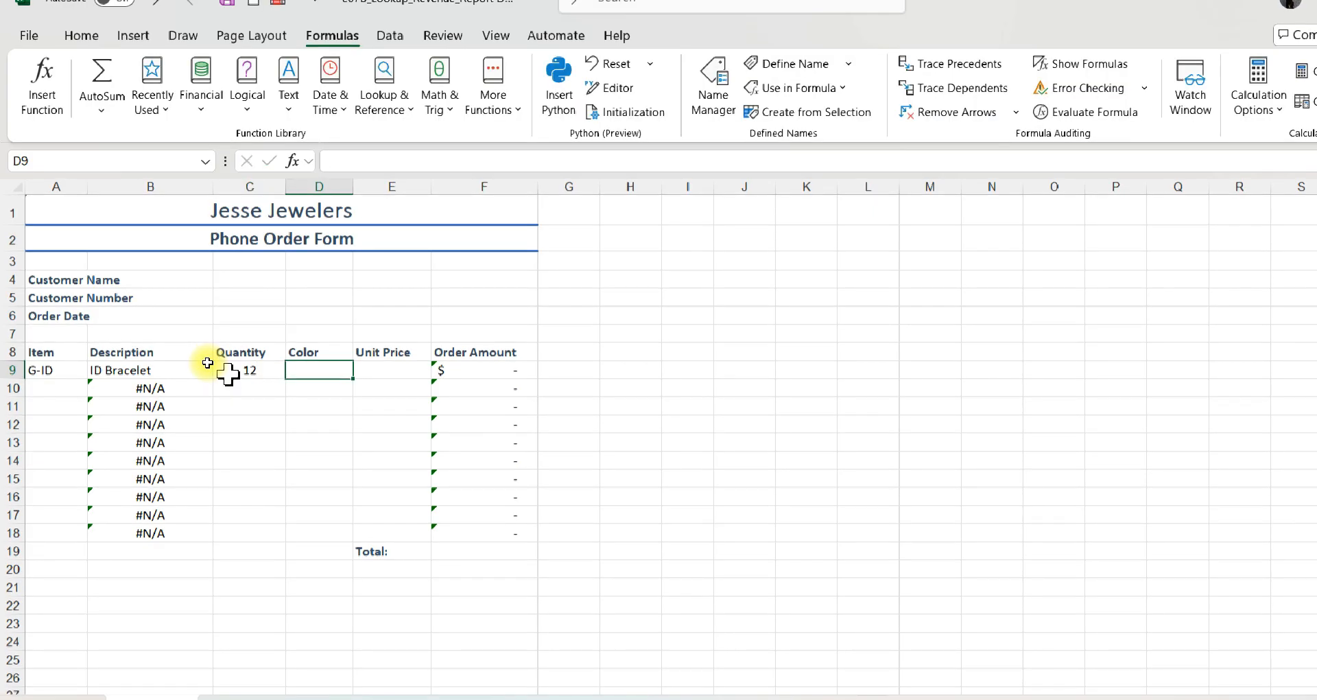
text(SIL)
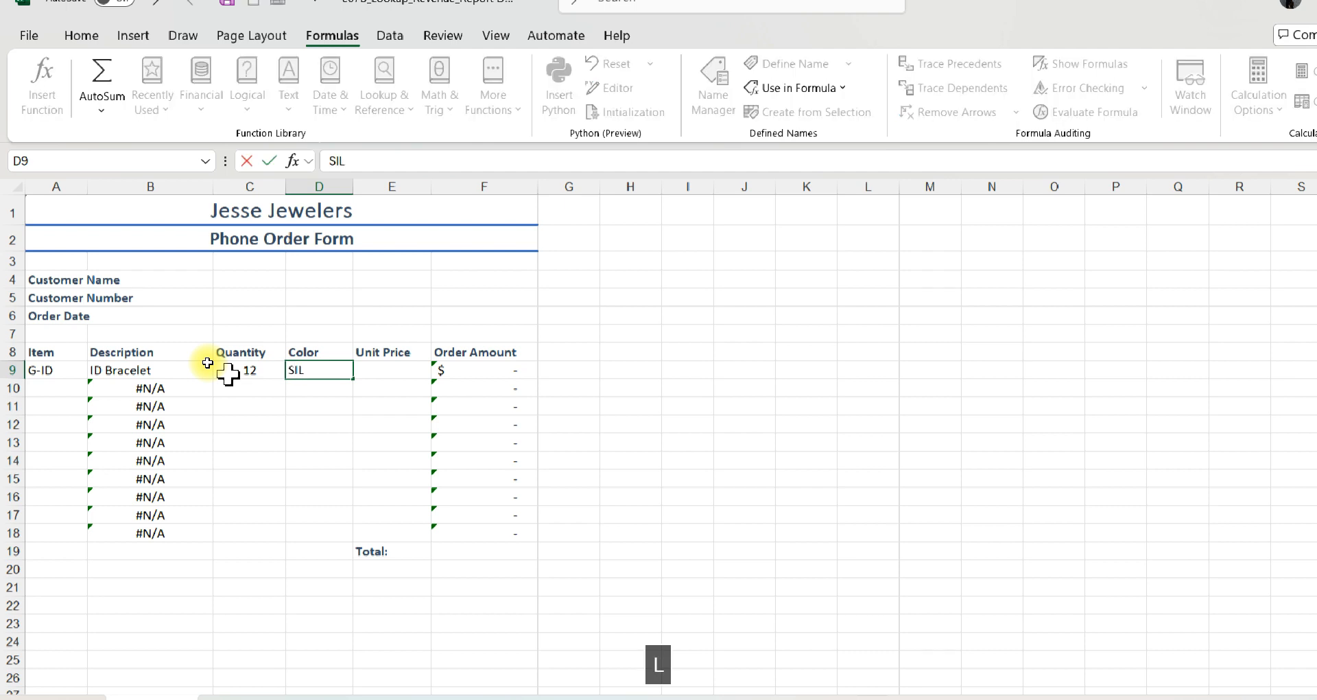
text(VER)
key(Tab)
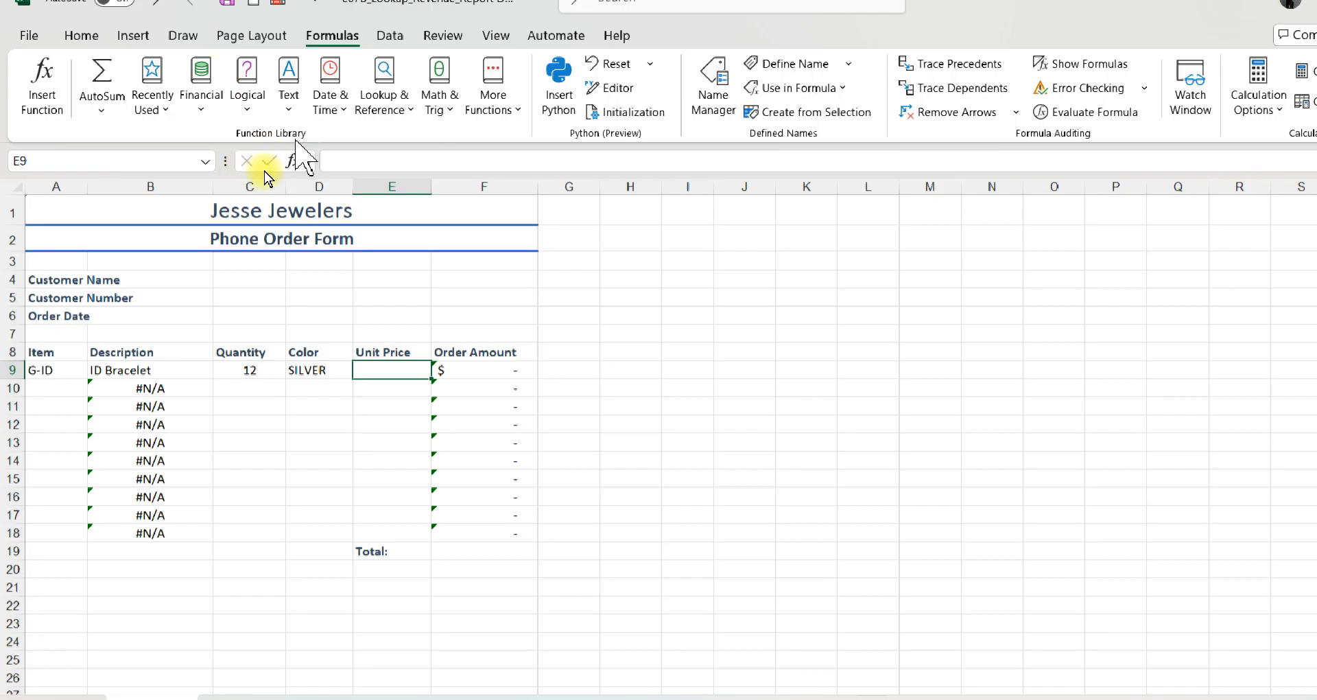
Step: Find the VLOOKUP function and start it in the first Unit Price cell, E9
click(292, 160)
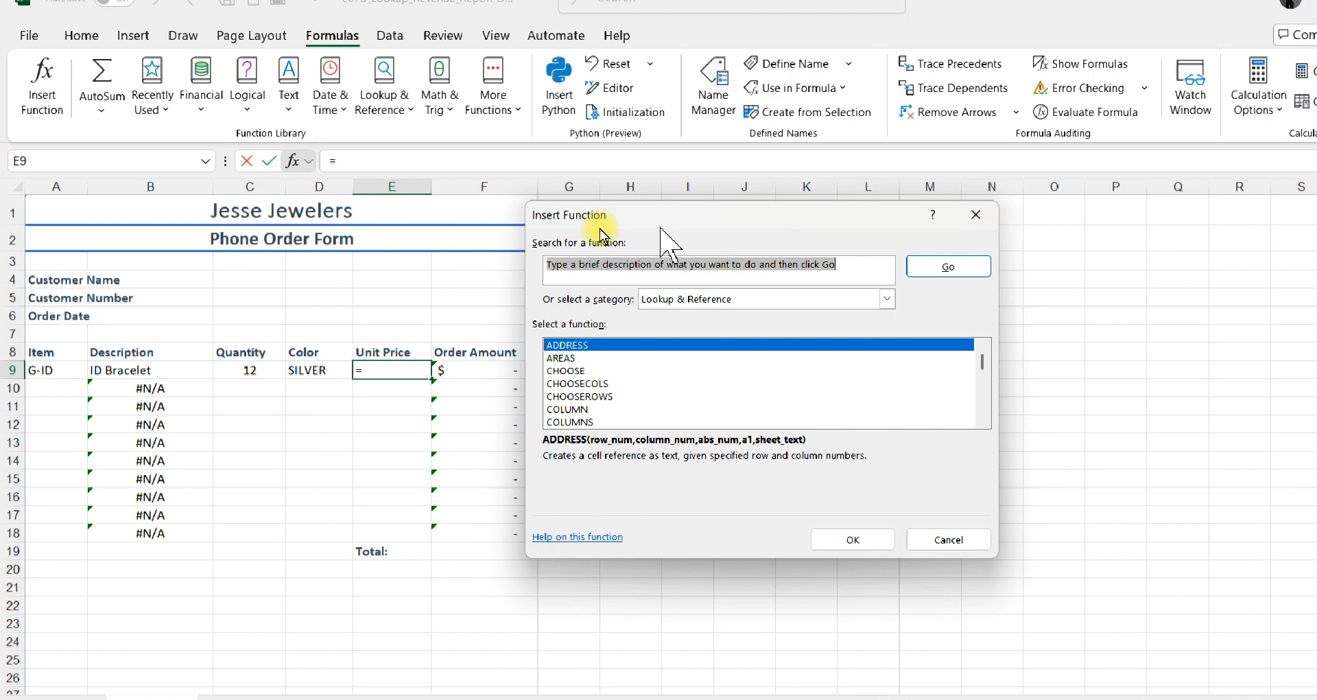
text(VLOO)
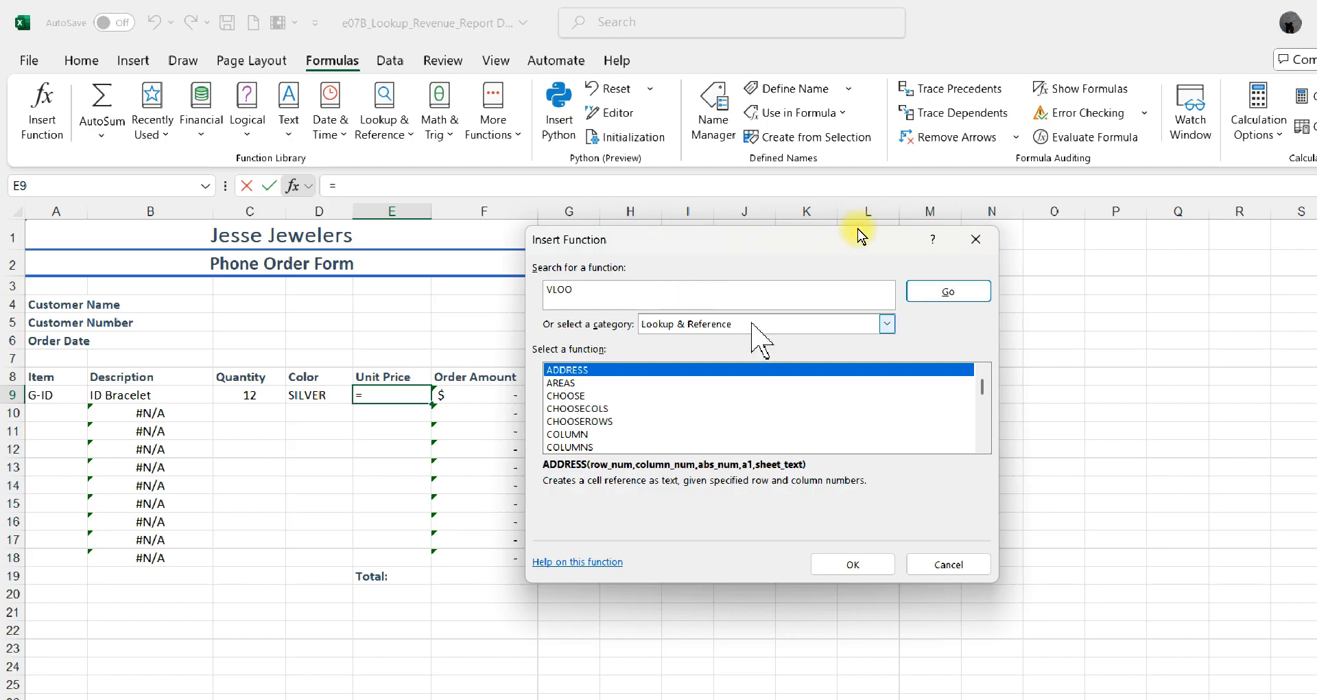
click(968, 300)
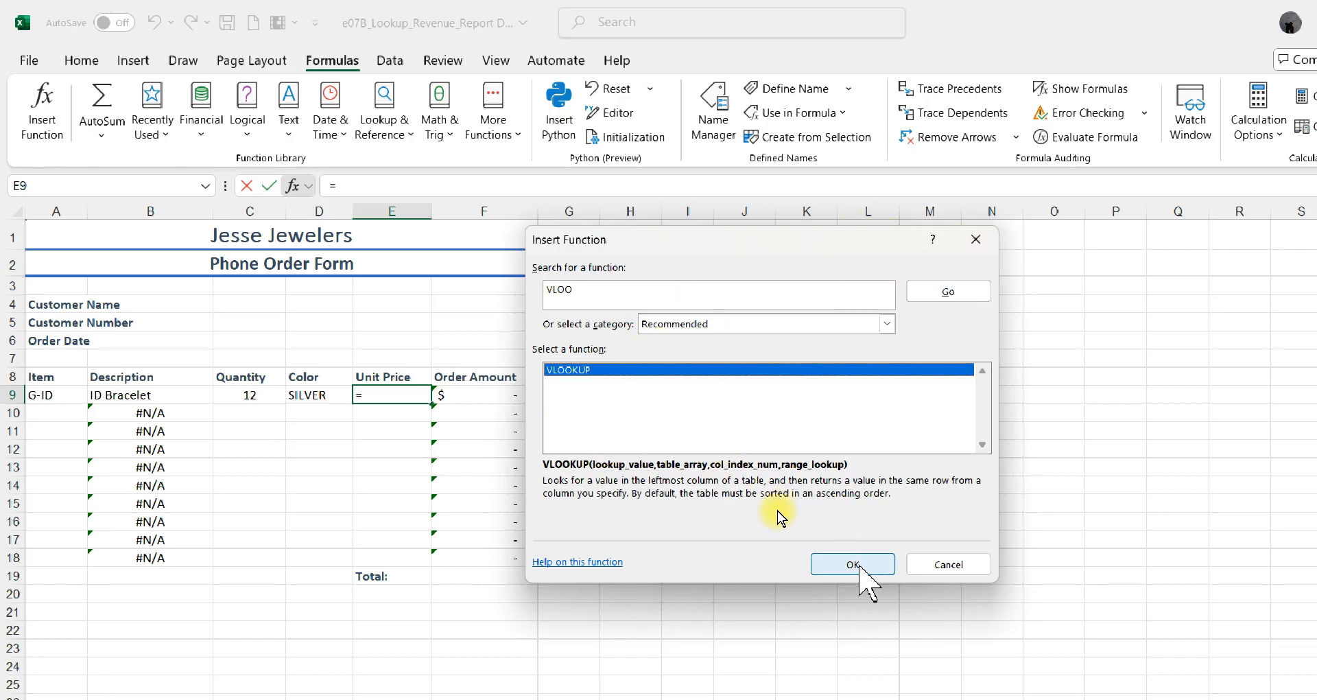
click(851, 564)
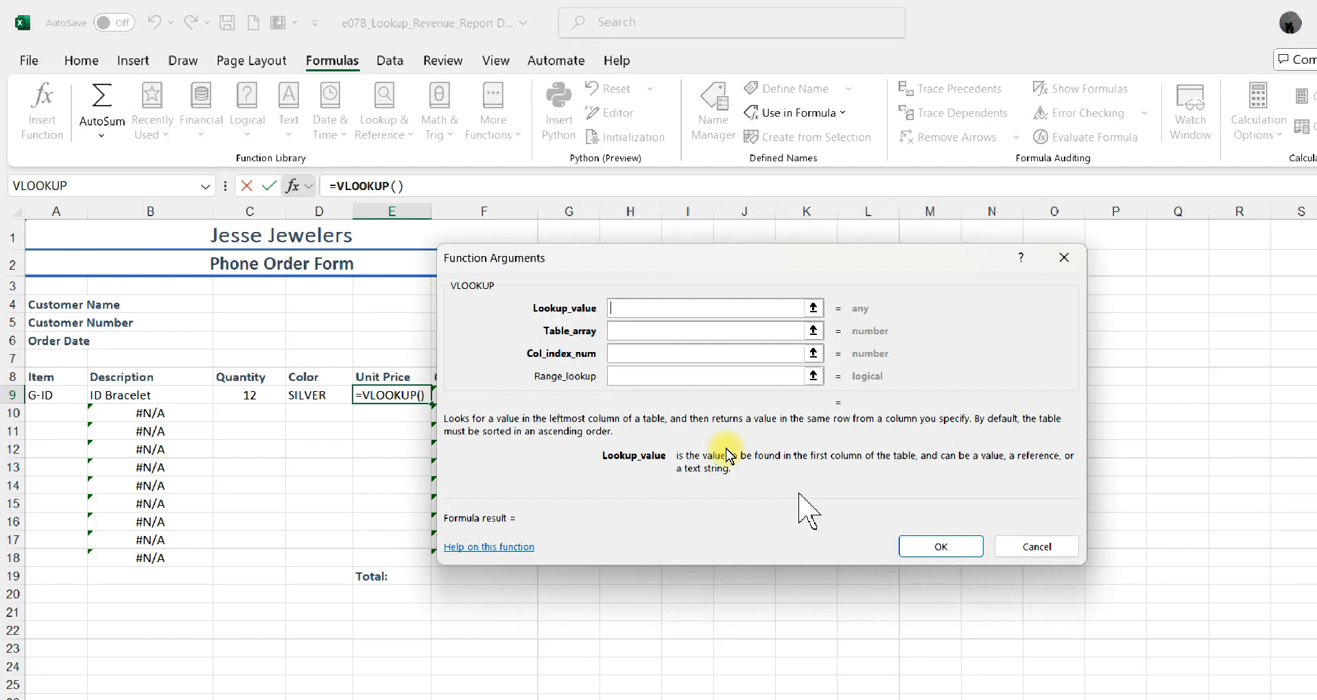
Step: Set the lookup value to A9 and the table array to the absolute range $A$4:$C$11 on the Product Information sheet
drag(590, 259, 653, 366)
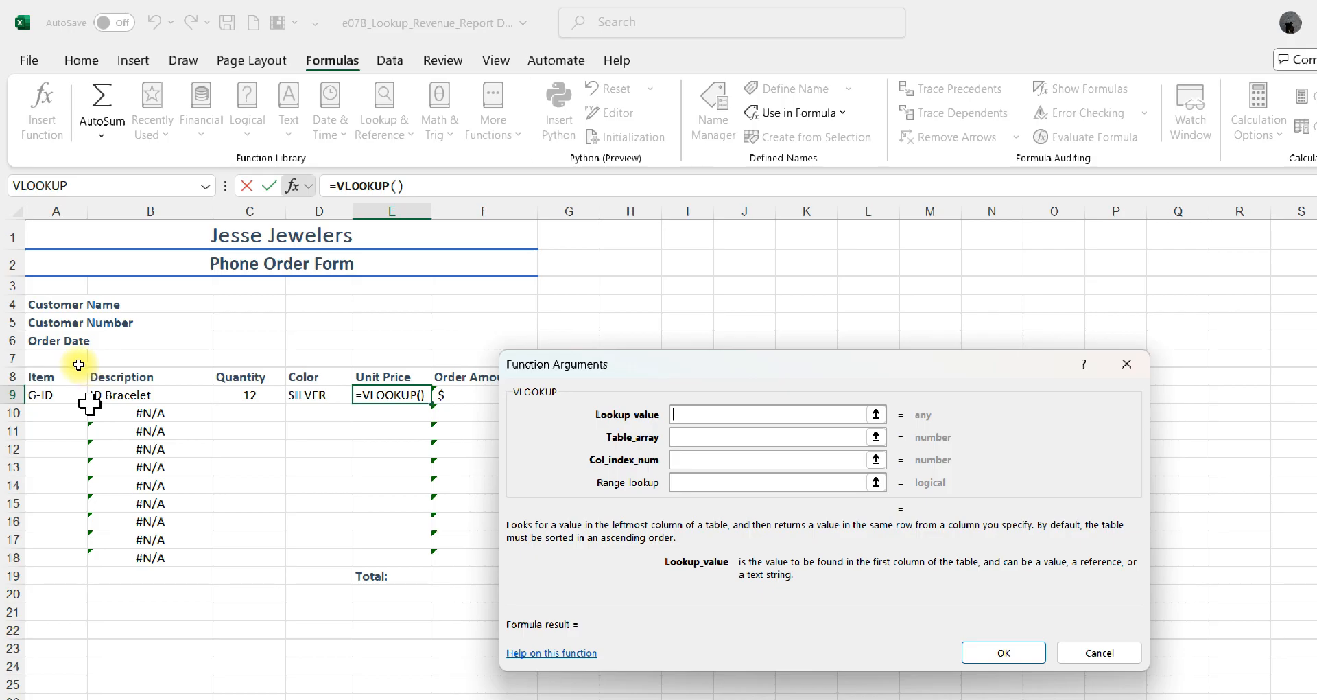
click(65, 396)
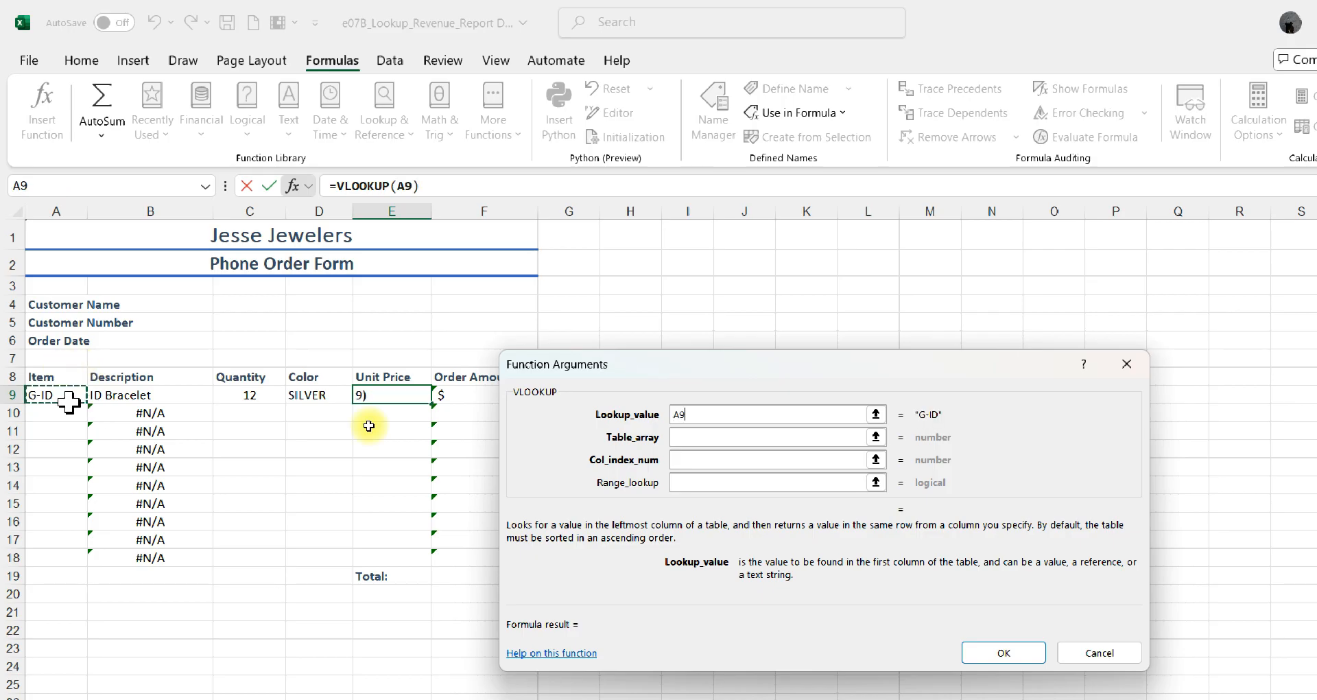
click(695, 439)
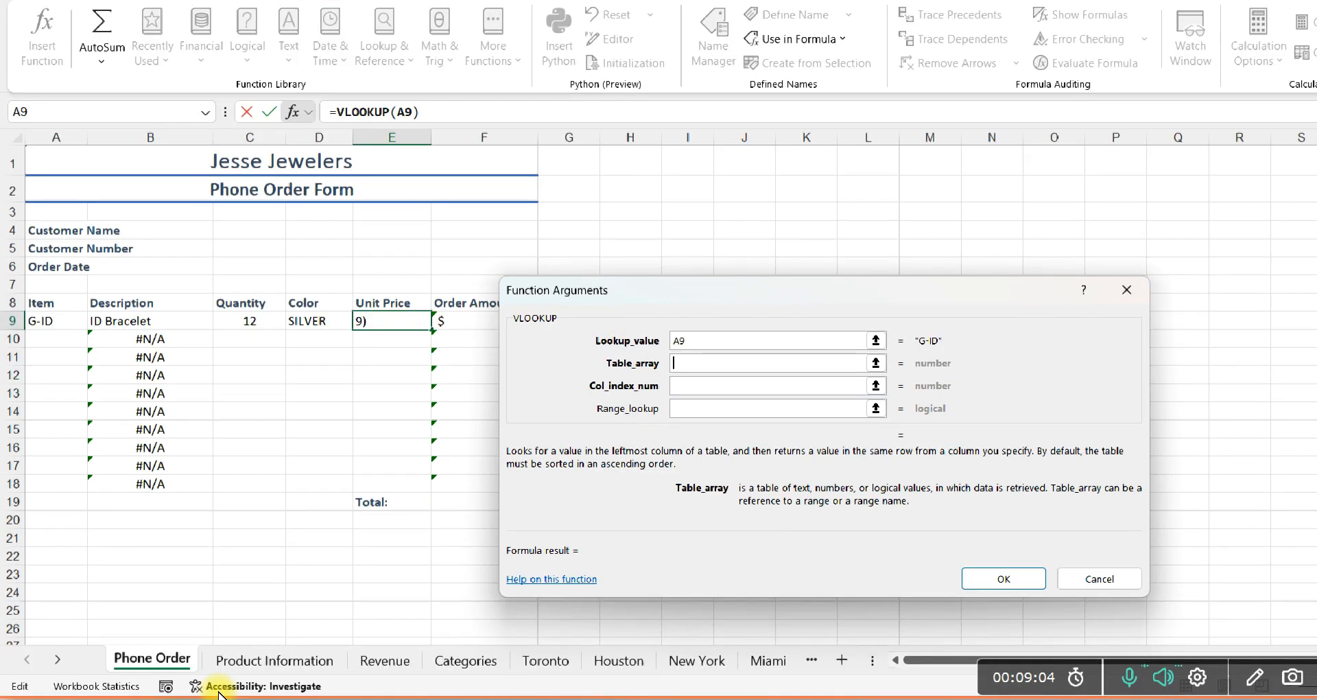
click(216, 659)
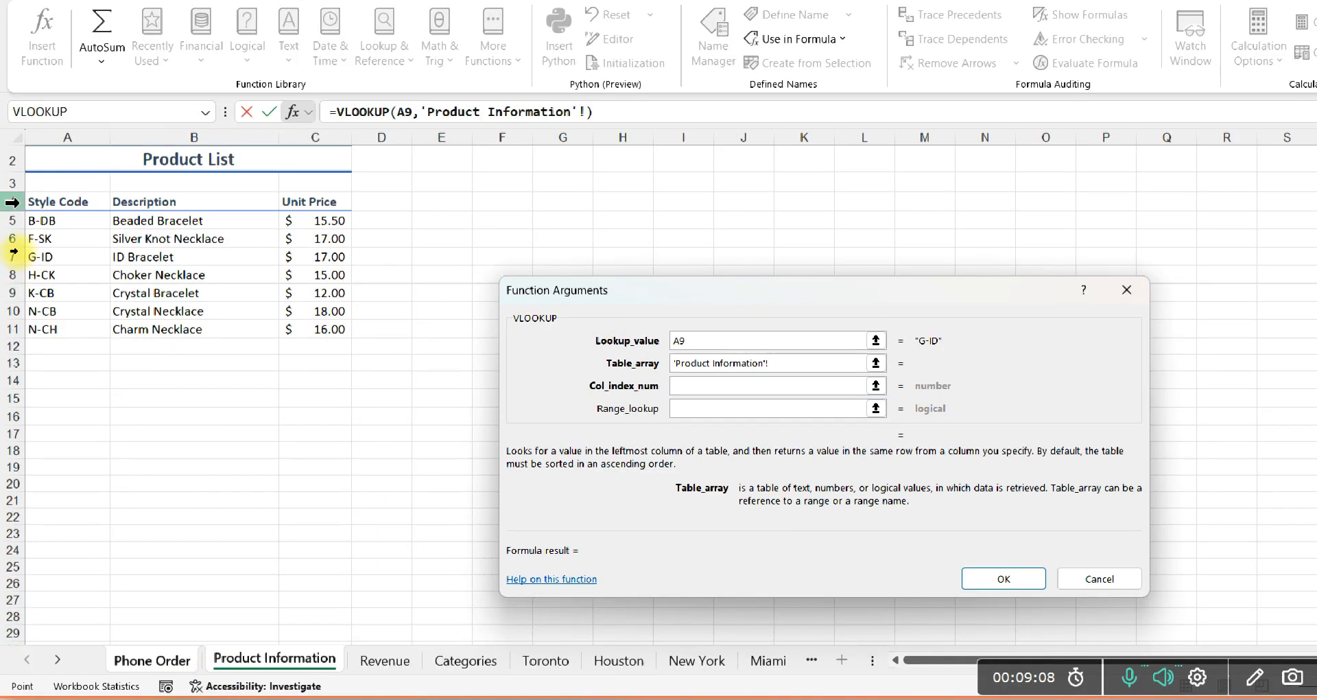
drag(37, 202, 292, 334)
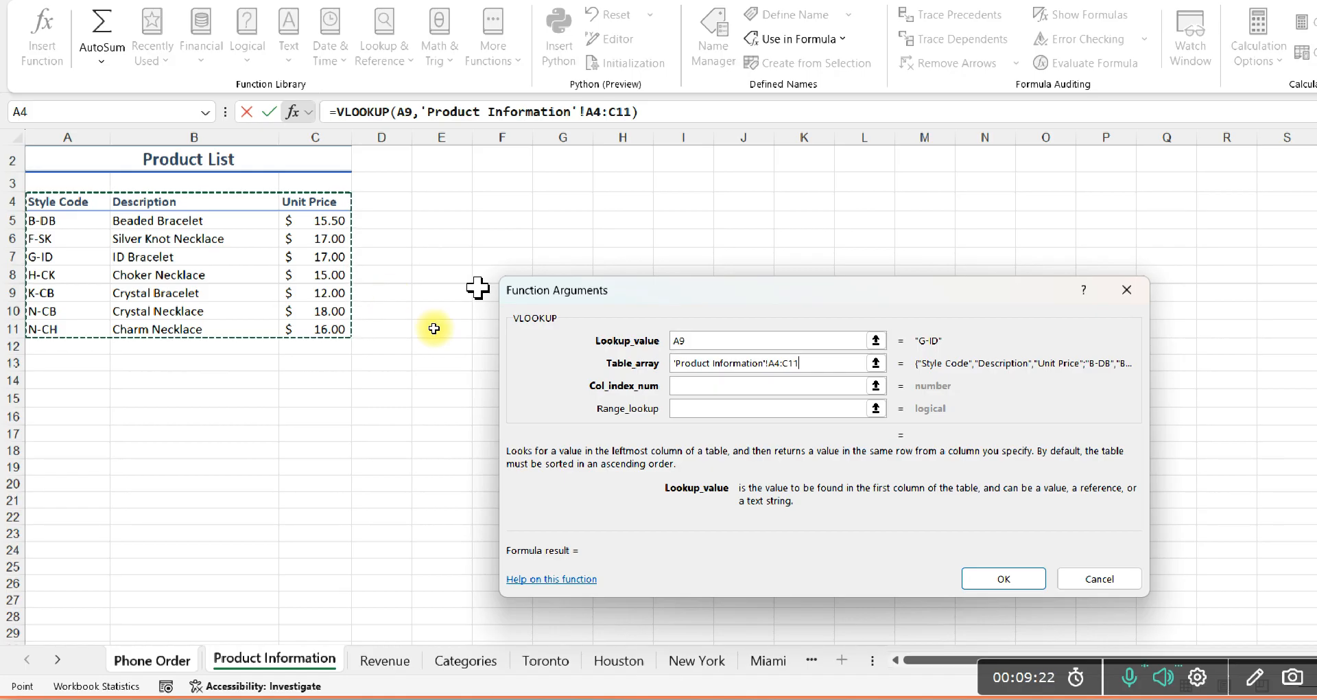
key(F4)
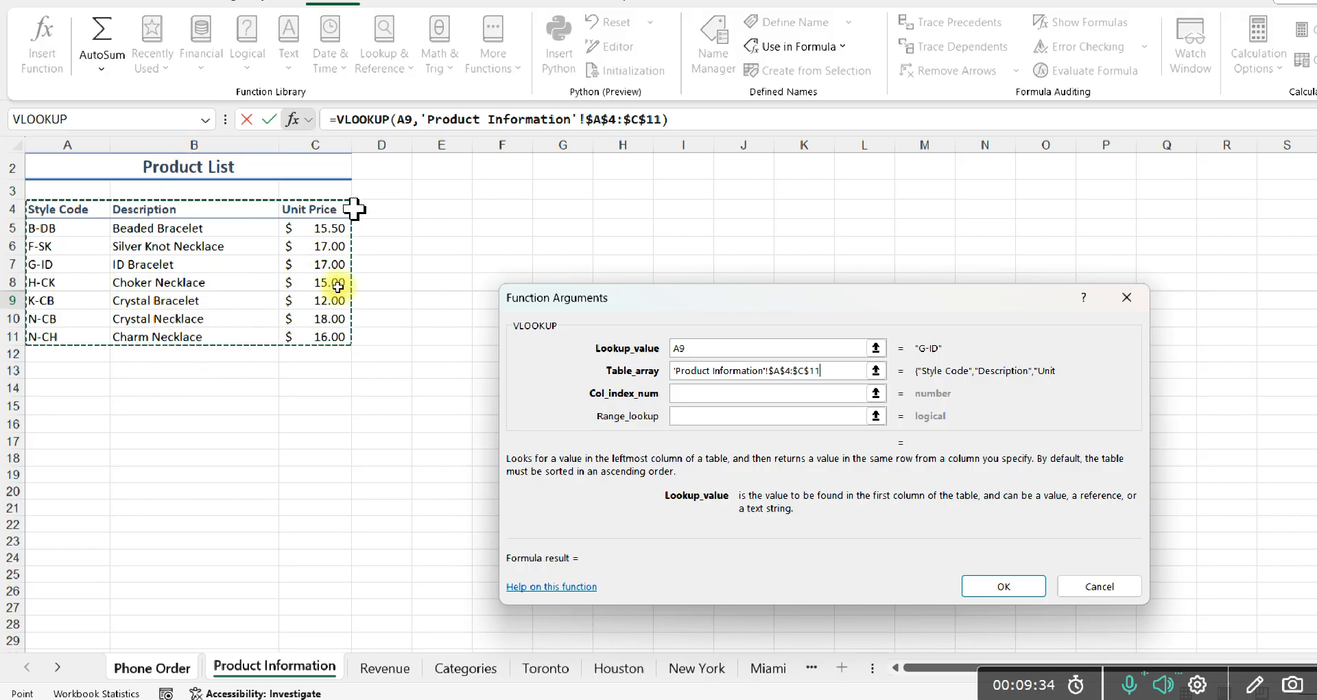
Step: Set the VLOOKUP column index number to 3 and complete the unit price function in E9
click(683, 392)
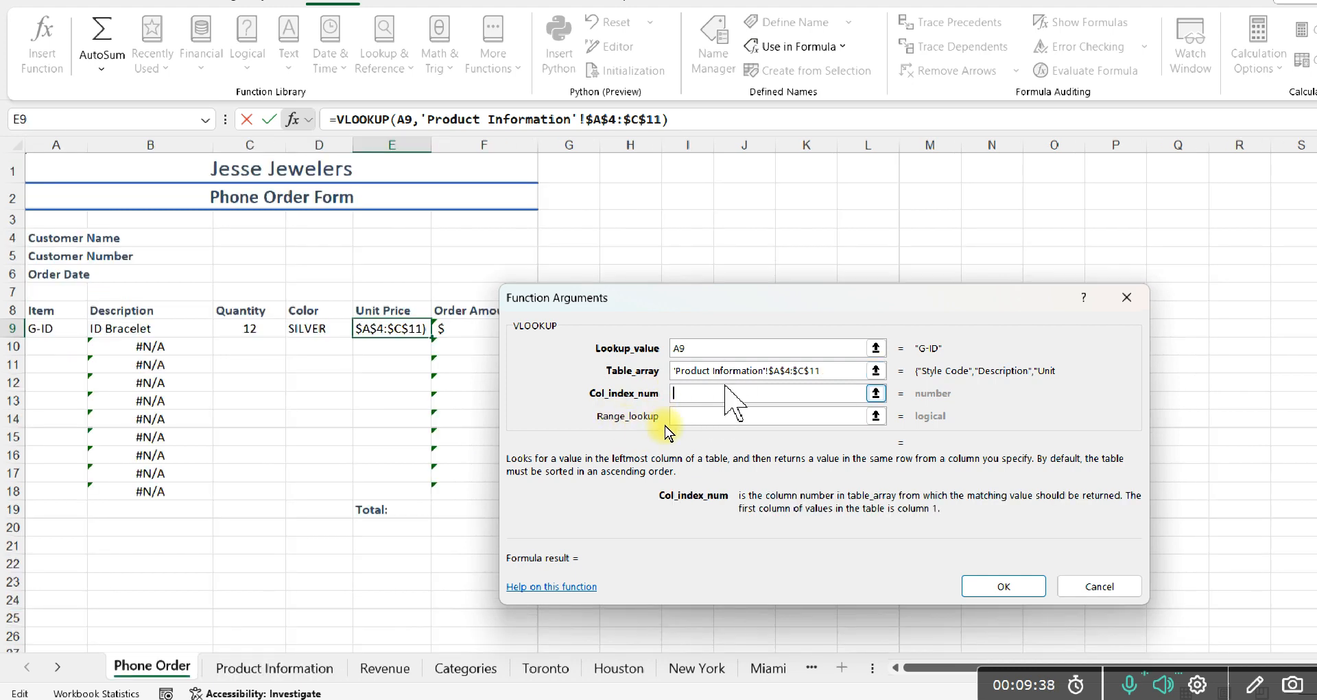
text(3)
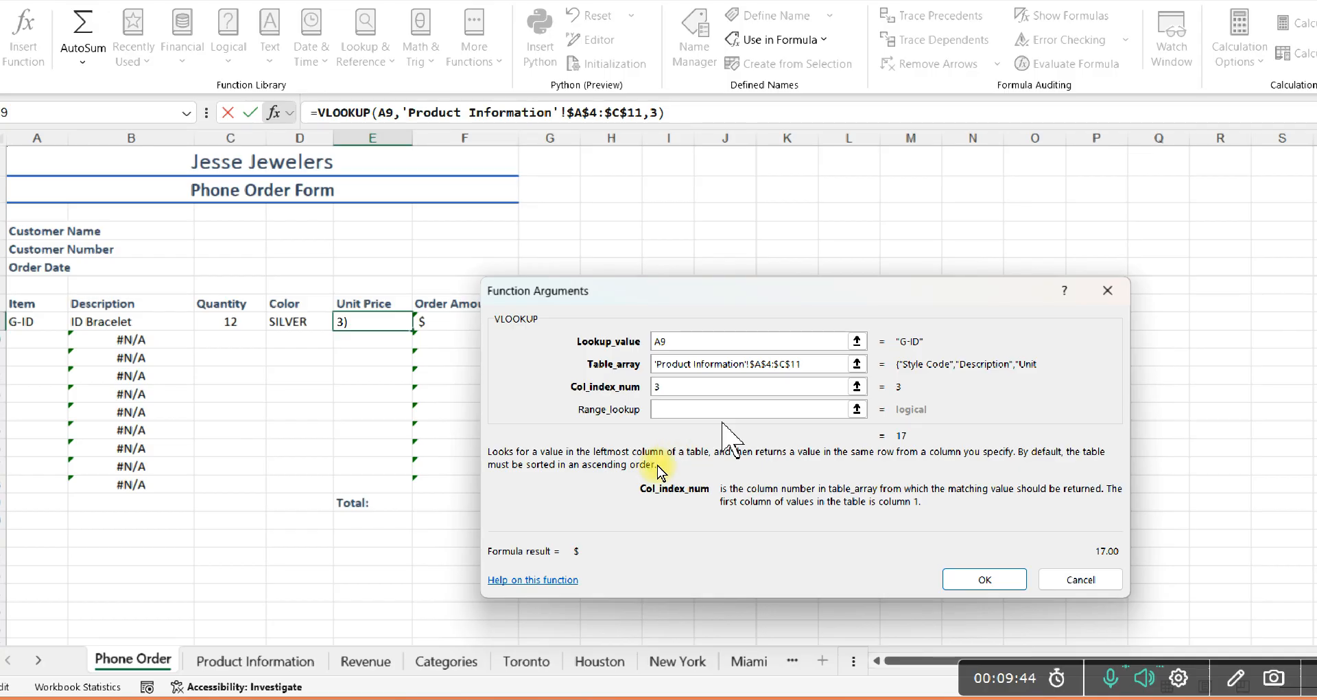
click(959, 579)
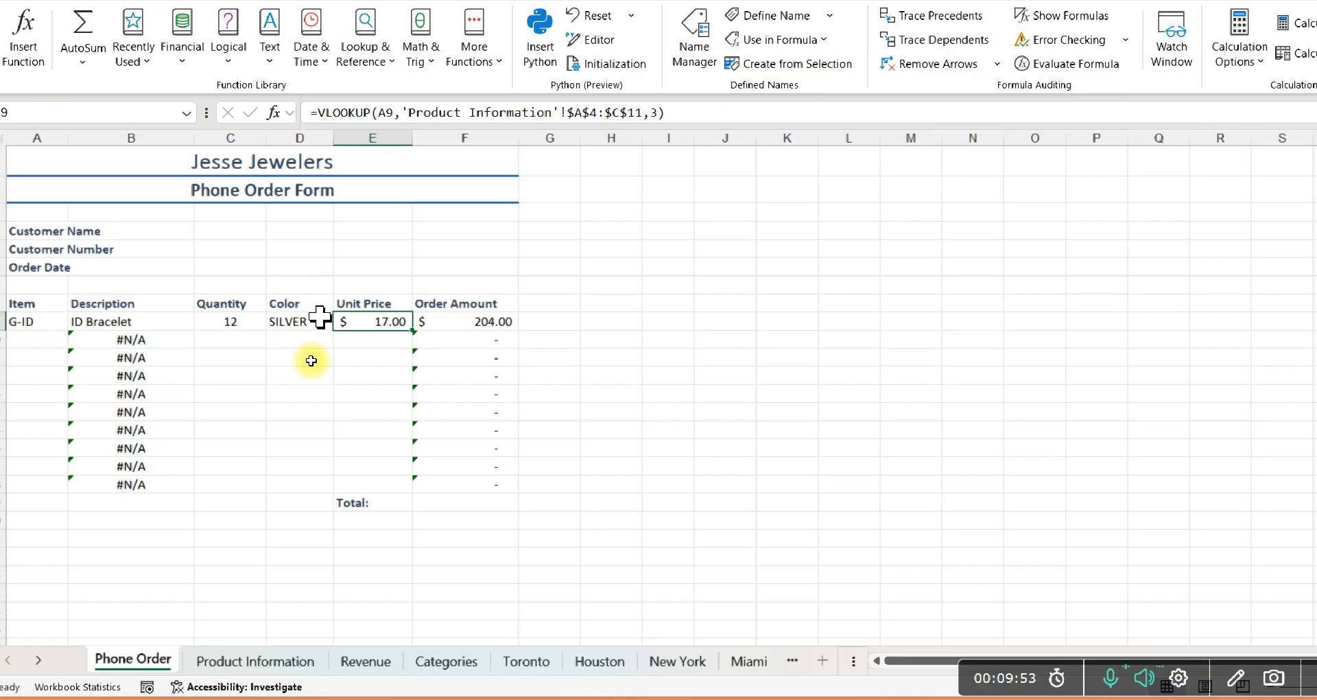
click(434, 319)
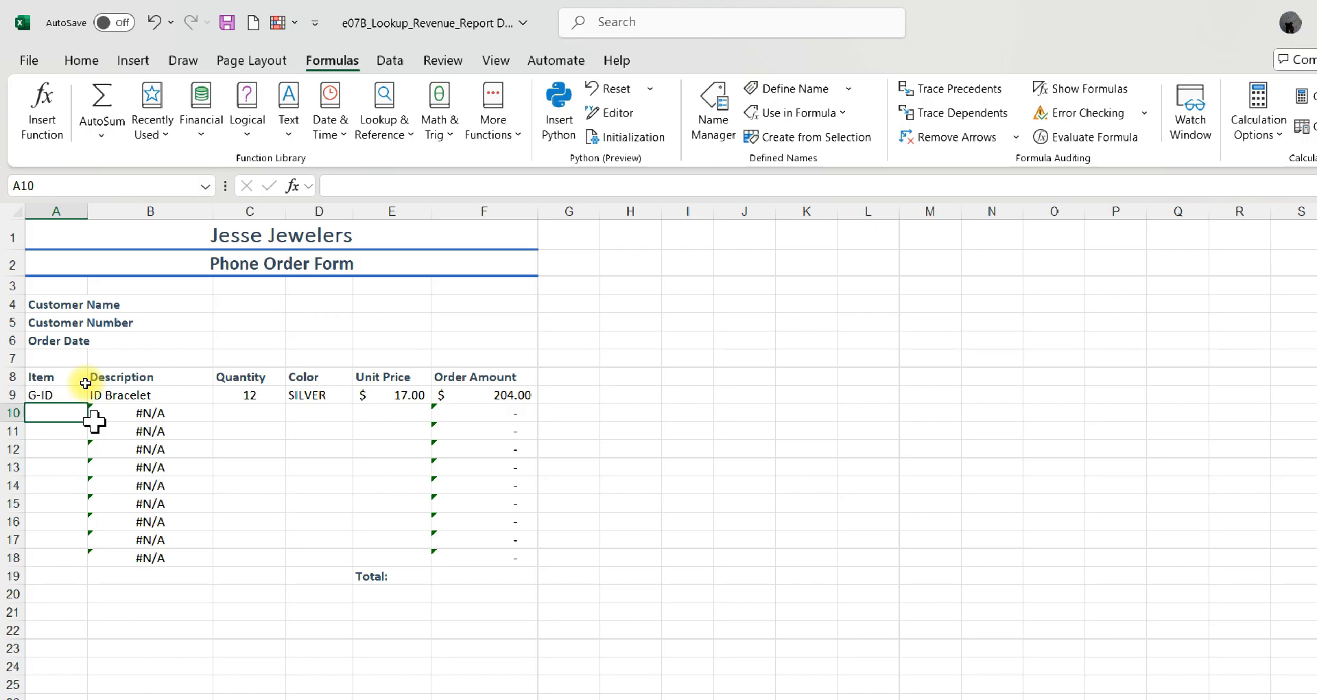
Step: Enter the style code N-CB in capitals as the second item, in A10
key(Caps_Lock)
text(n)
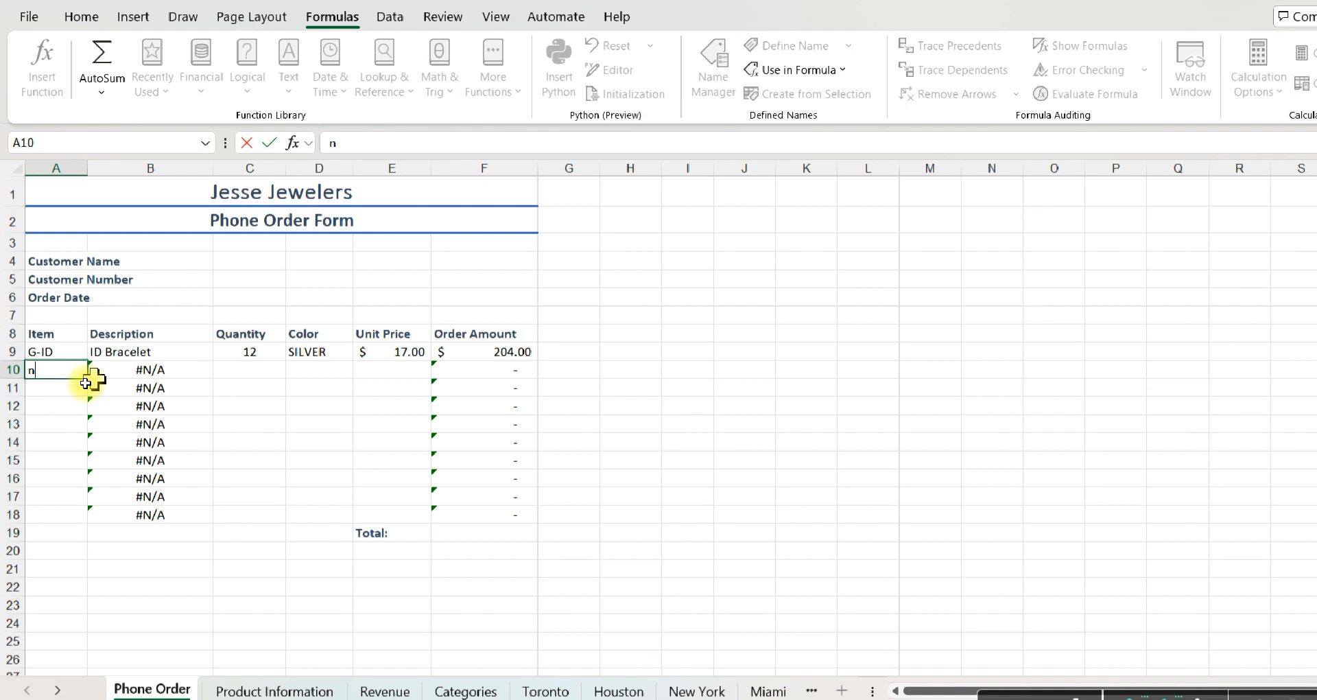
key(BackSpace)
key(Caps_Lock)
text(N)
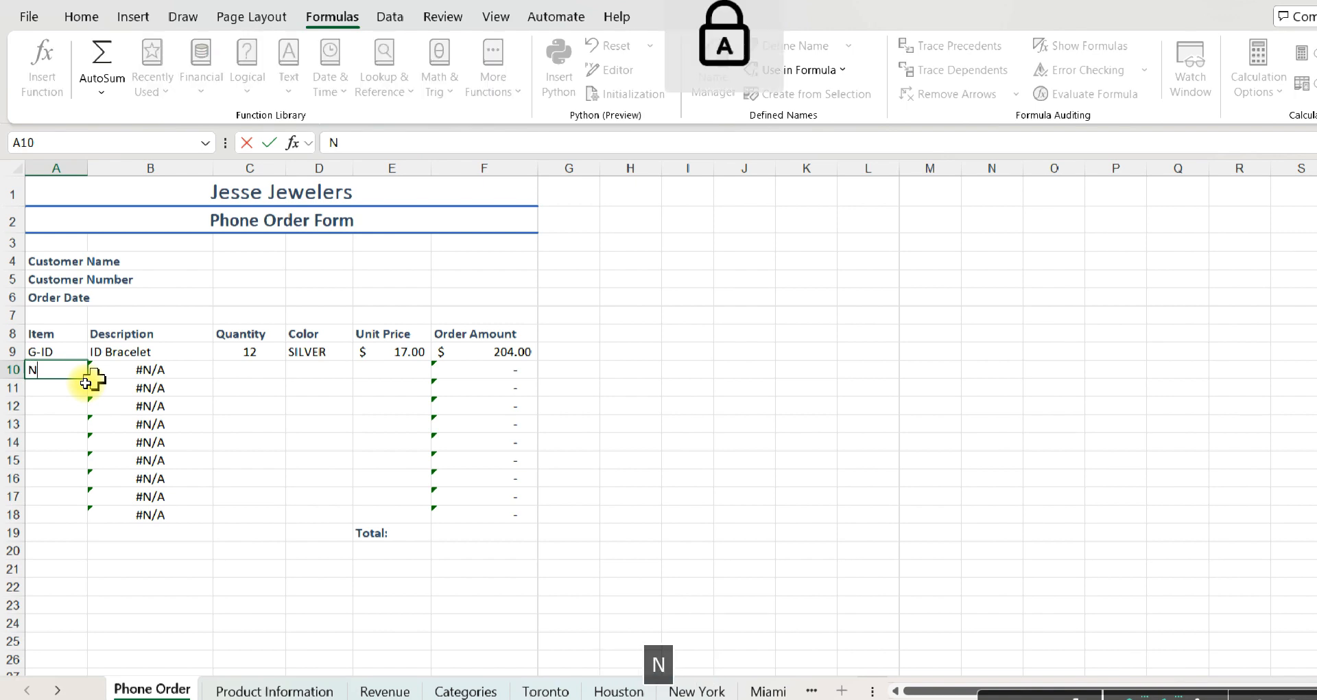
text(-CB)
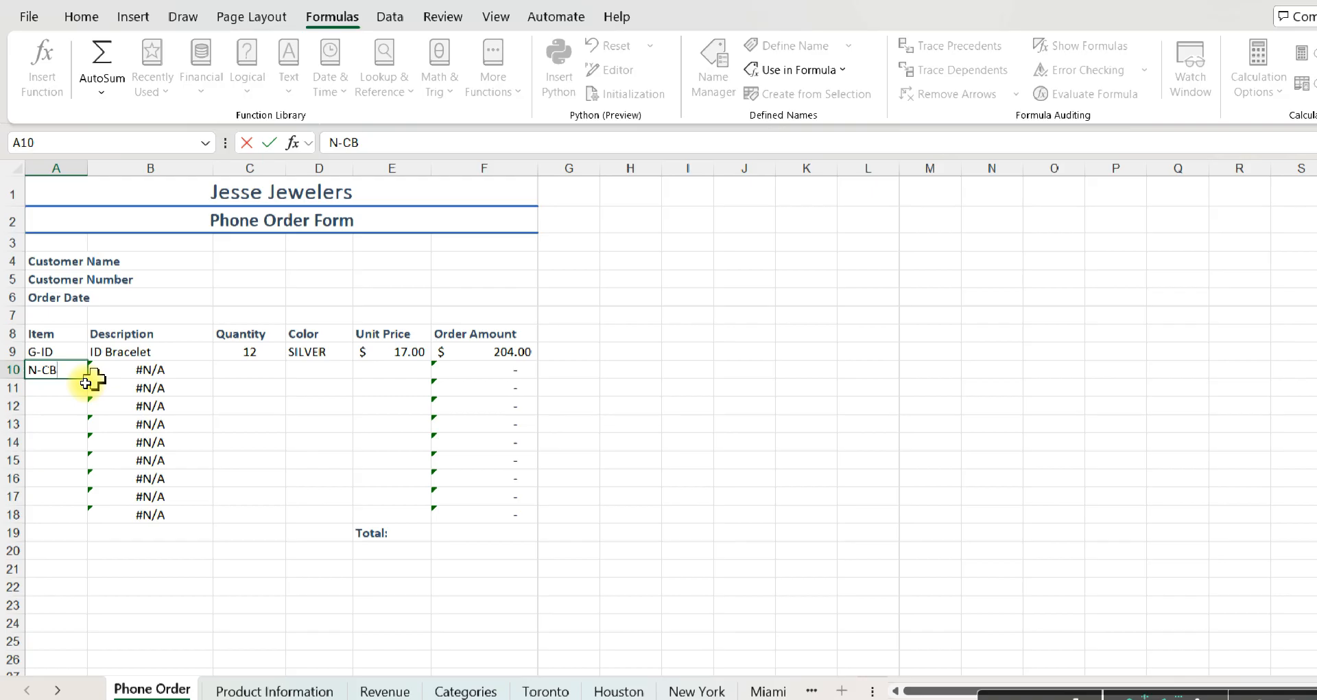
key(Tab)
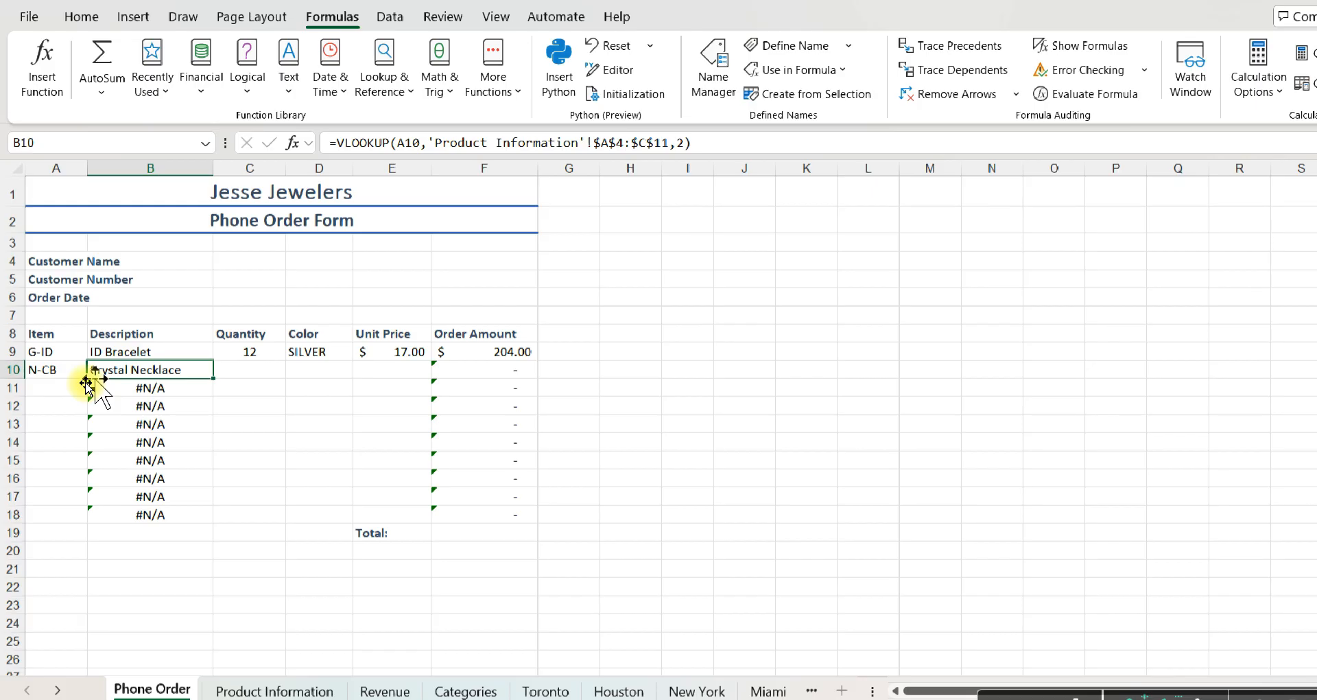
Step: Enter a quantity of 24 and the color WHITE for the N-CB item in row 10
key(Tab)
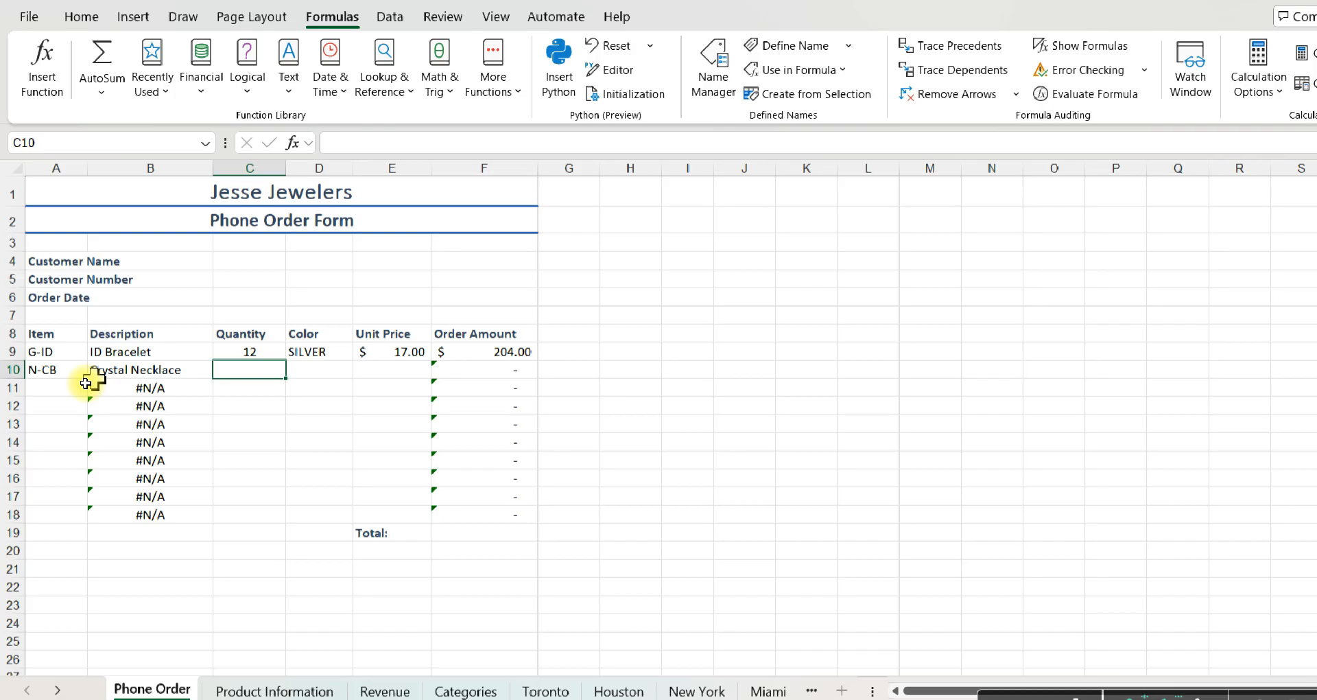
text(24)
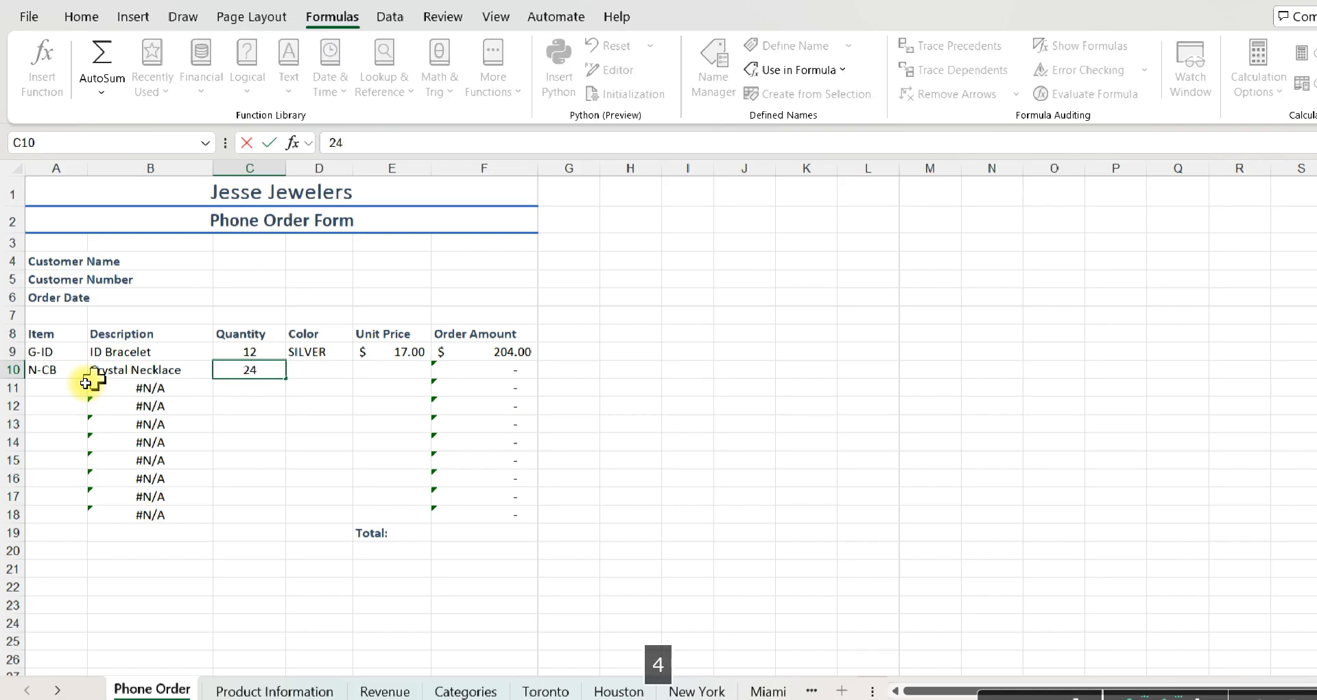
key(Tab)
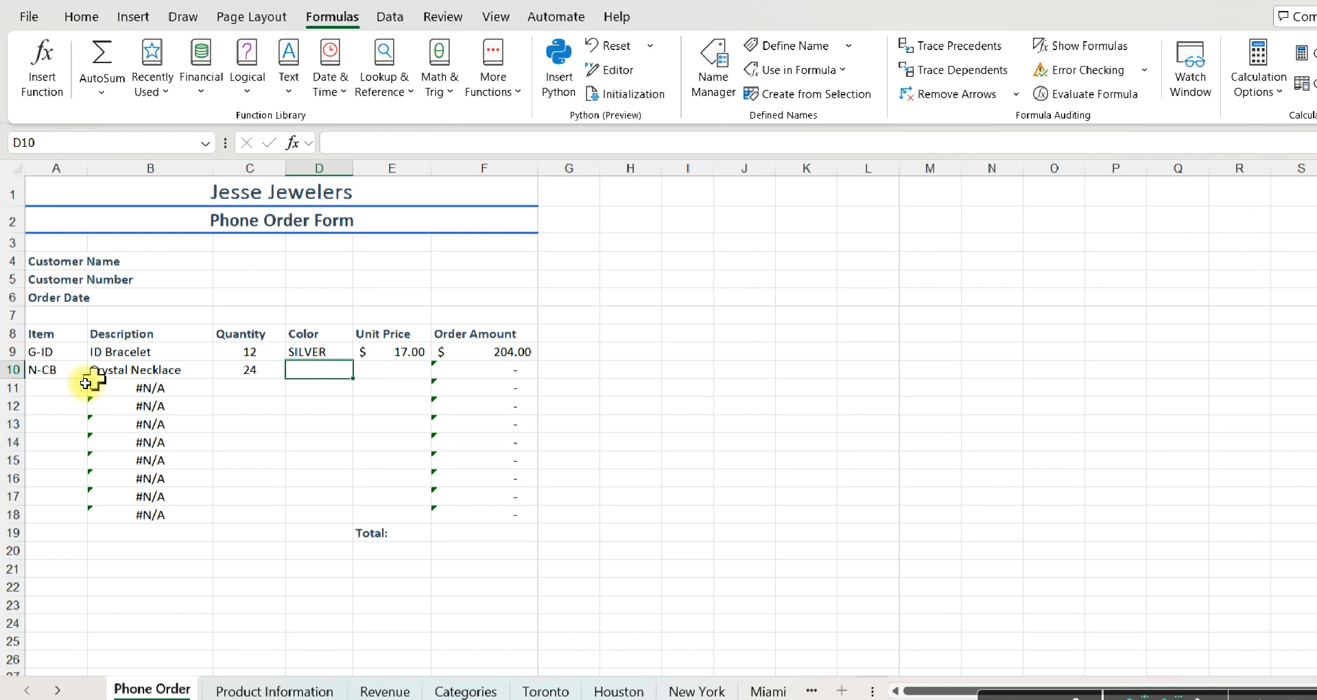
text(WHITE)
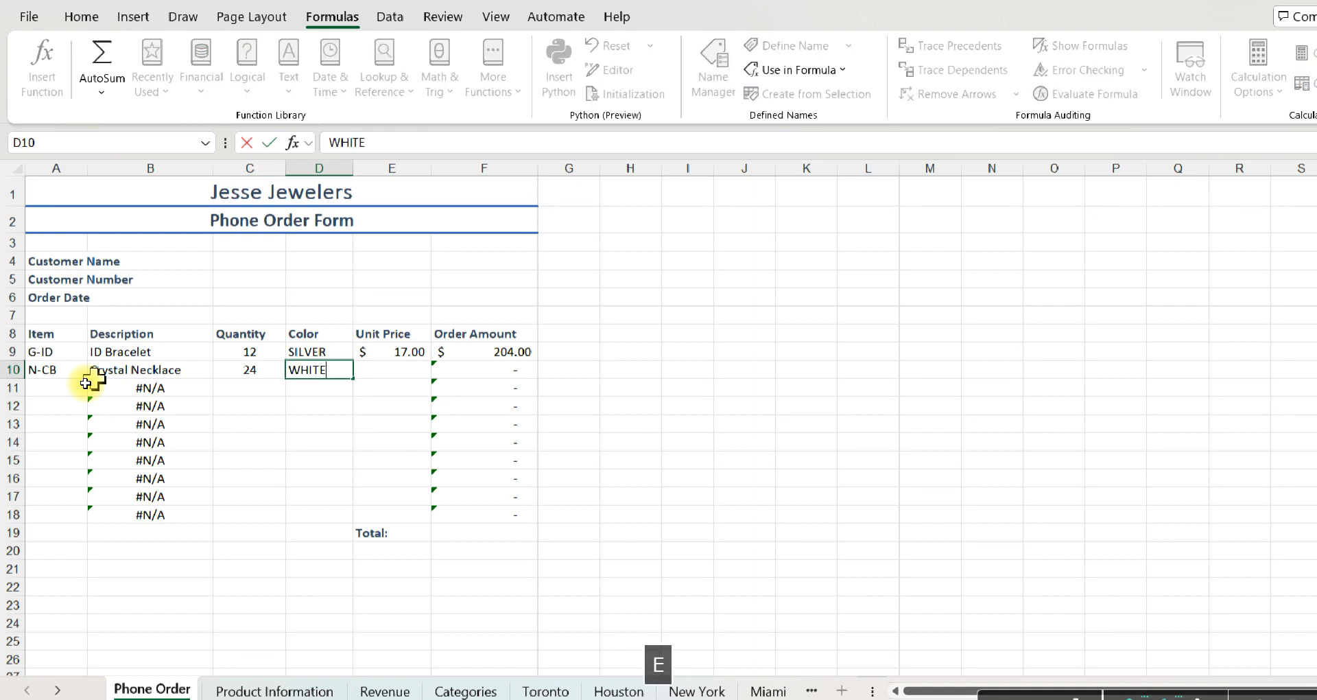
key(Tab)
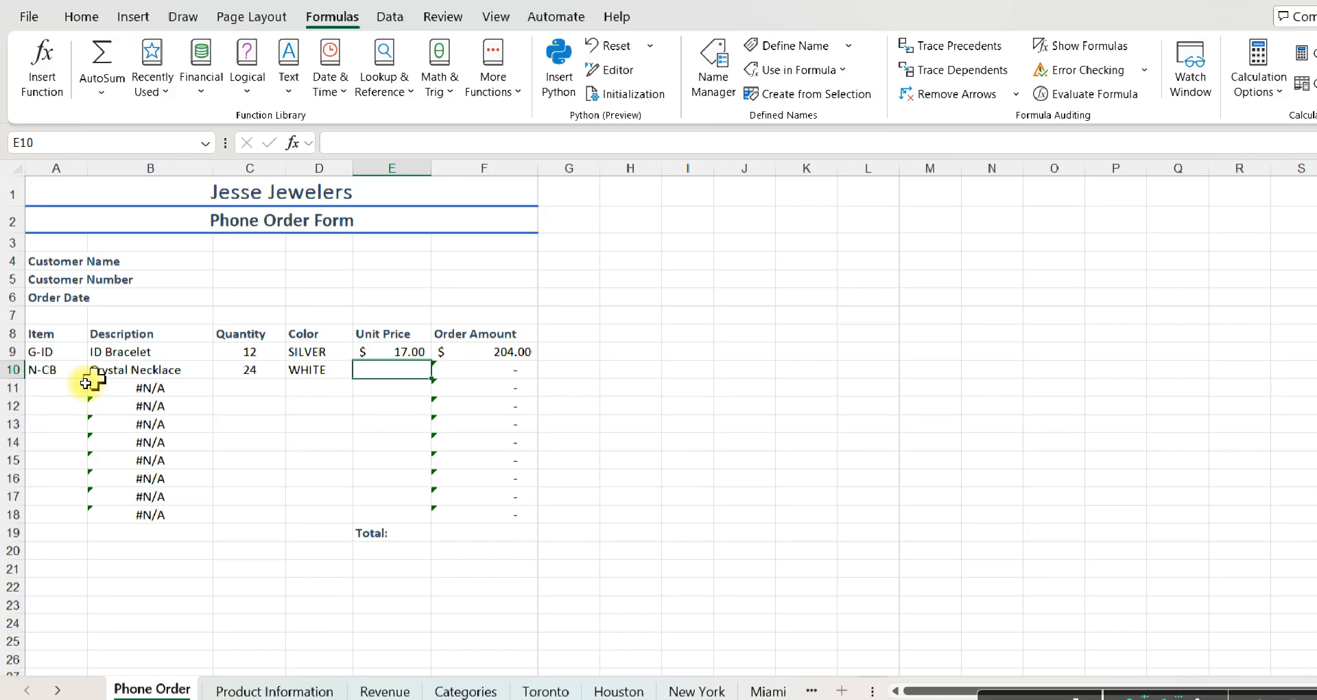
Step: Copy the Unit Price VLOOKUP formula from E9 down through E18 and check the formula and item code in row 10
click(370, 351)
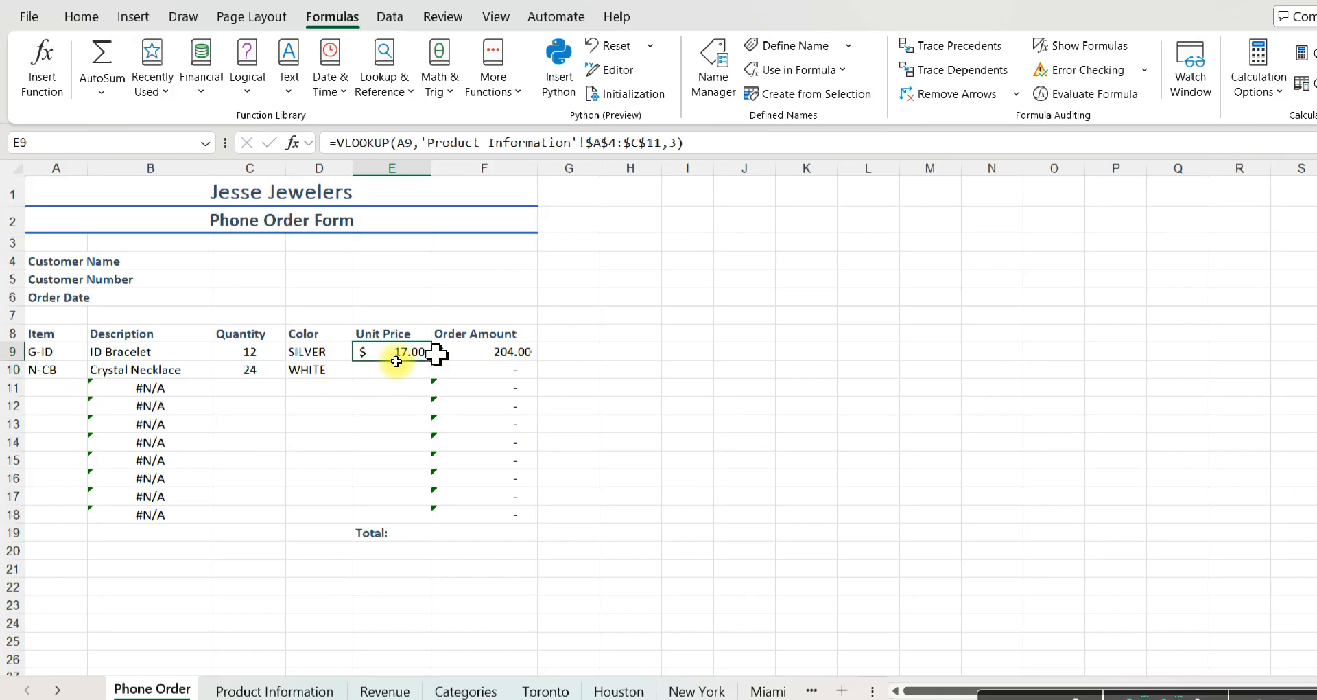
drag(431, 361, 418, 520)
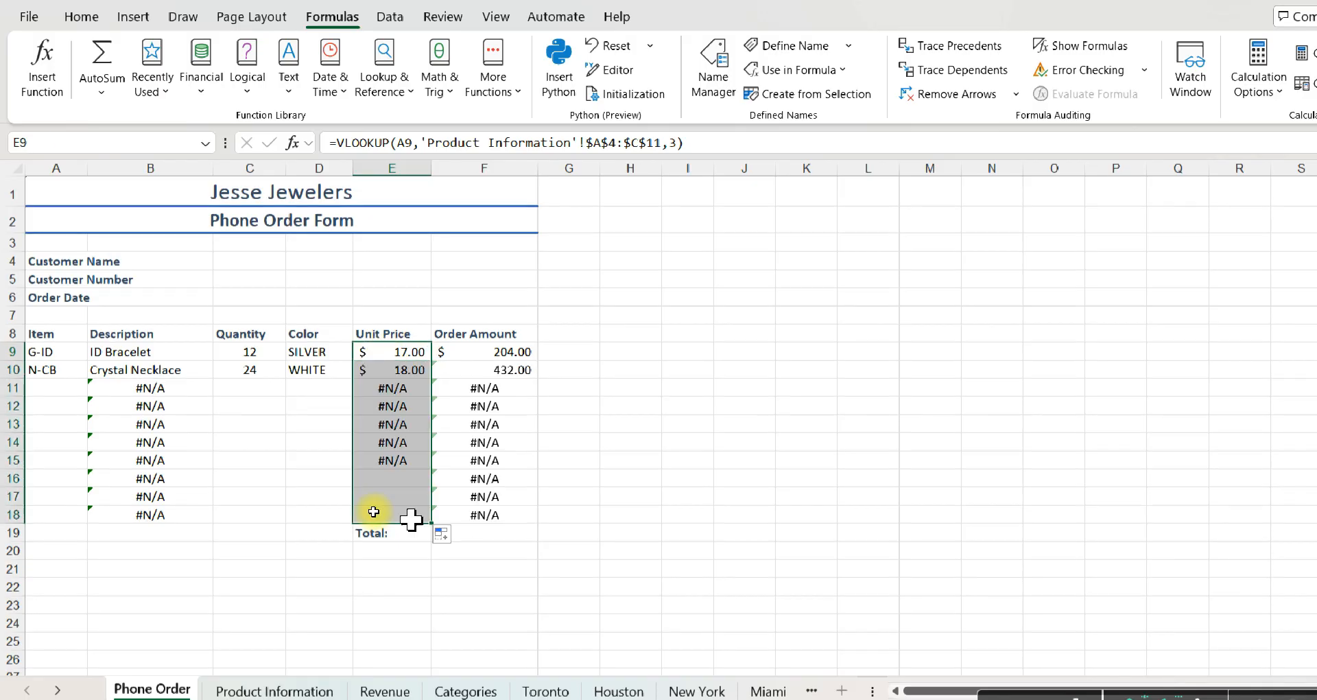
click(381, 368)
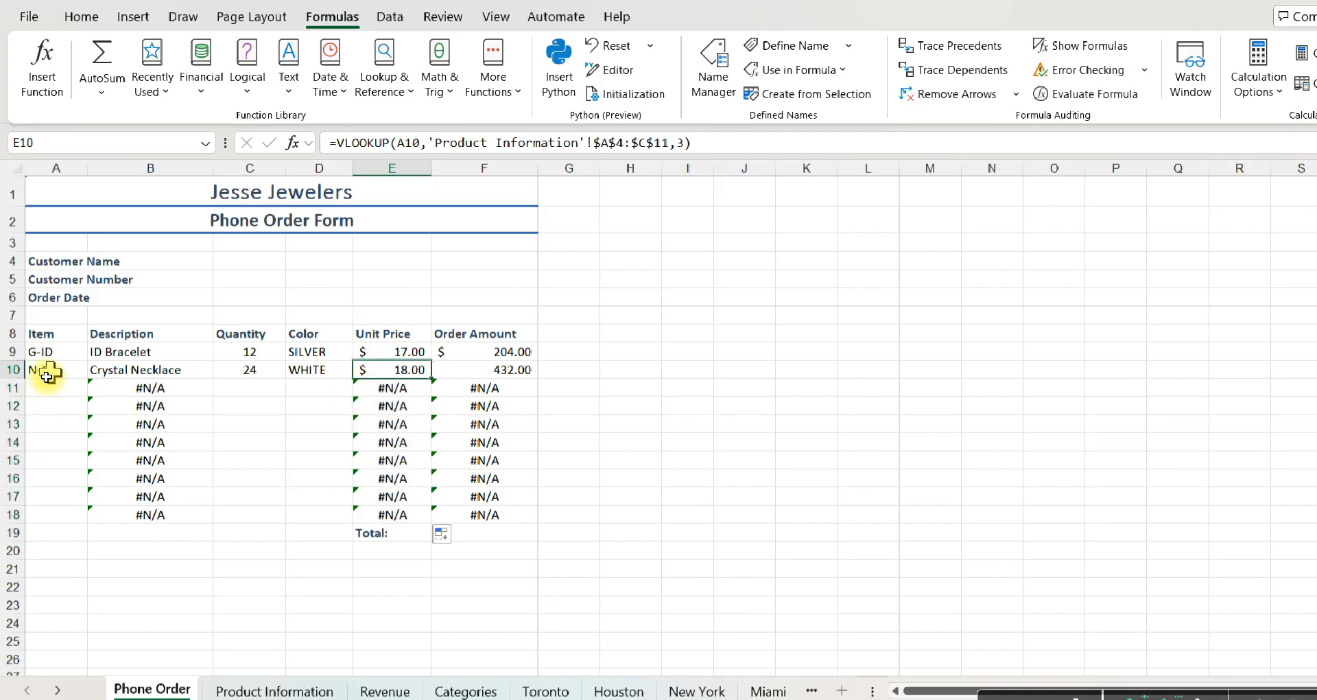
click(47, 375)
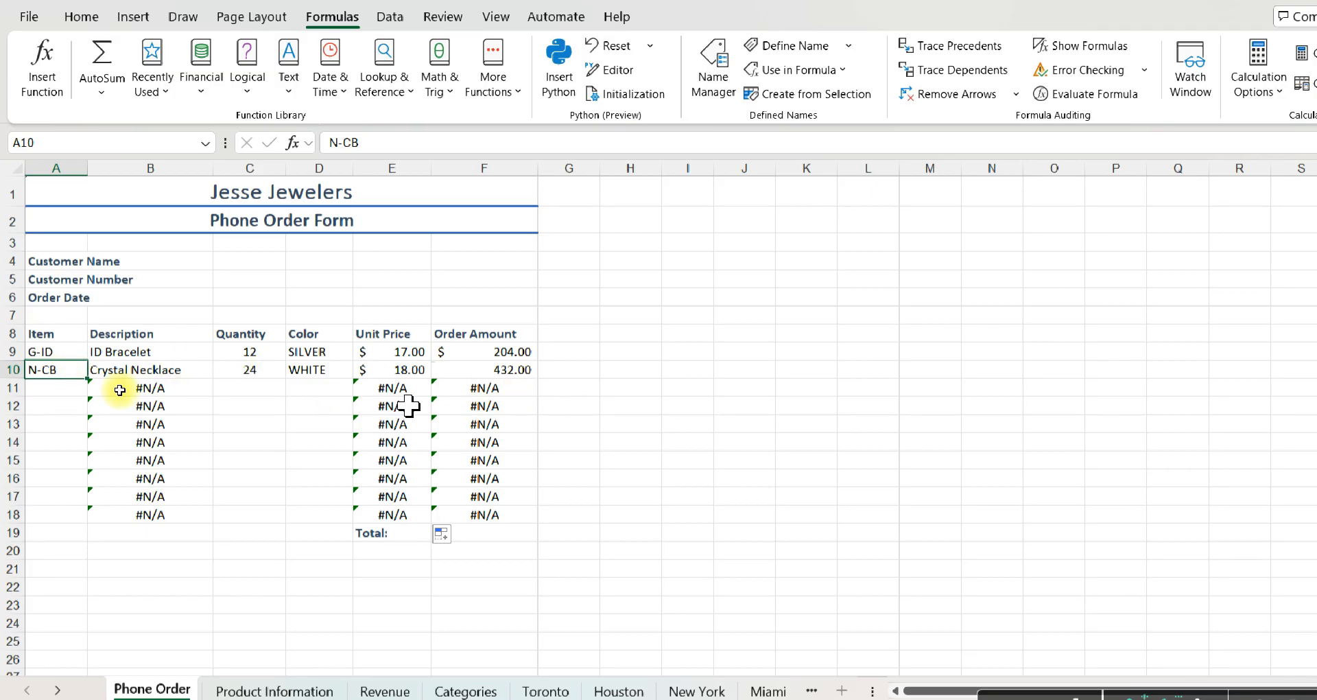
click(57, 396)
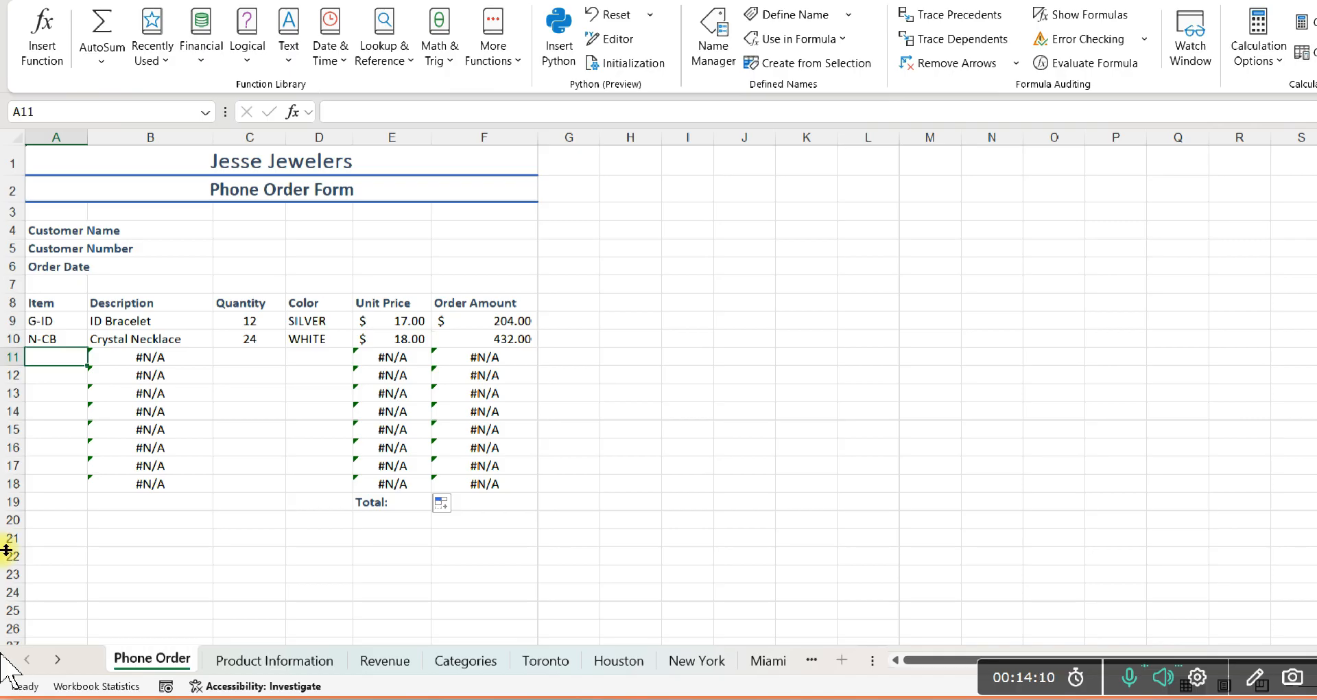
Step: On the Product Information sheet, create a named range from A4:A11 using the top row label Style Code as its name
click(267, 666)
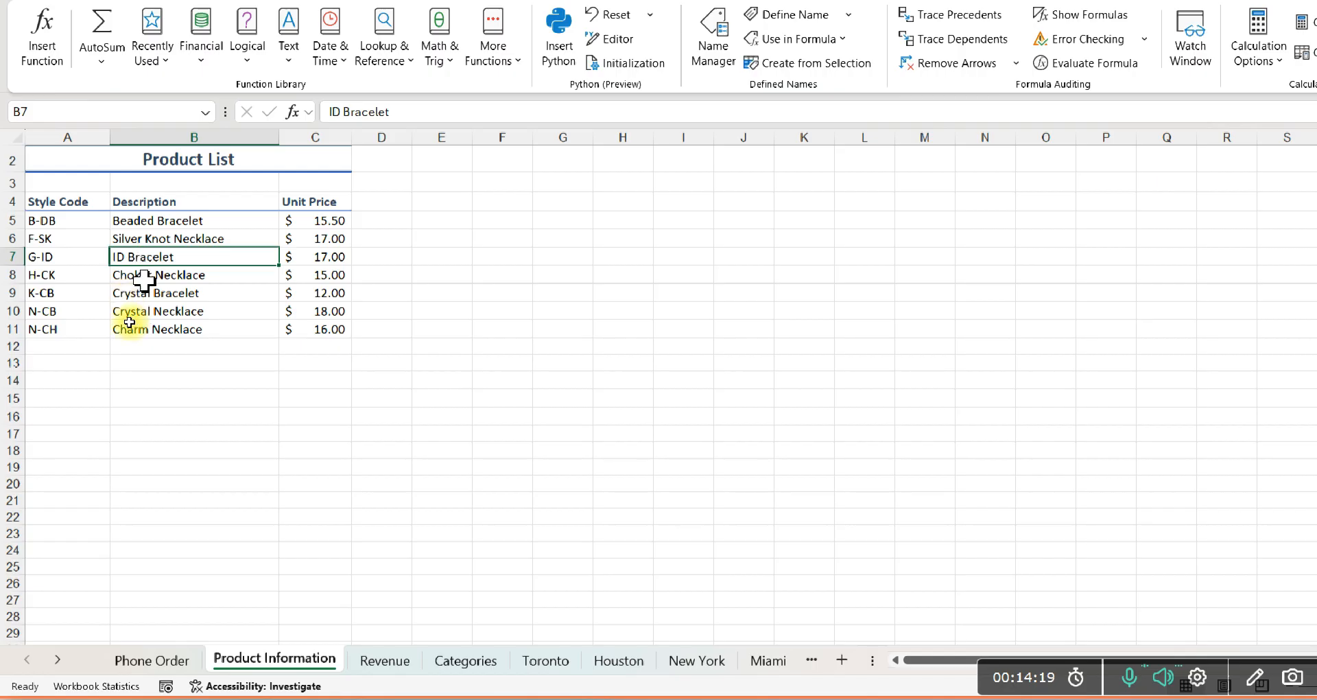
click(60, 194)
drag(60, 194, 73, 325)
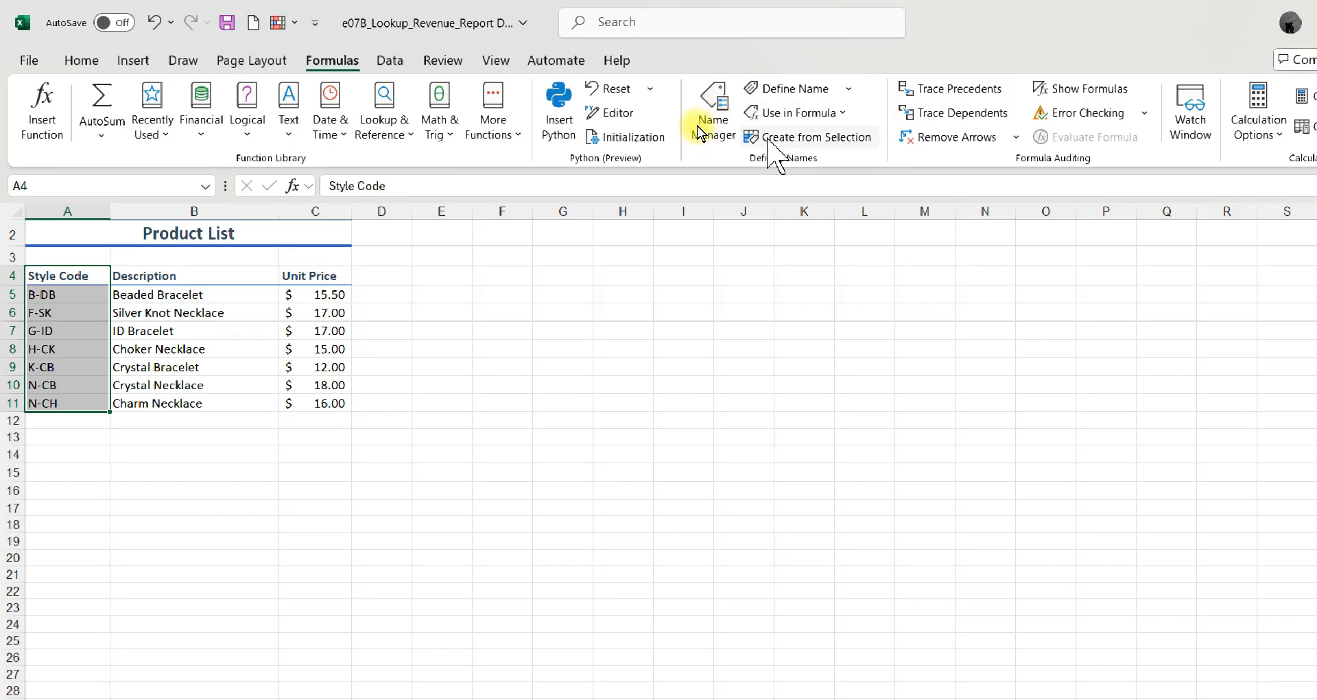
click(781, 138)
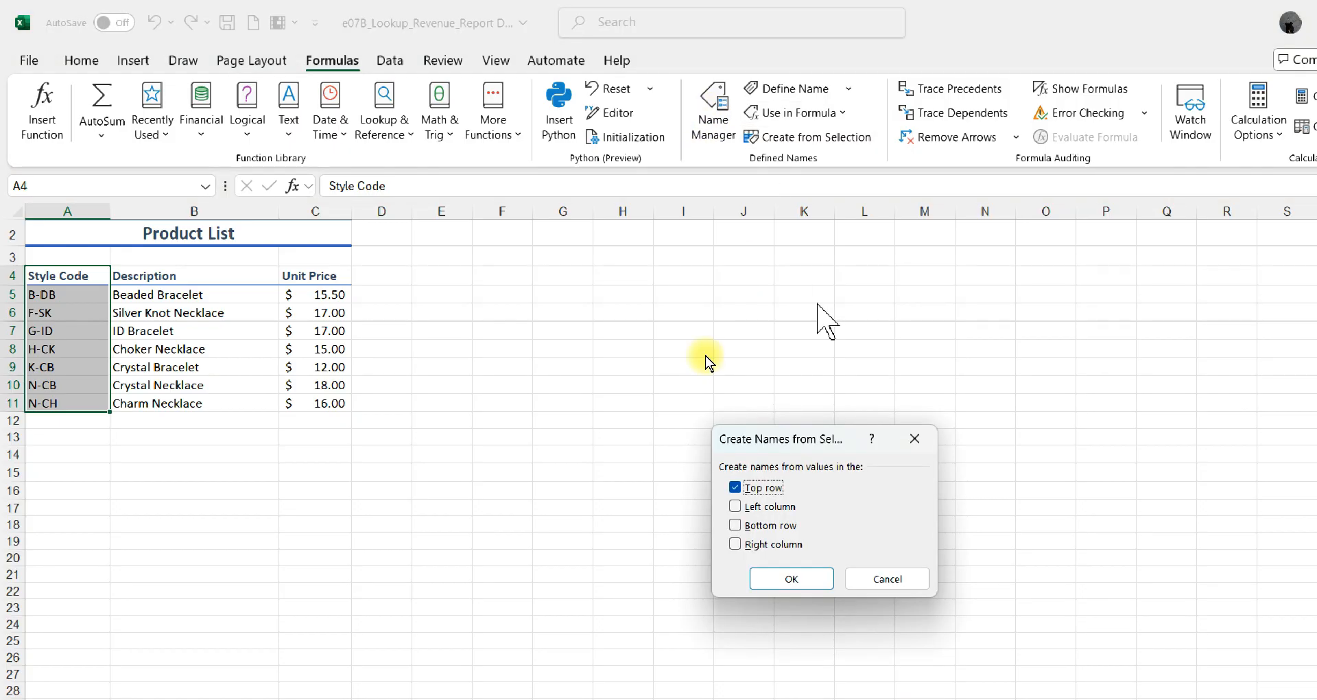
click(790, 580)
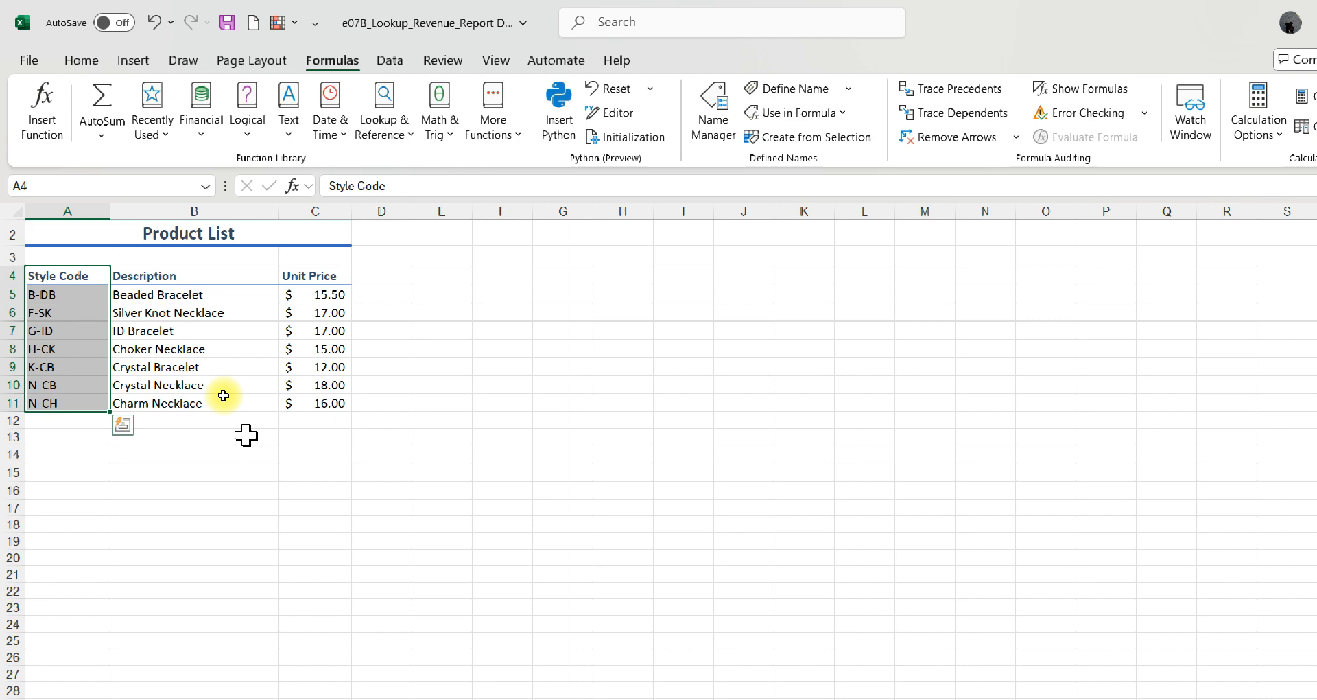
click(226, 418)
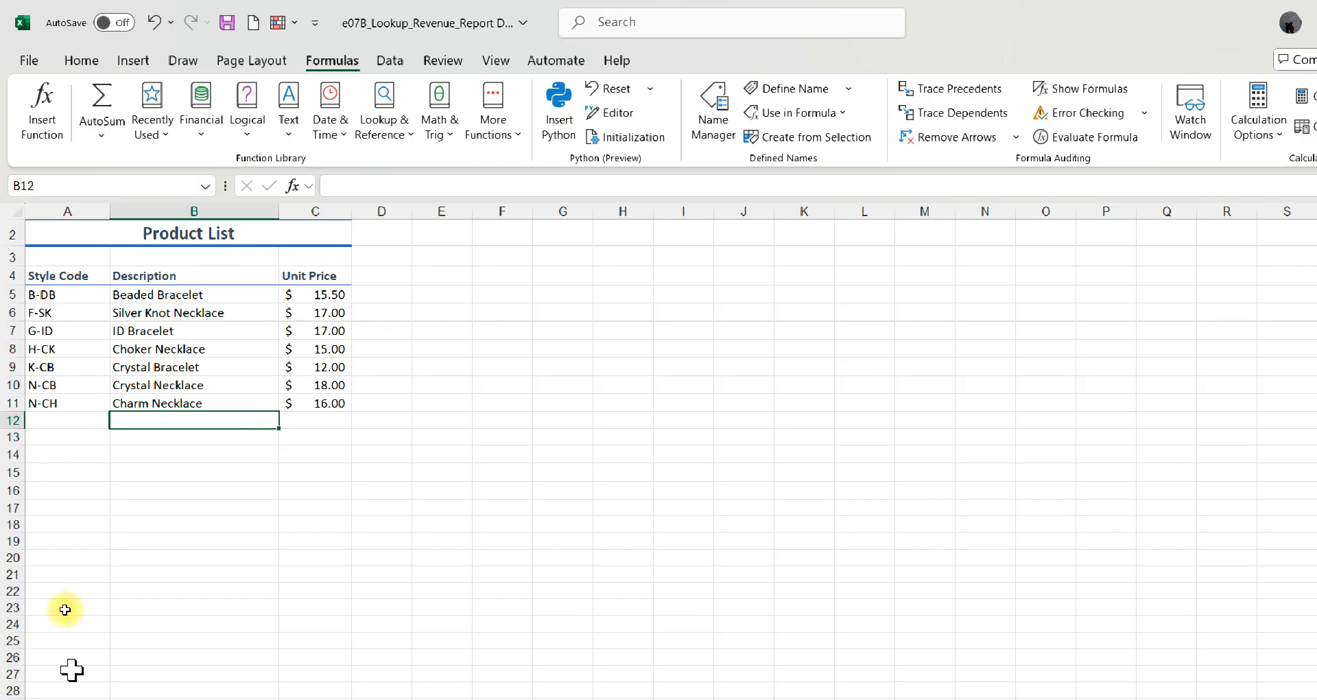
Step: Open data validation for cell A11 on the Phone Order sheet and restrict its allowed entries to a List
key(ctrl+Page_Up)
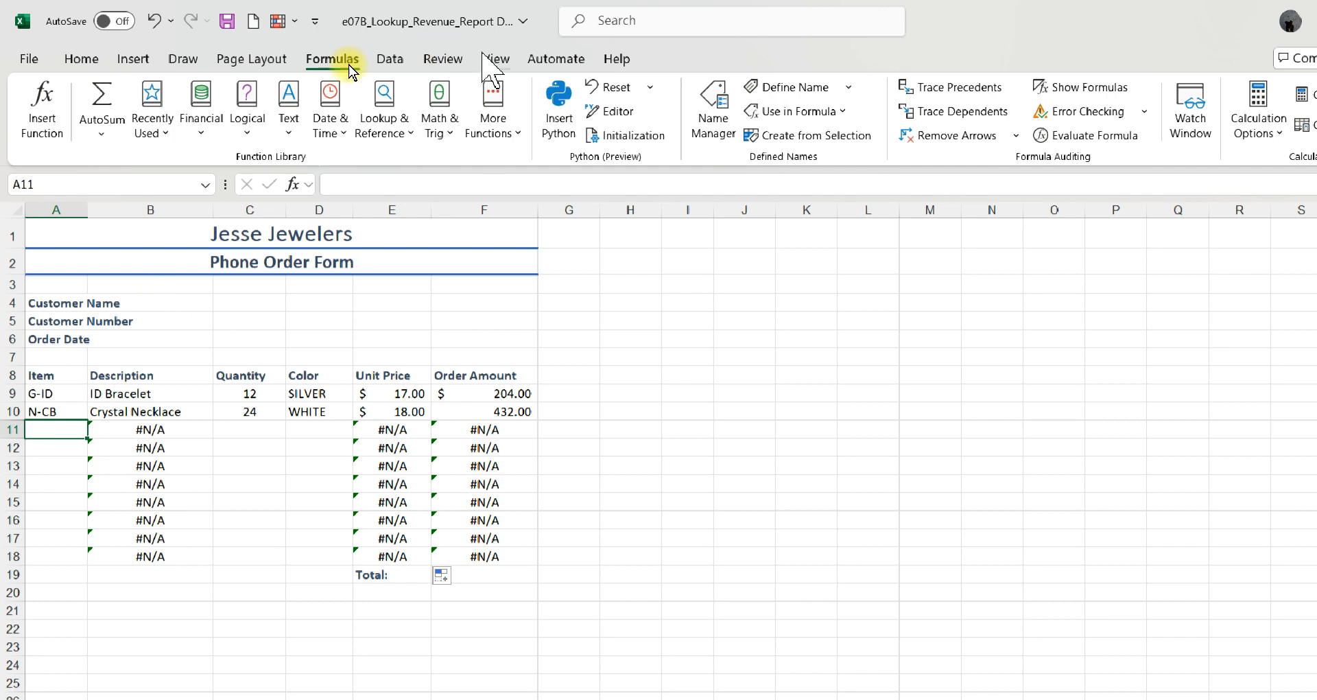
click(389, 59)
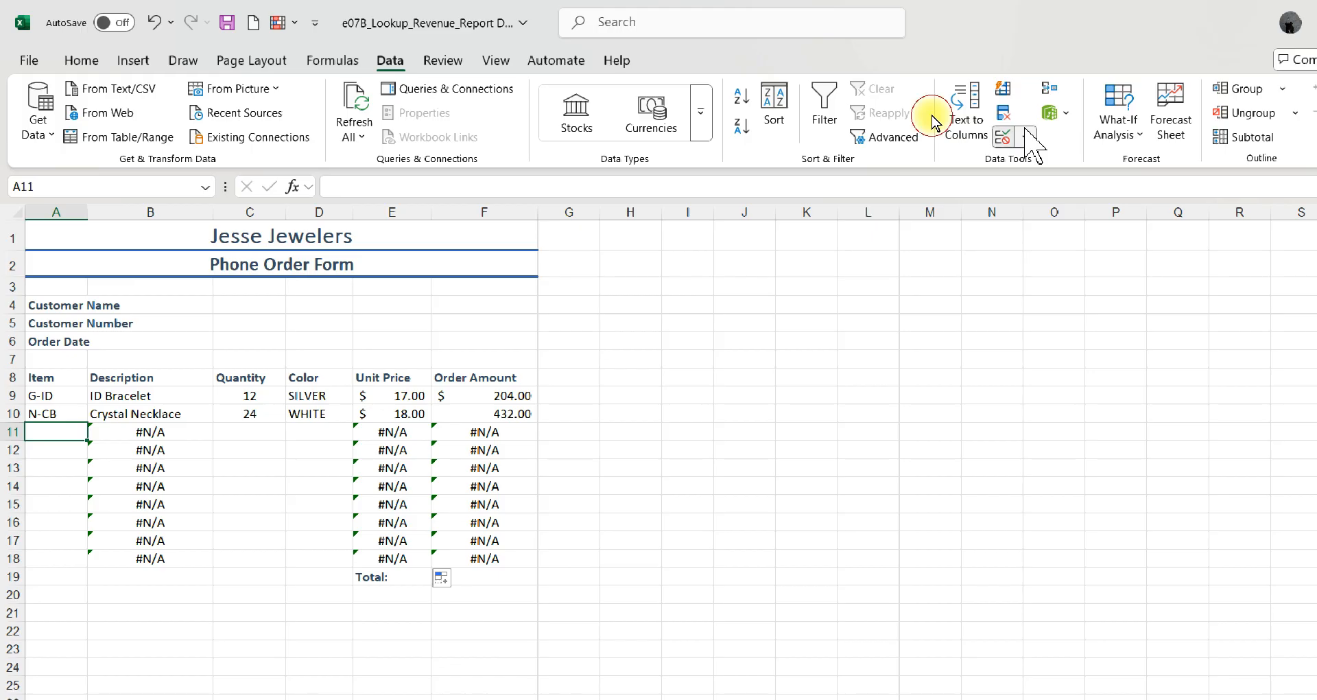
click(1026, 137)
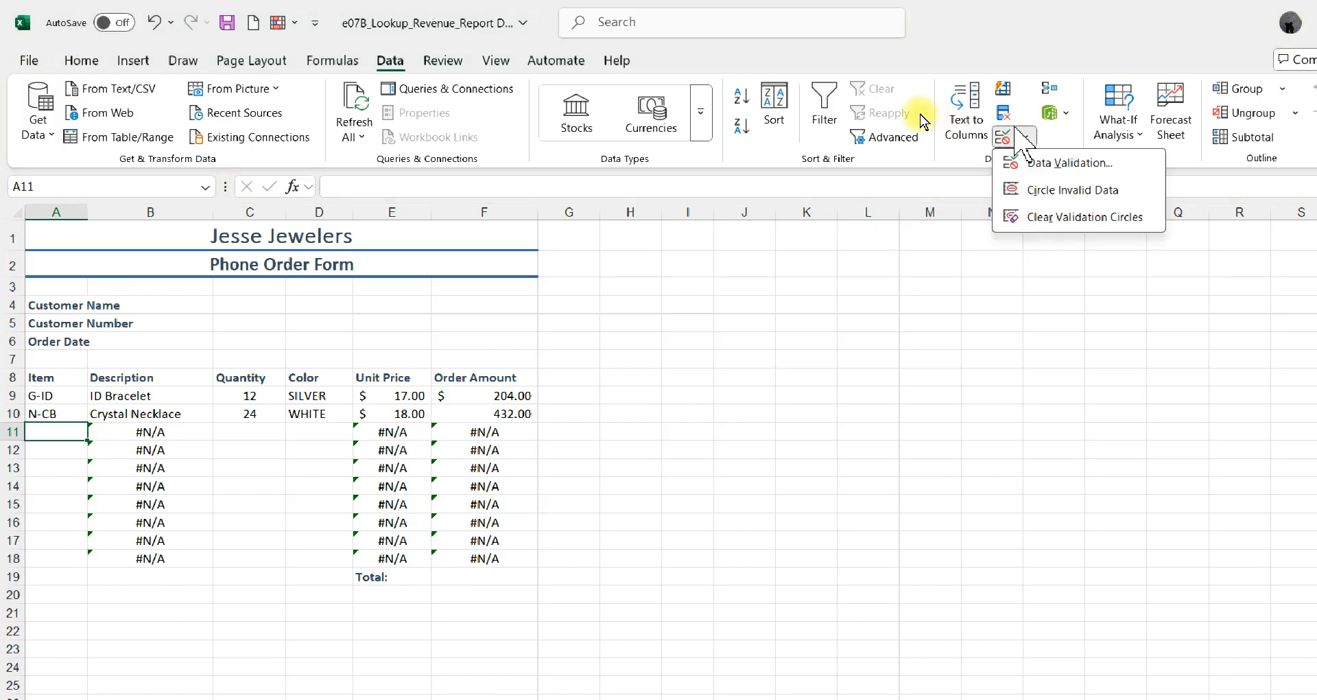
click(1044, 162)
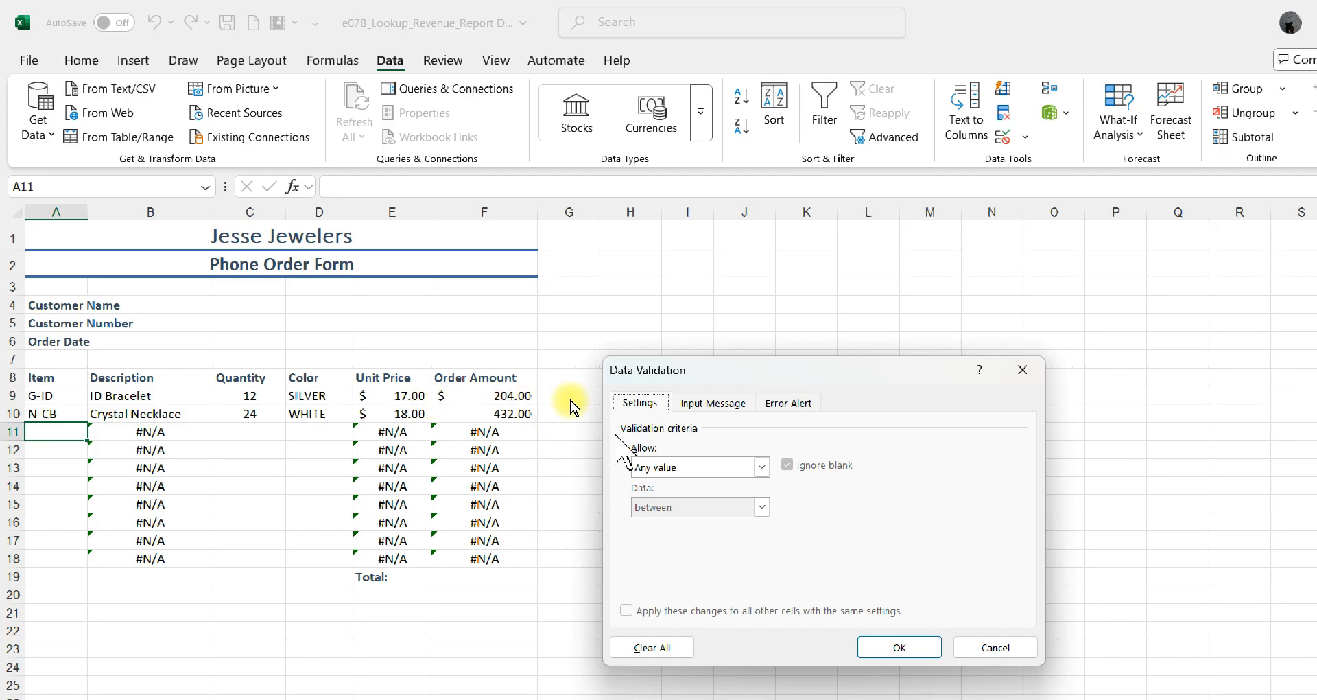
click(694, 468)
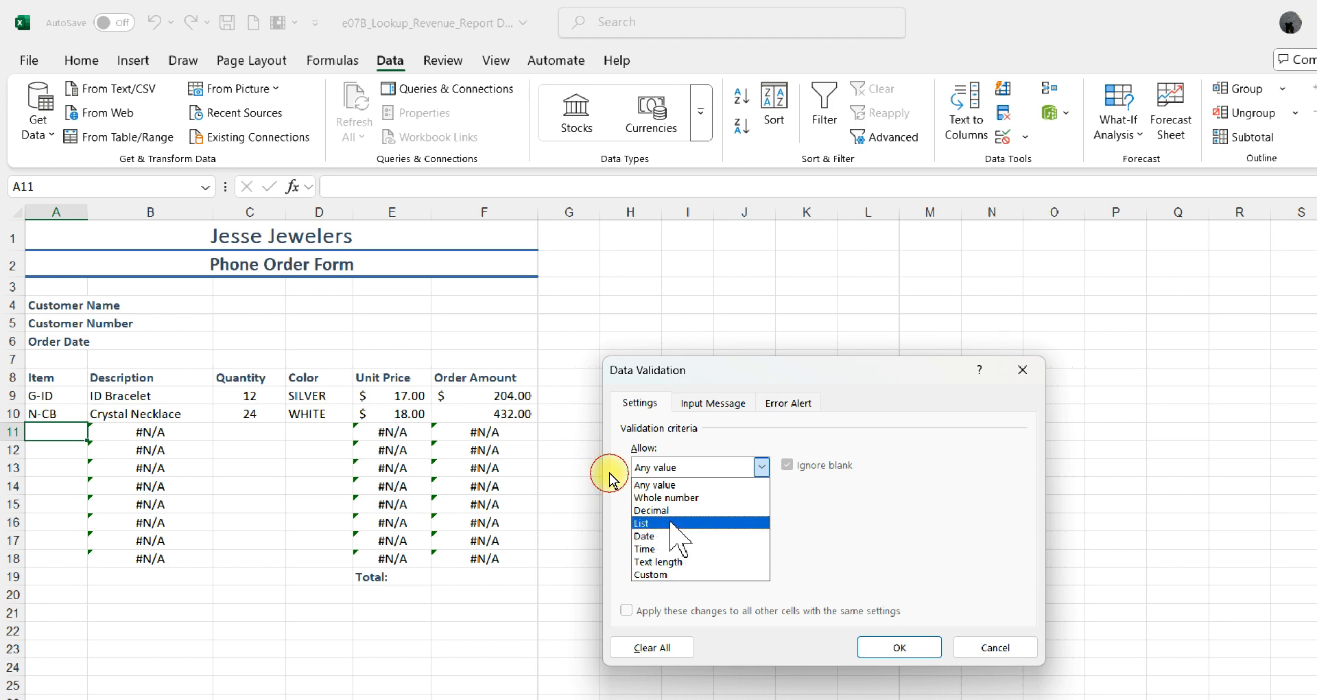
click(671, 523)
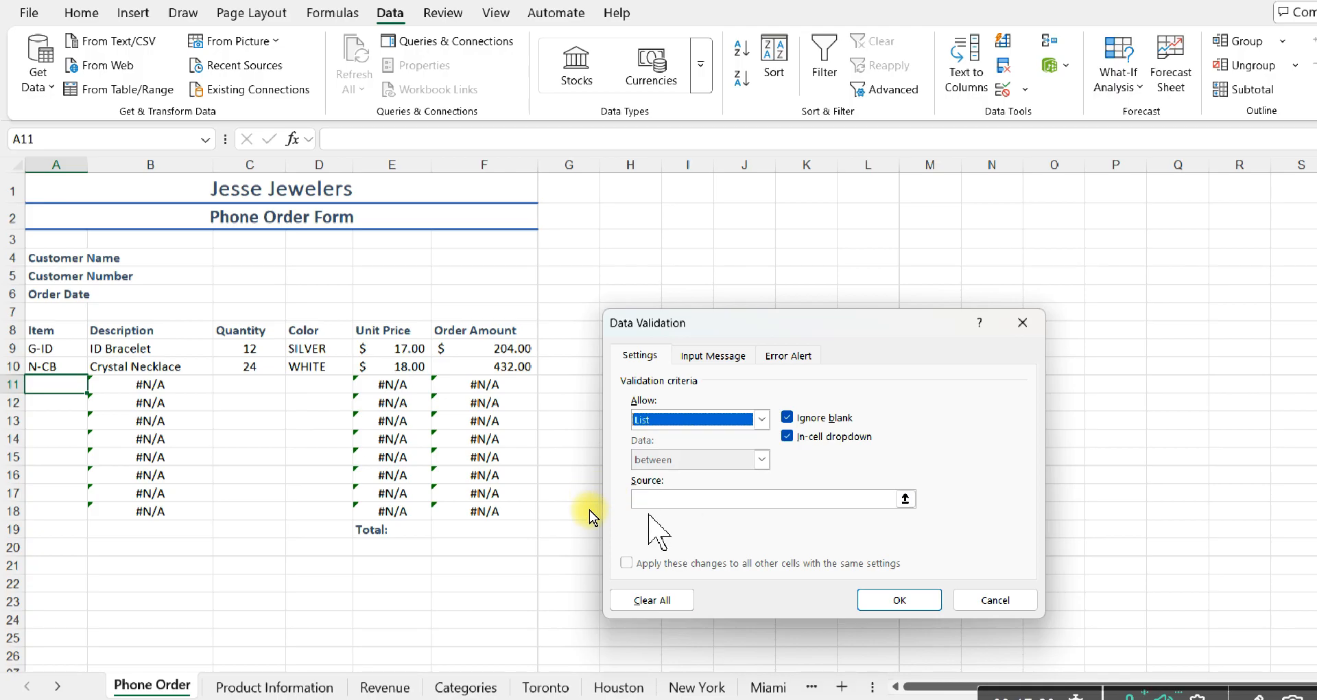
Step: Set the validation list source for A11 to =Style_Code and apply the rule
click(669, 500)
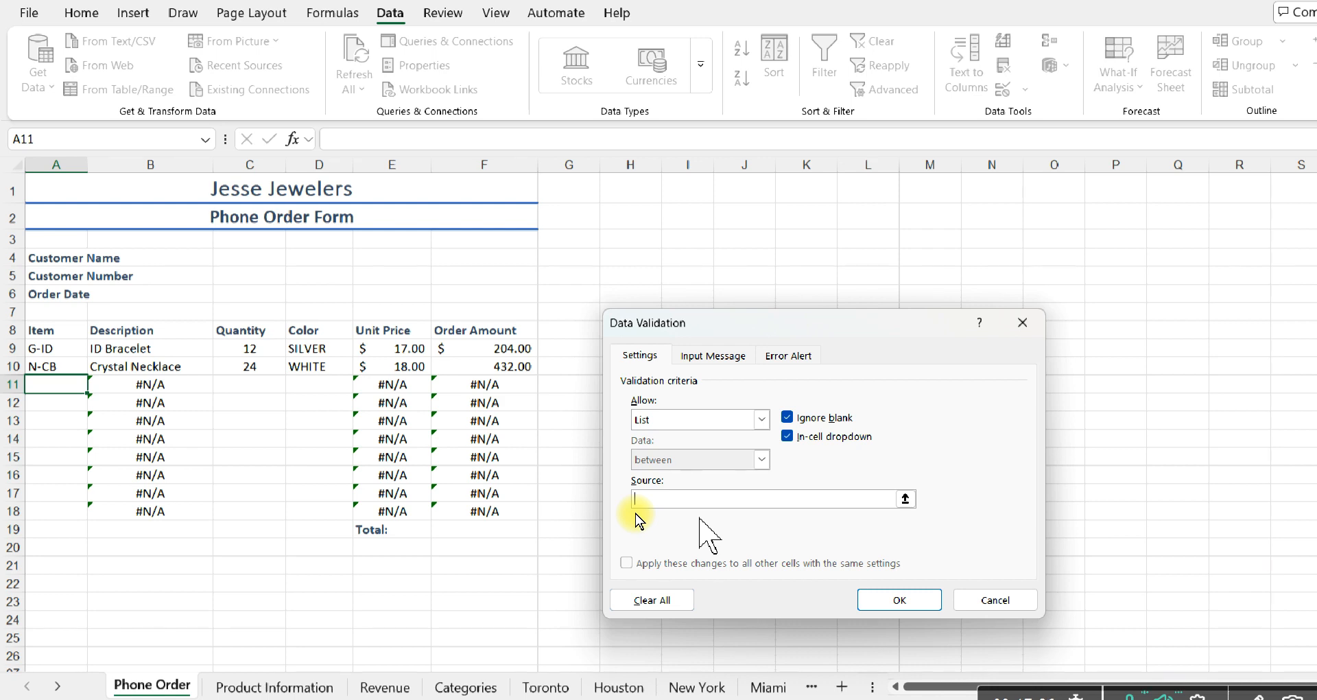
text(=)
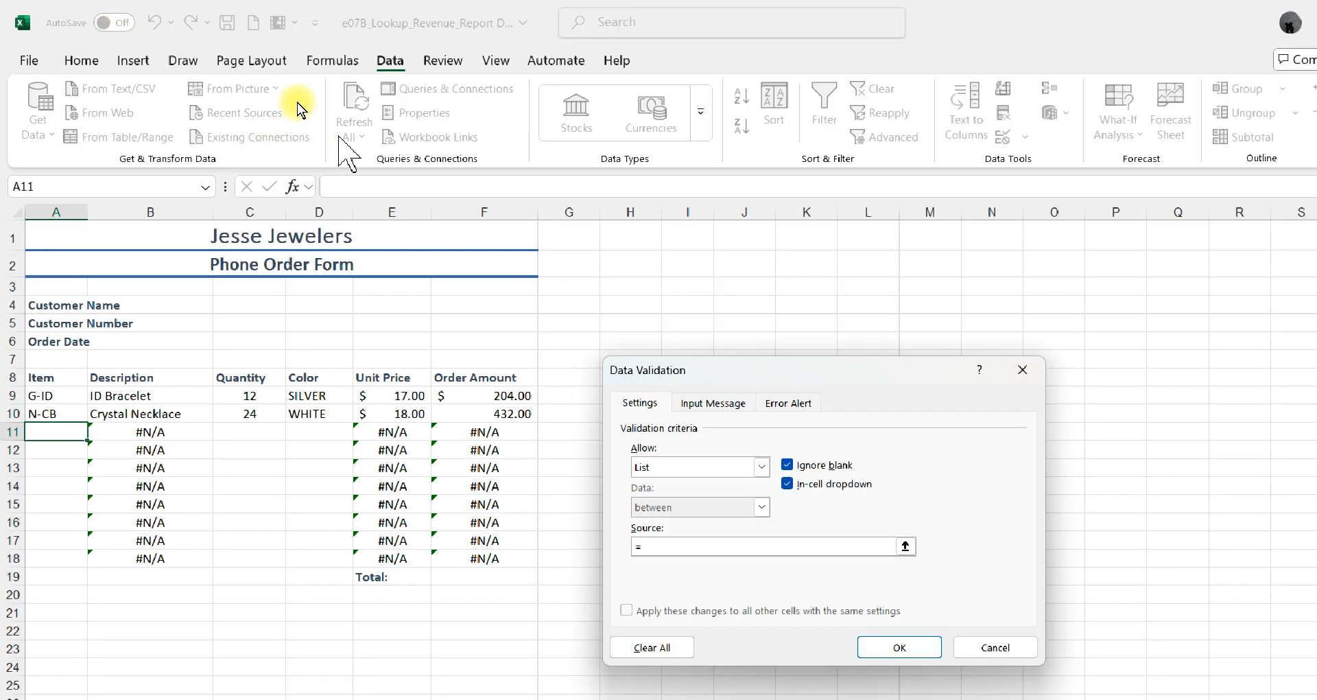
click(322, 61)
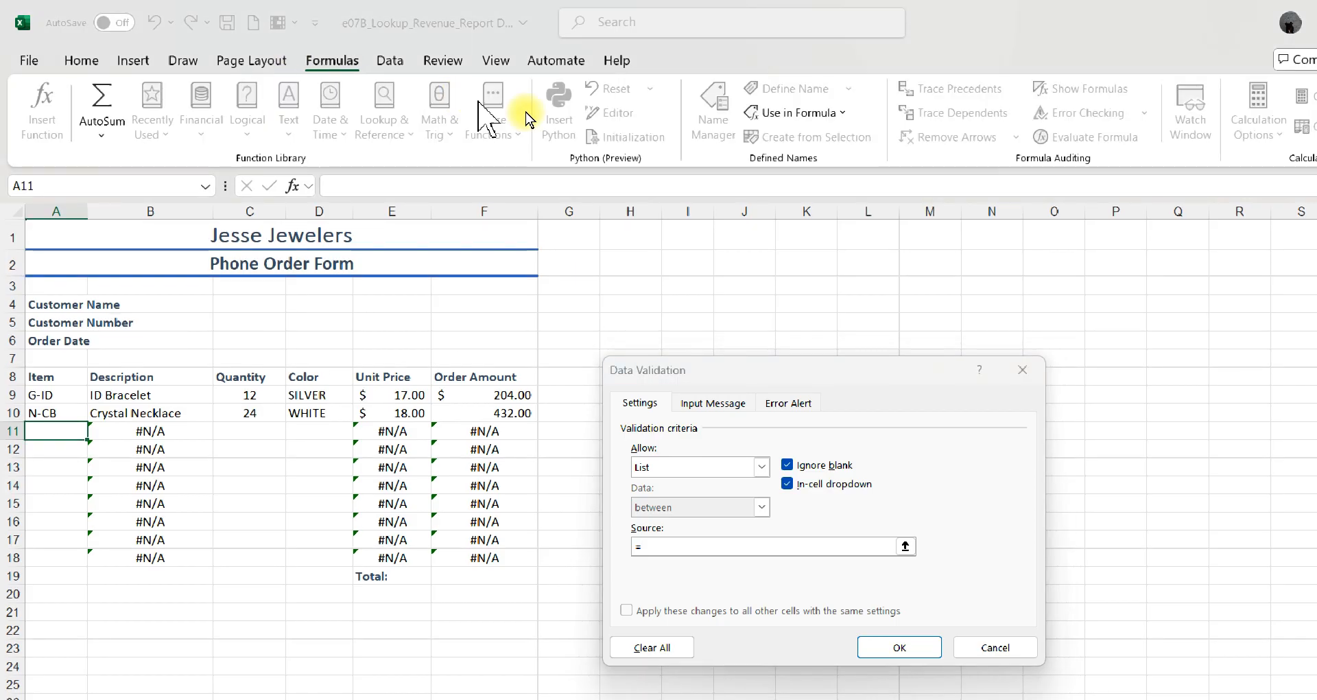
click(808, 114)
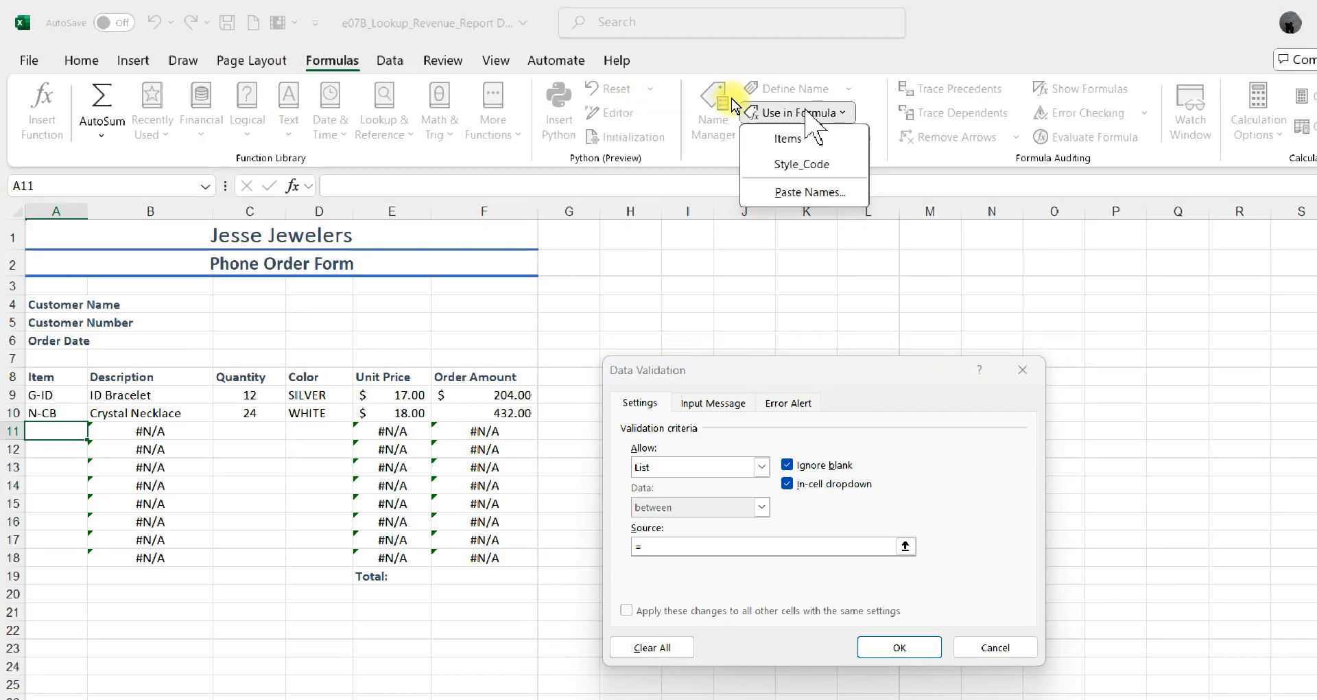
click(801, 164)
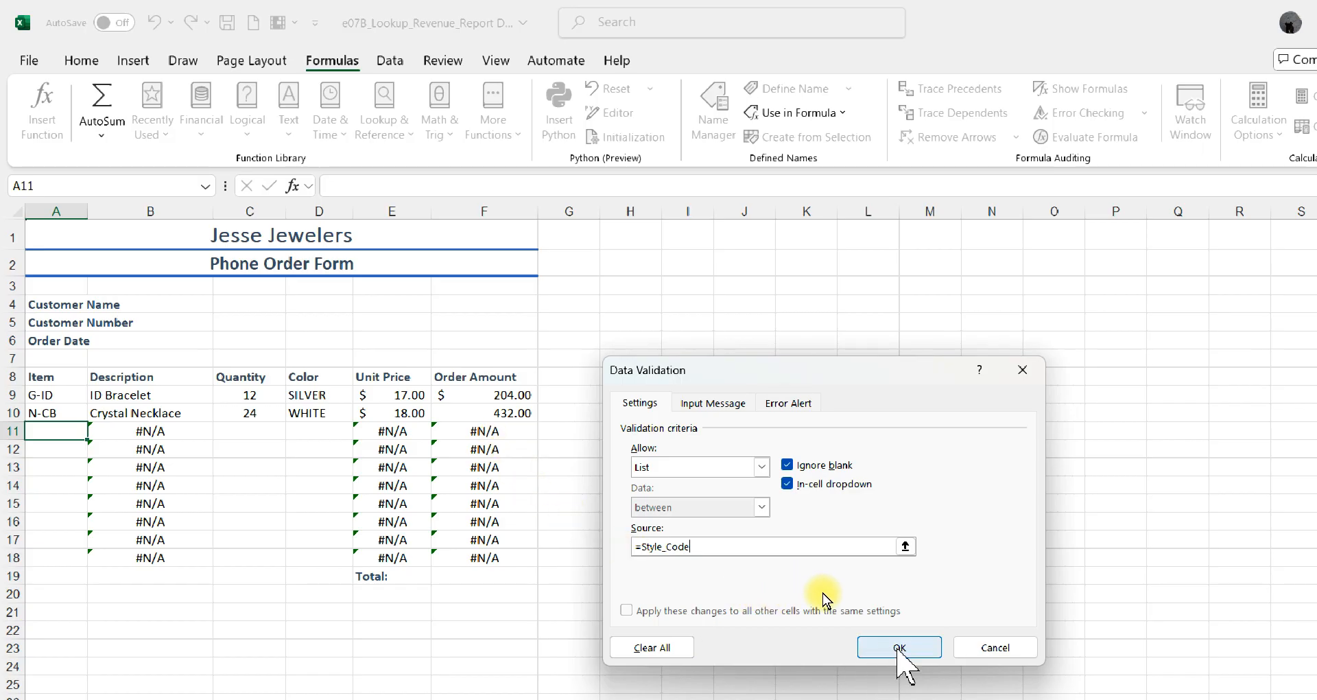
click(899, 649)
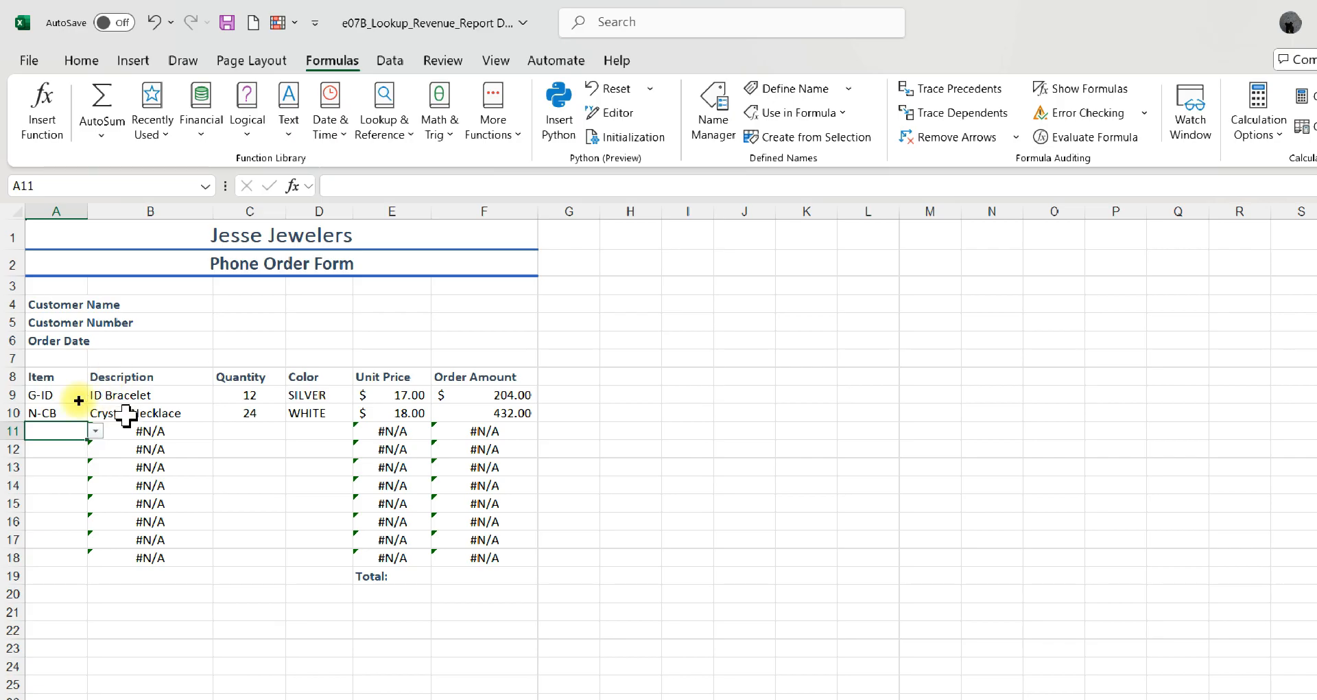
Step: Choose style code B-DB from the validation list in A11 as the third item
click(96, 431)
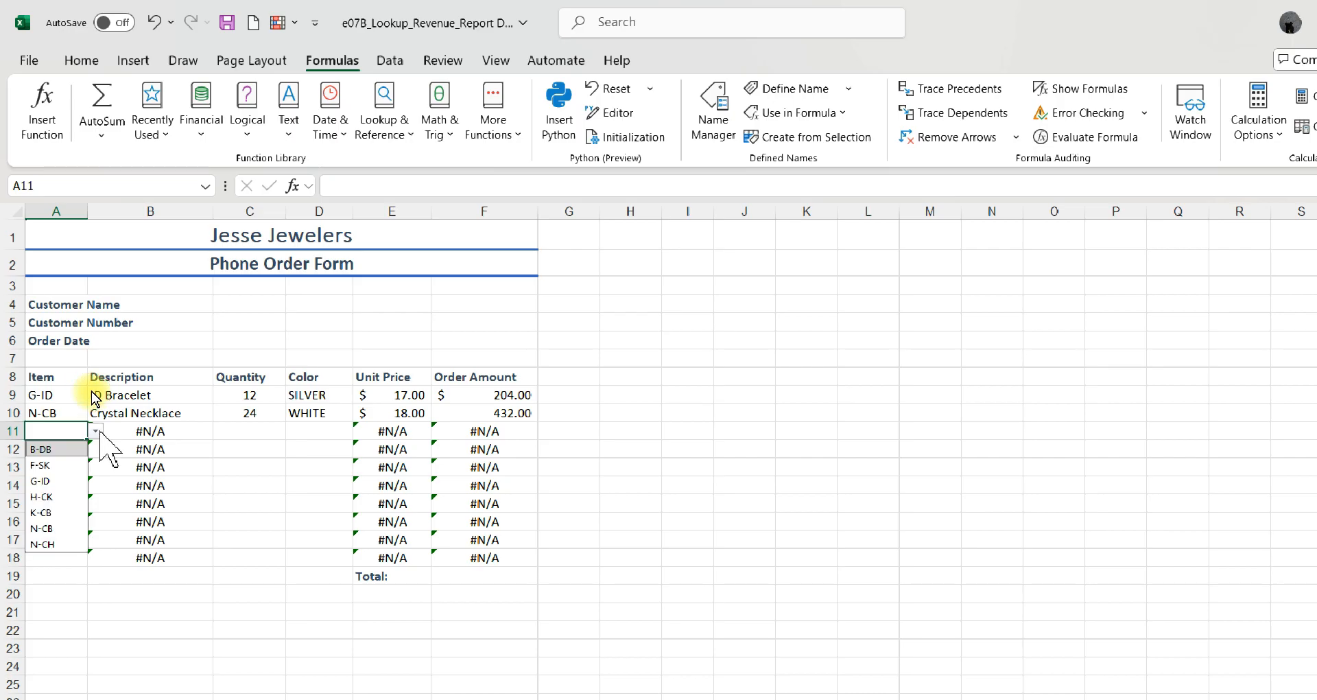
click(96, 431)
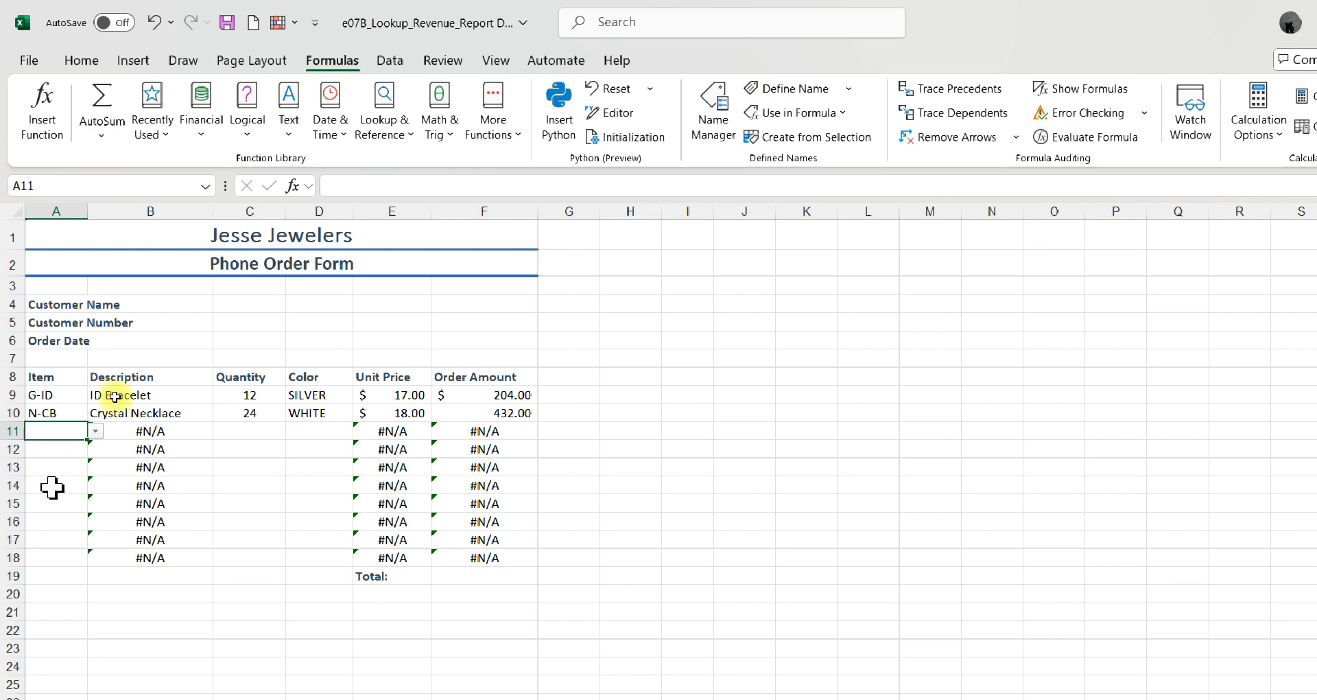
click(97, 430)
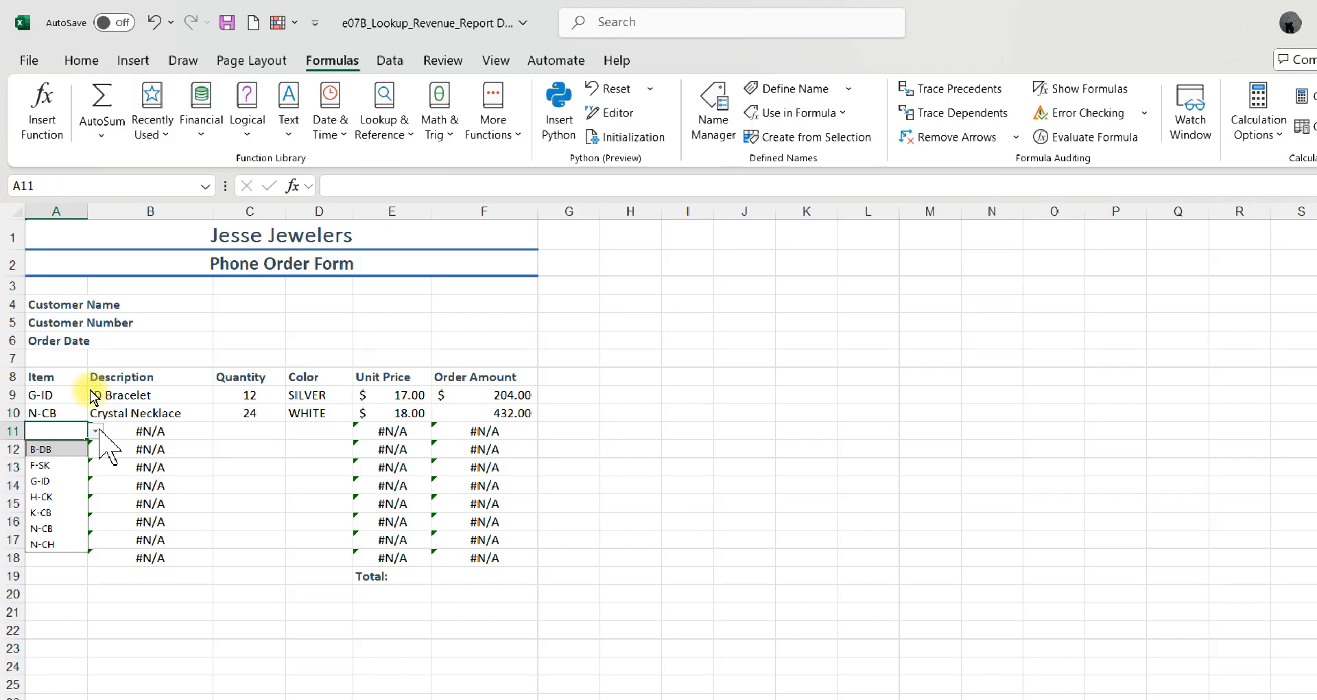
click(71, 450)
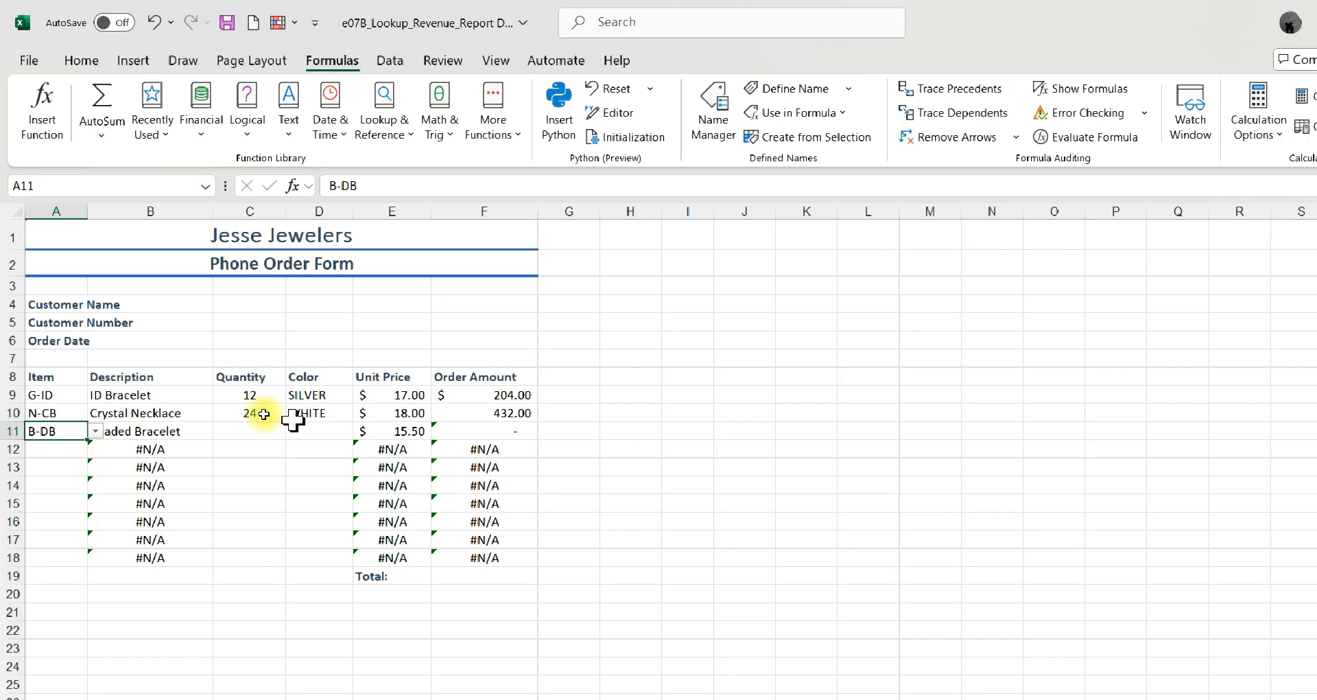
Step: Enter a quantity of 24 and the color Multi for the B-DB item in row 11
click(240, 432)
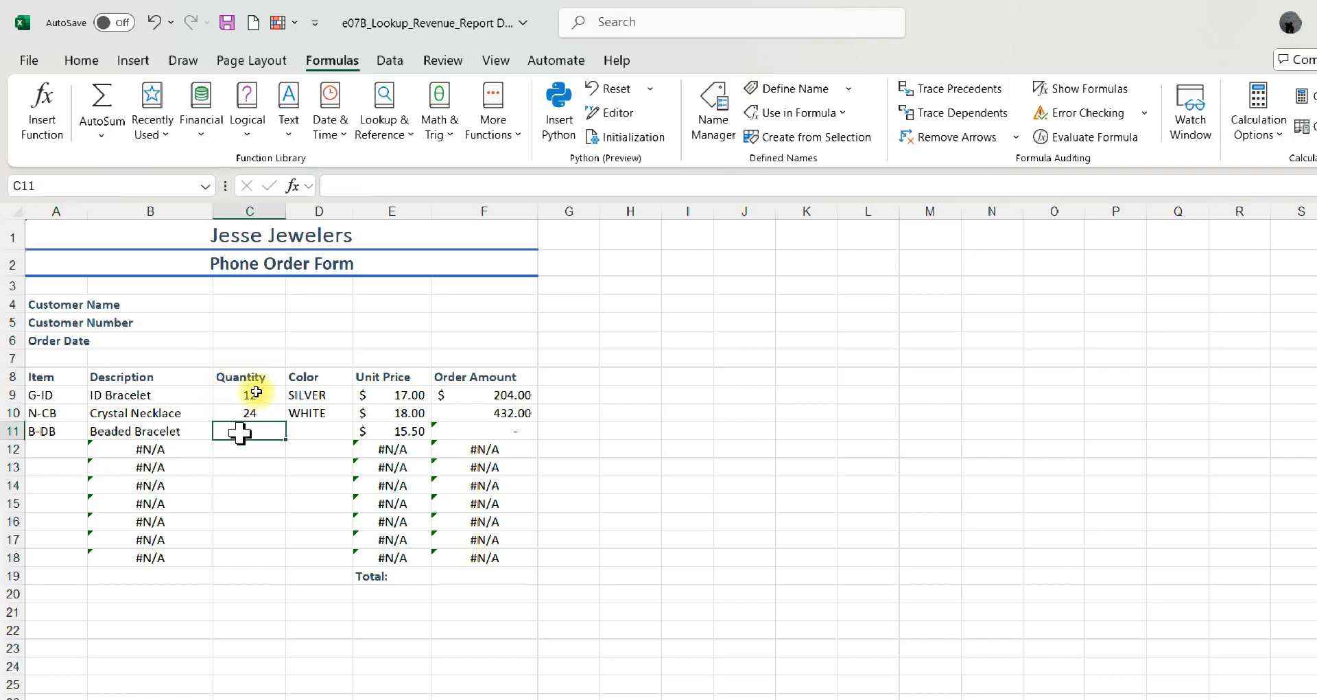
click(323, 429)
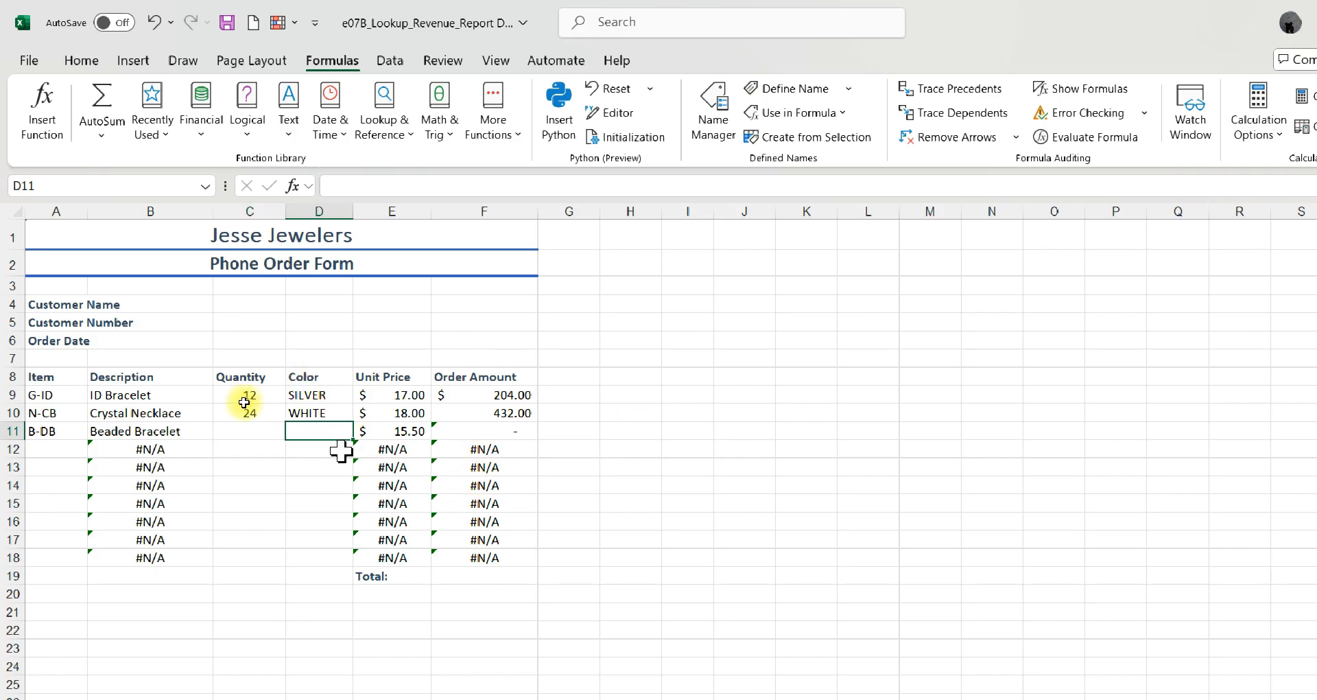
click(225, 432)
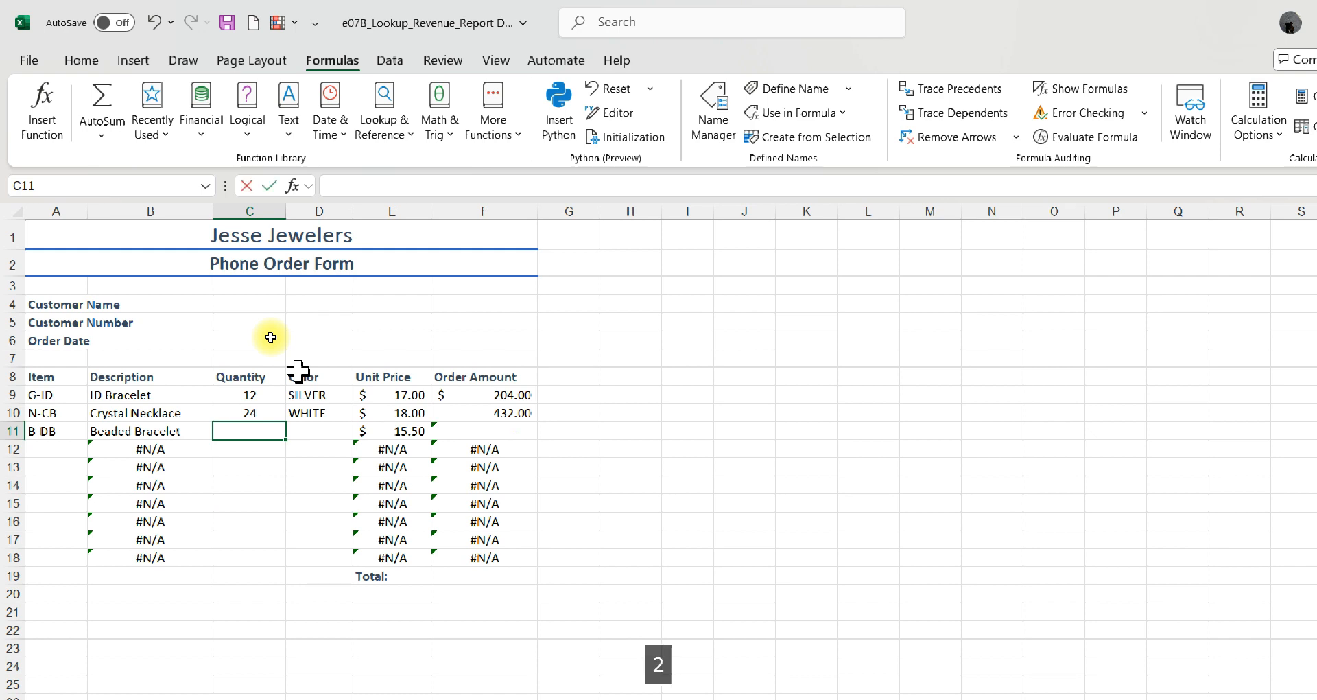
text(24)
key(Tab)
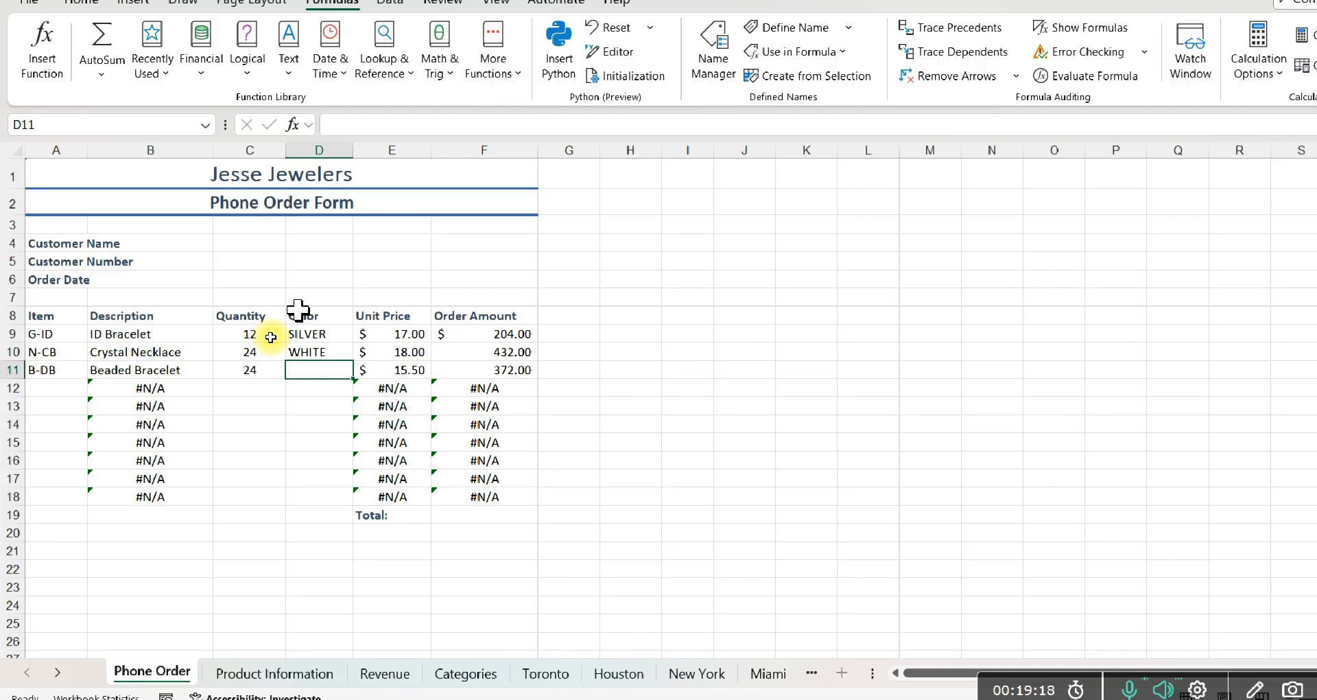
text(m)
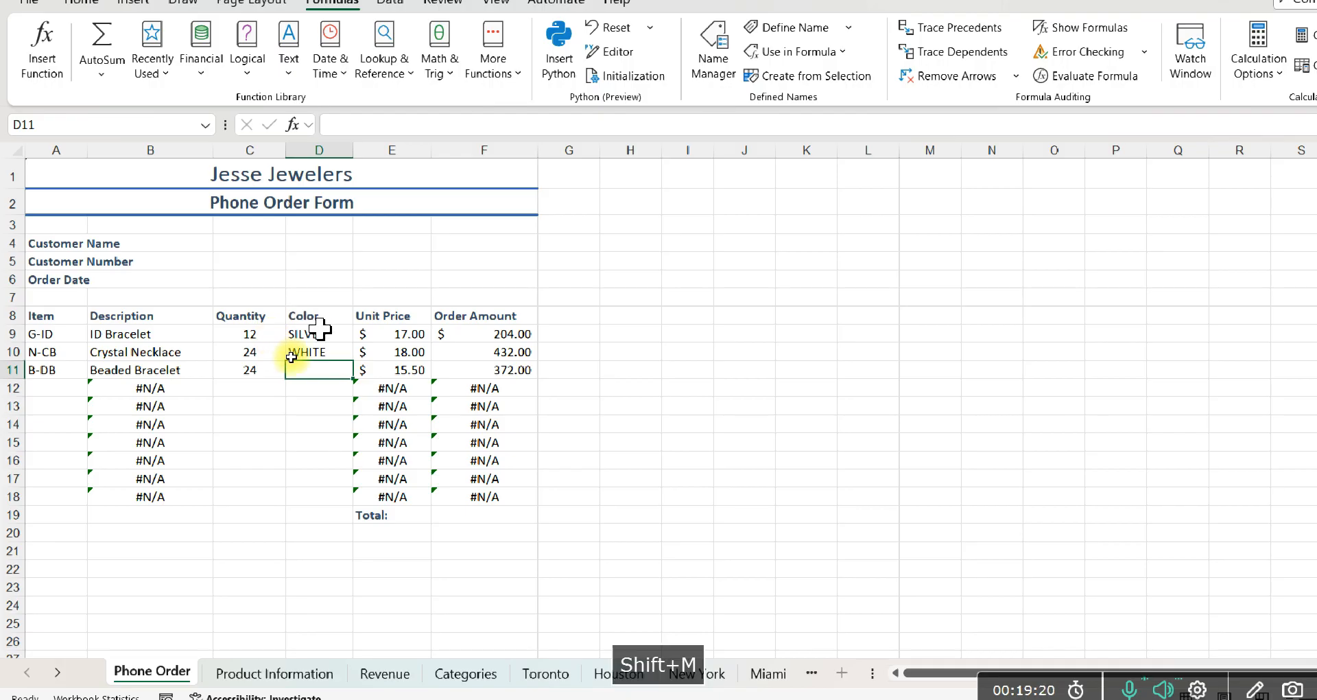
text(ULTI)
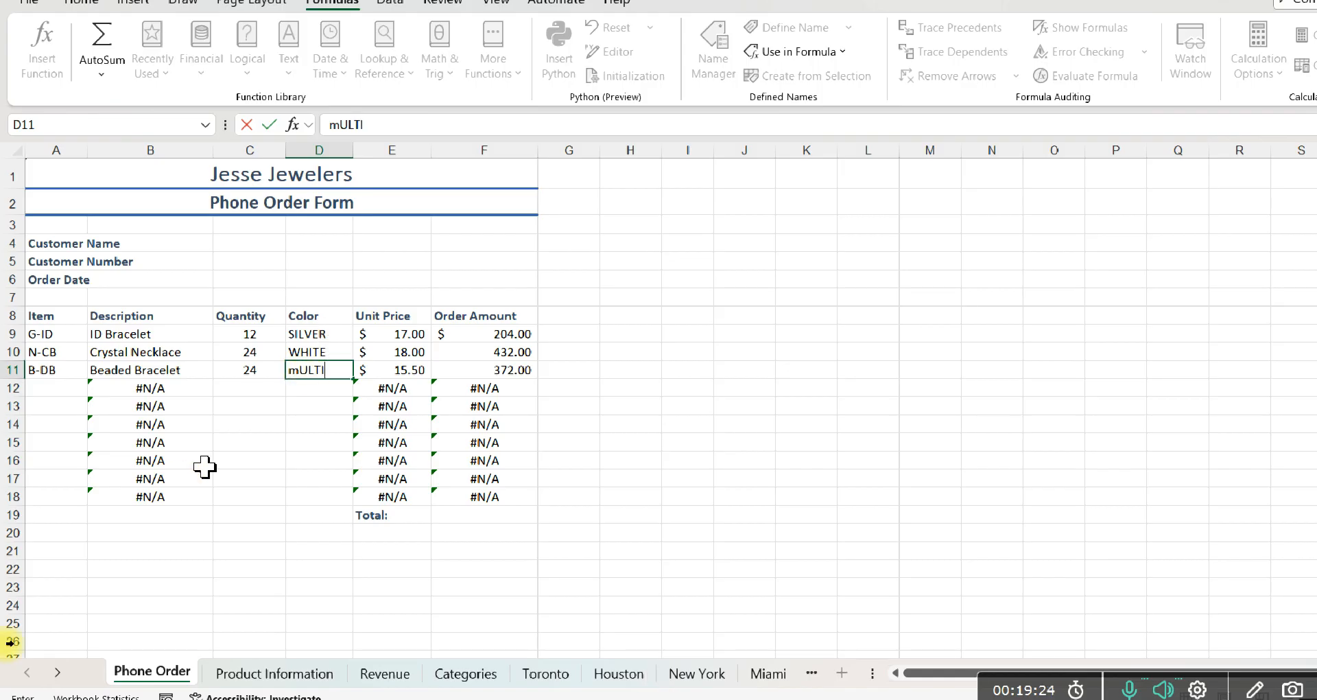
key(Caps_Lock)
key(Tab)
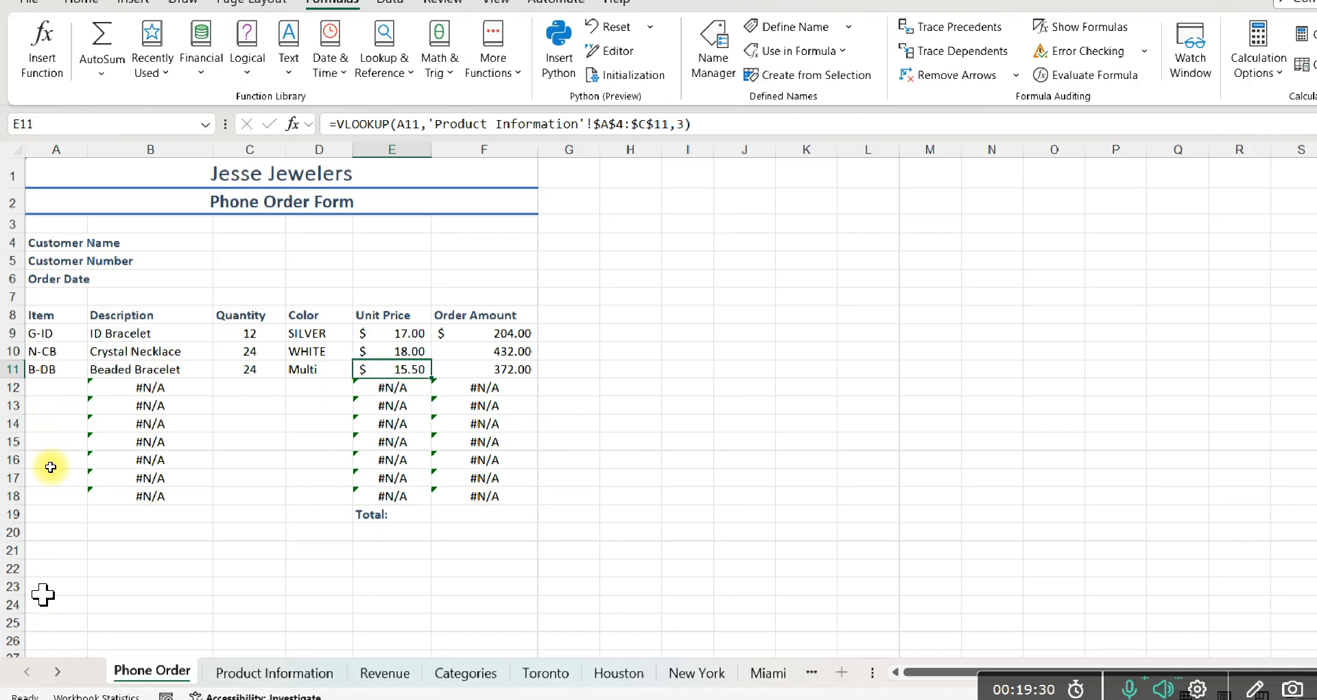
Step: Compare the item cells A9 and A11, and fill the B-DB item cell from A11 down through A18
click(55, 333)
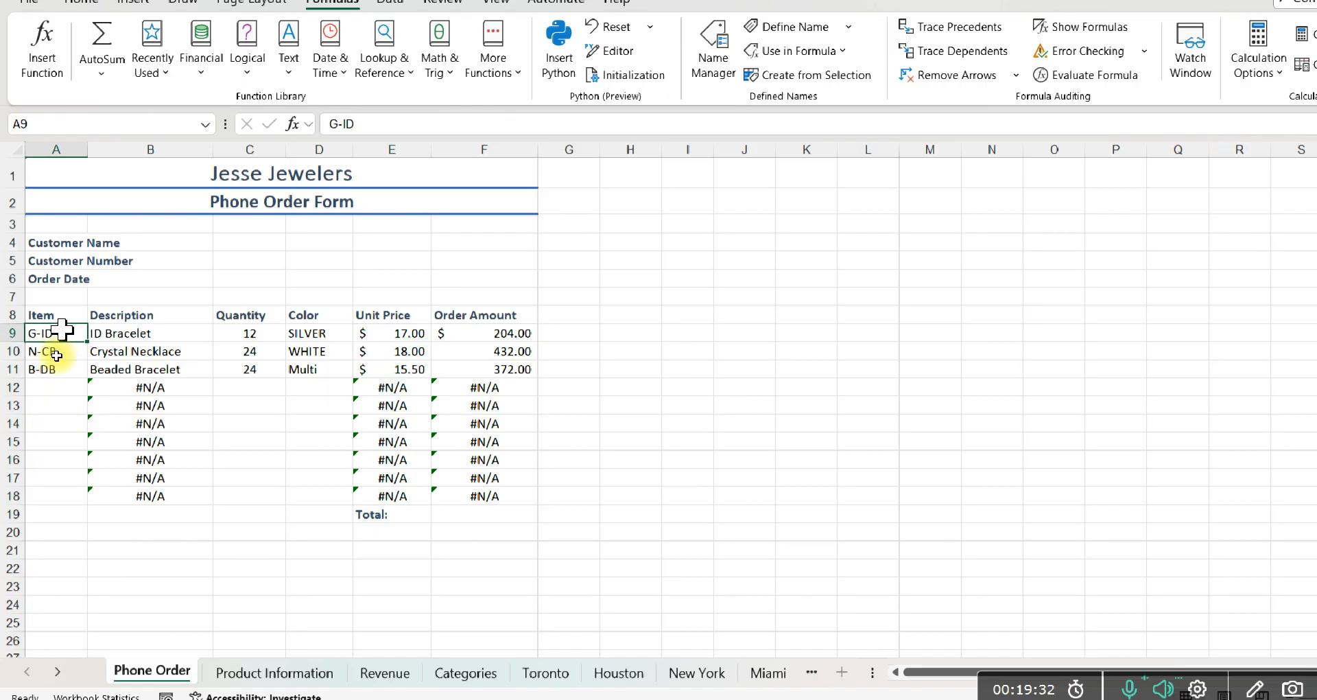
click(65, 369)
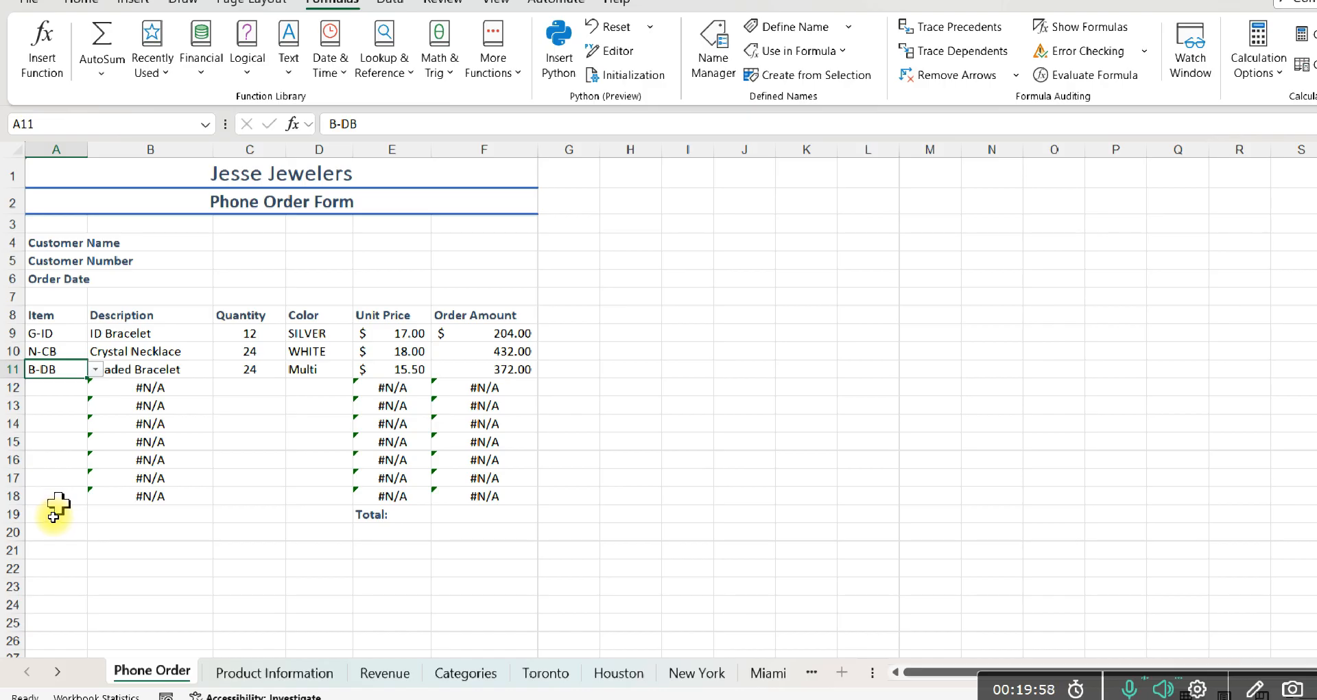
key(Return)
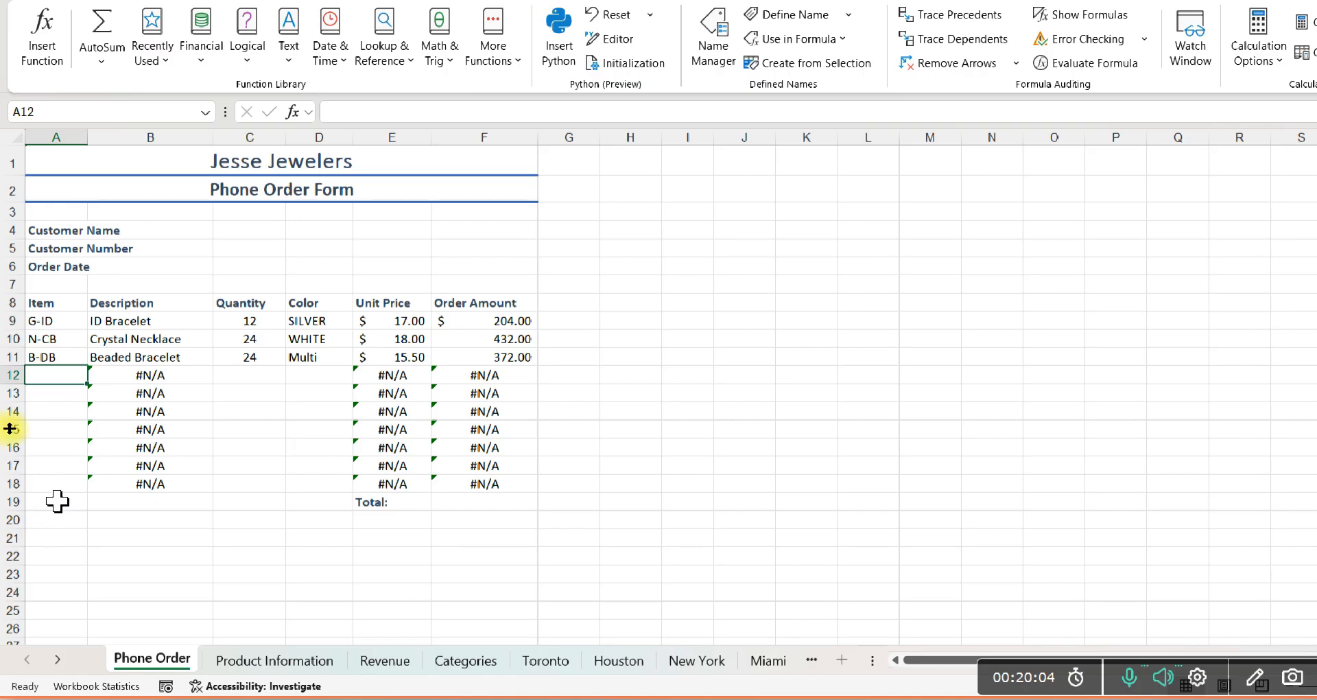
click(56, 357)
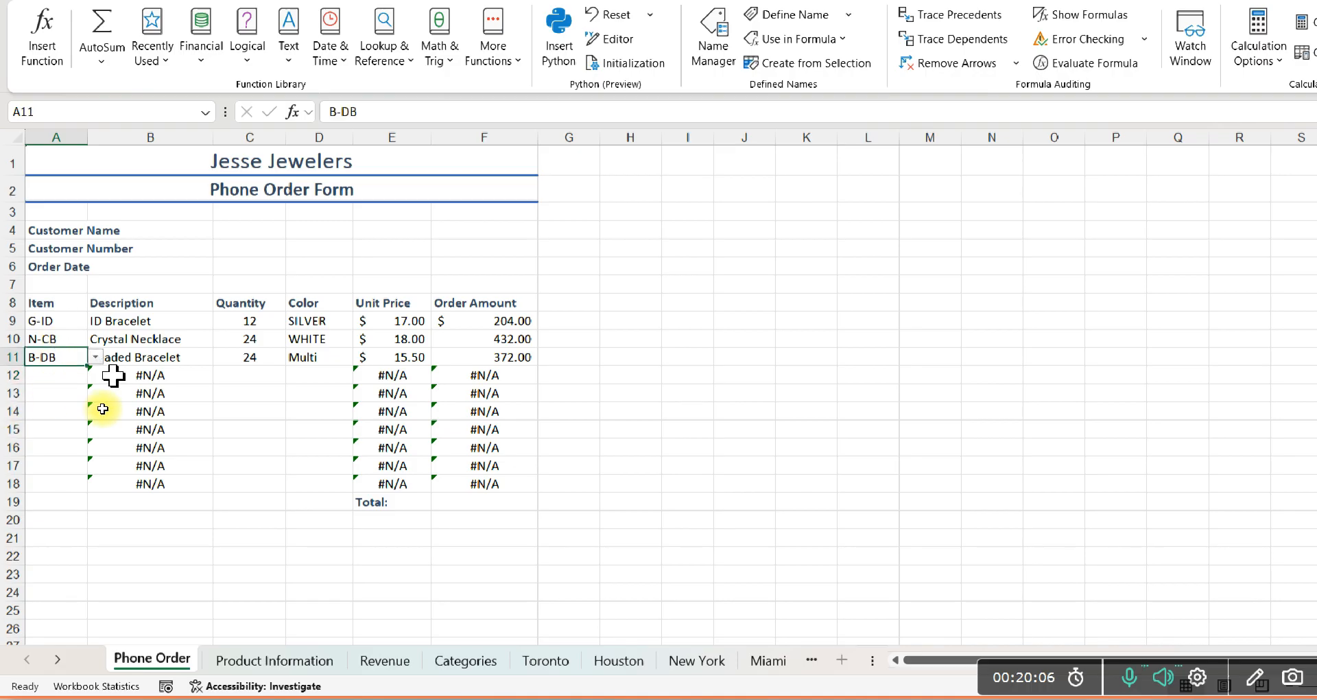
drag(88, 371, 81, 504)
drag(80, 494, 62, 467)
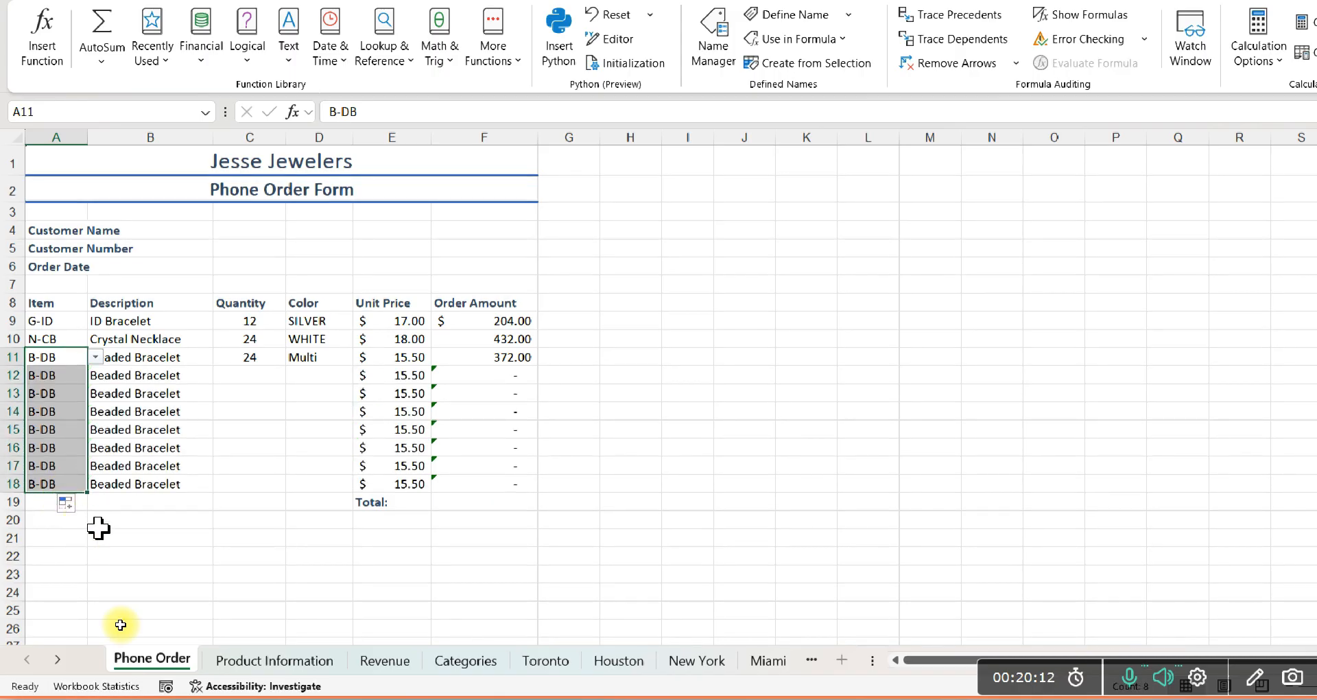
Step: Undo the item fill and the color, quantity and item code entries in row 11, leaving A11's validation rule in place
key(ctrl+z)
key(ctrl+z)
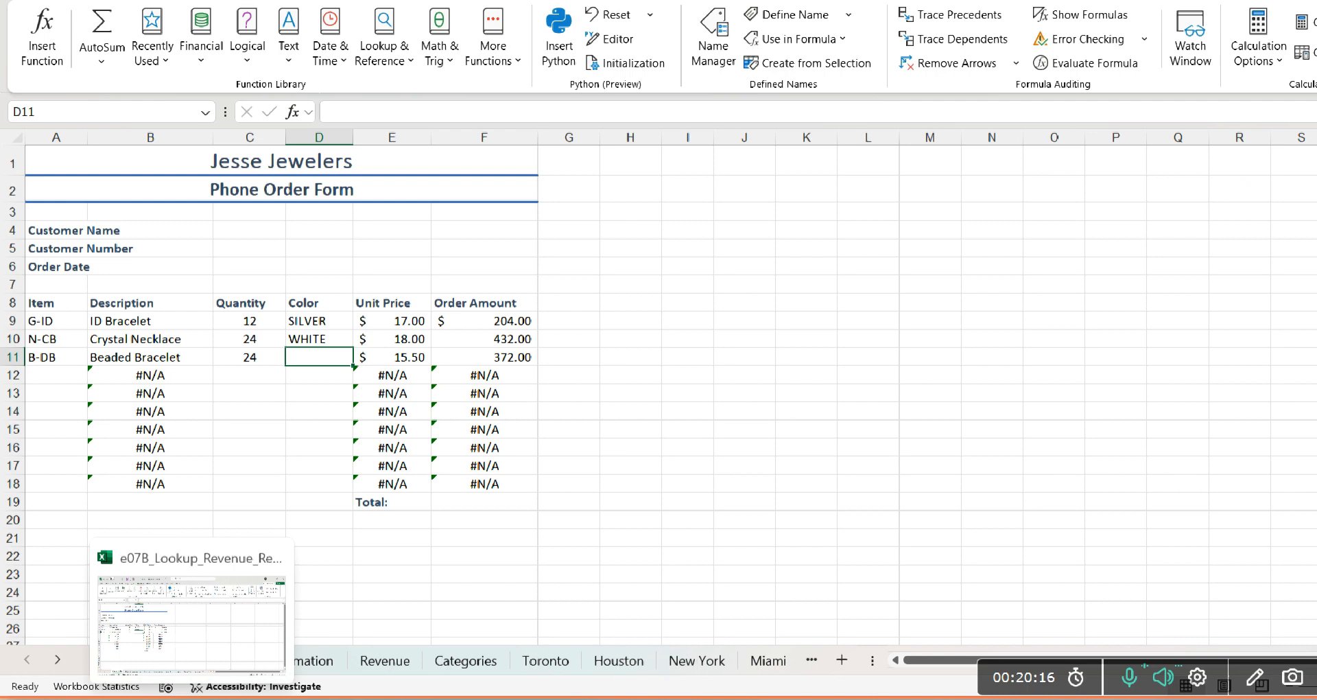
key(ctrl+z)
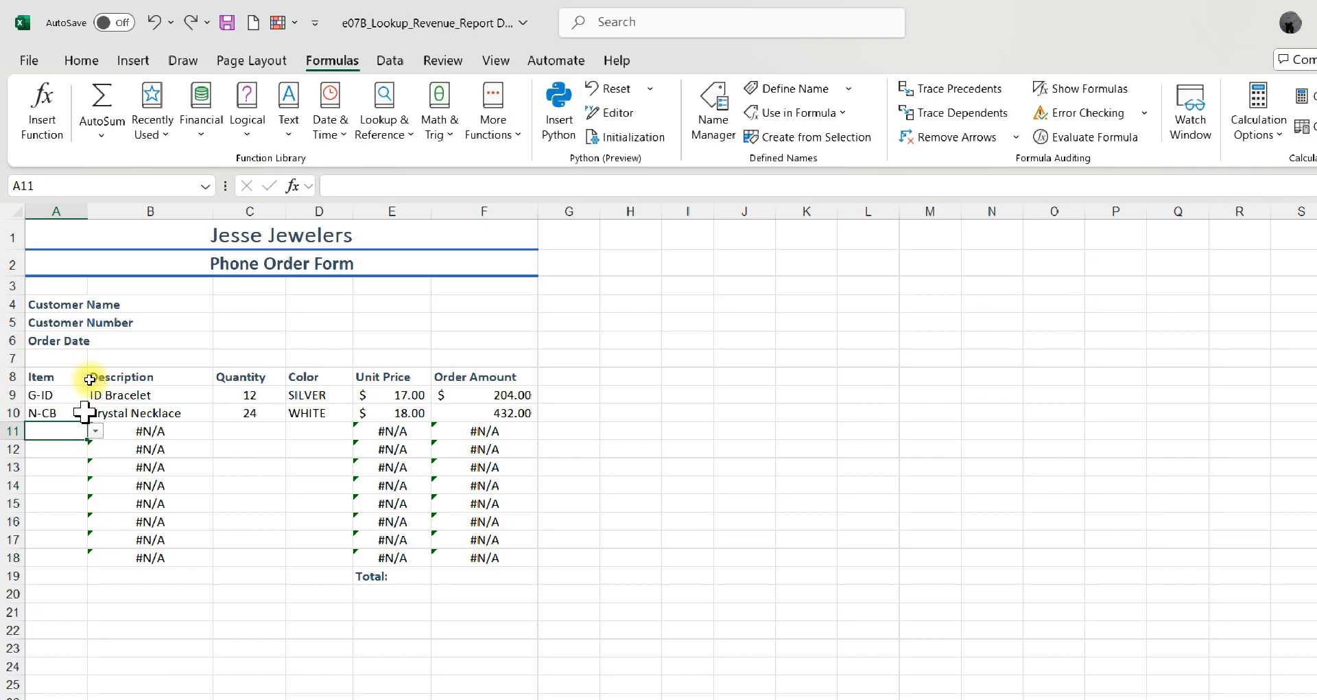
Step: Copy the empty validated item cell A11 into A12:A18 so each carries the style code validation list
key(ctrl+c)
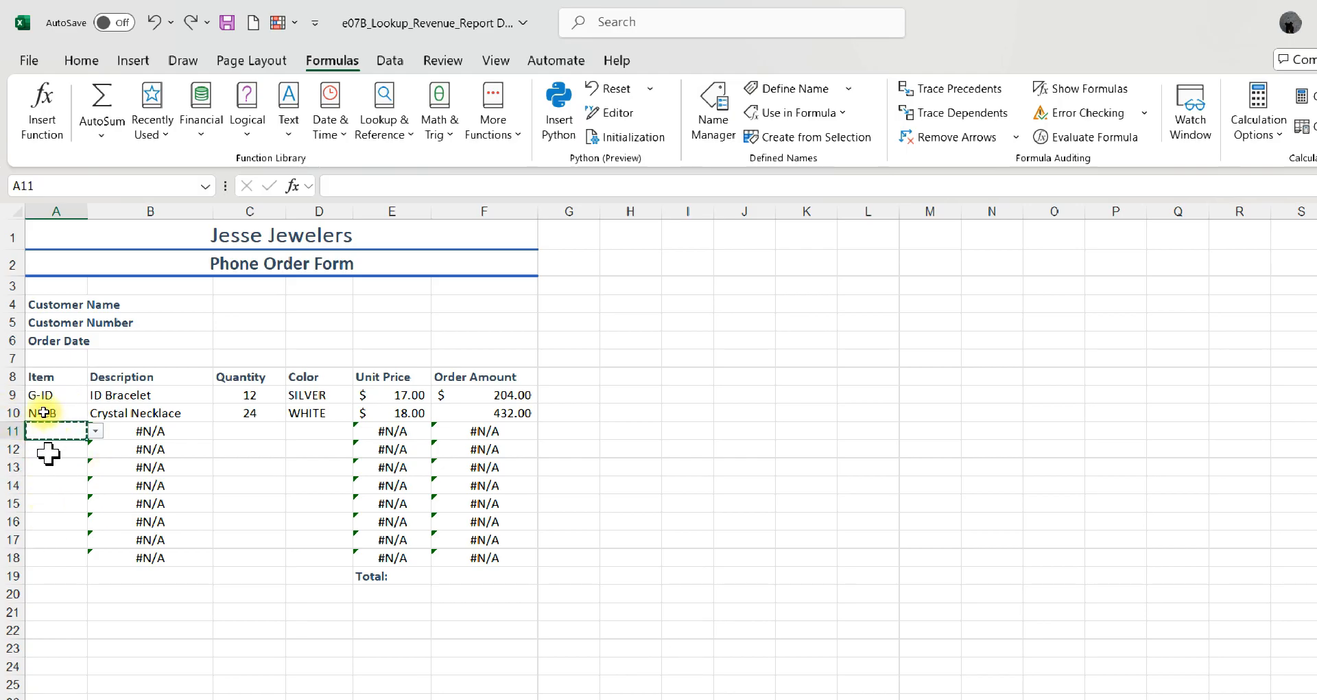
drag(48, 453, 38, 560)
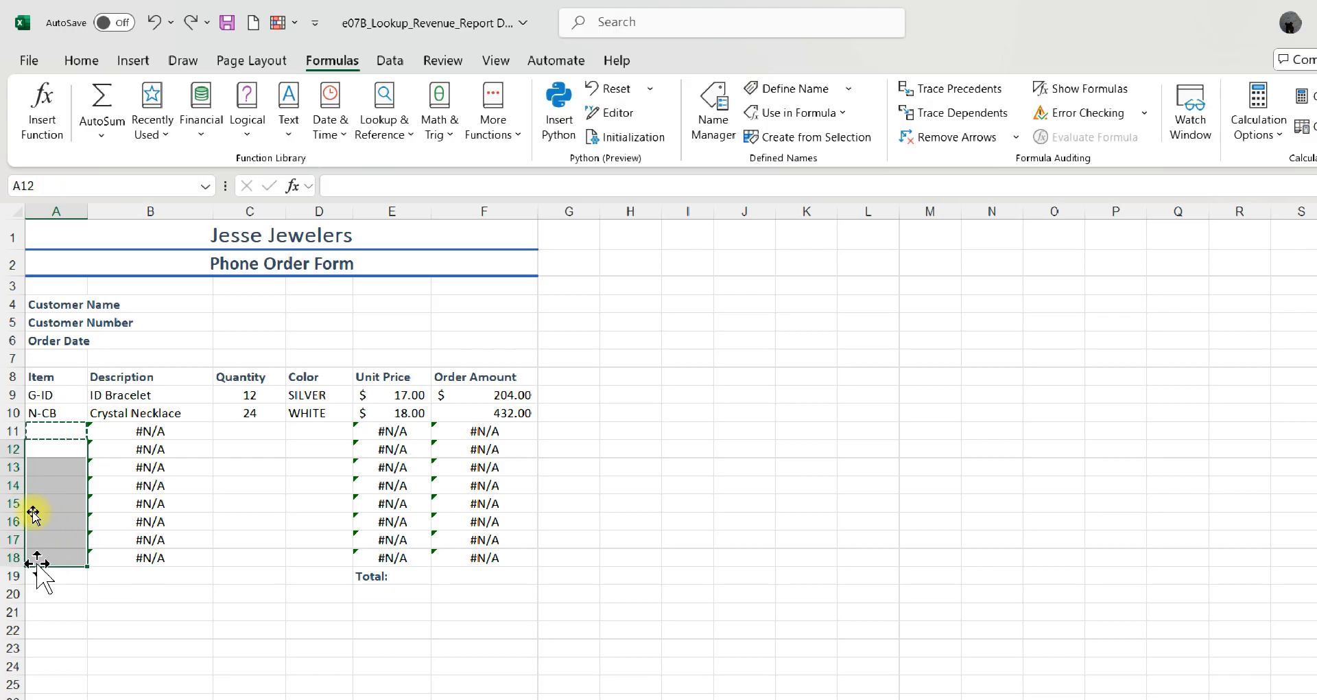
key(ctrl+v)
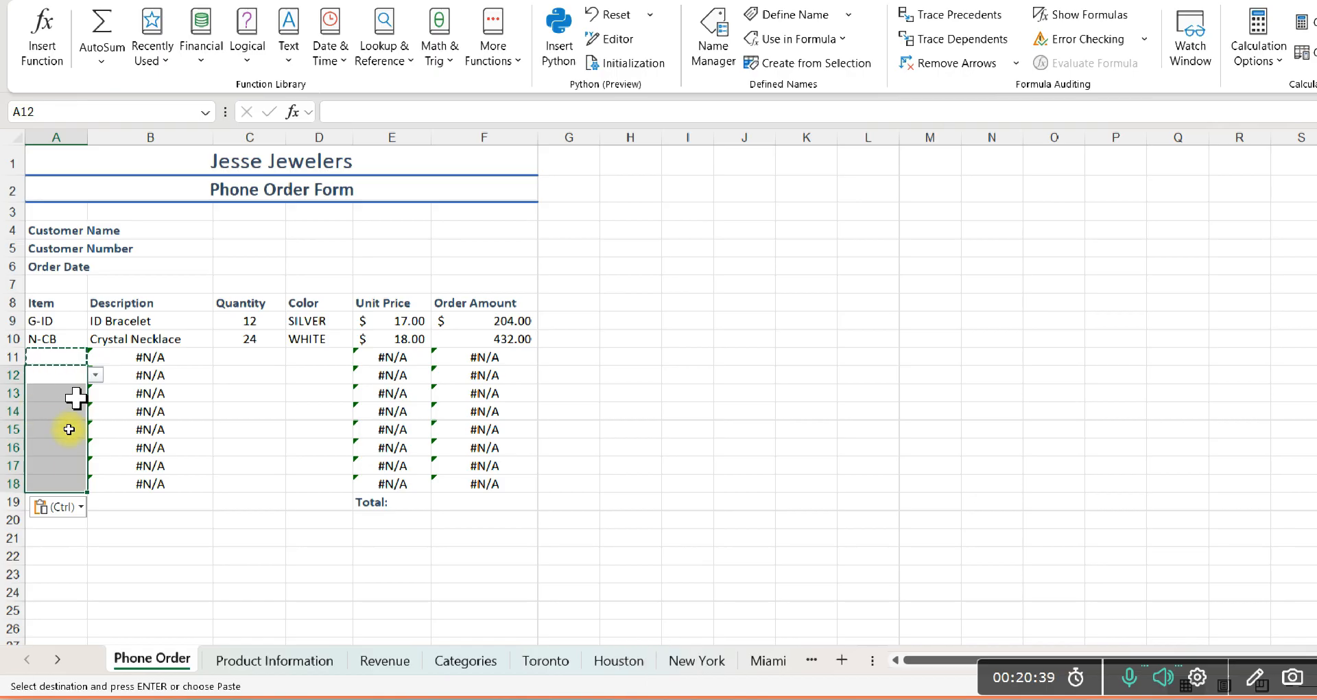
click(42, 397)
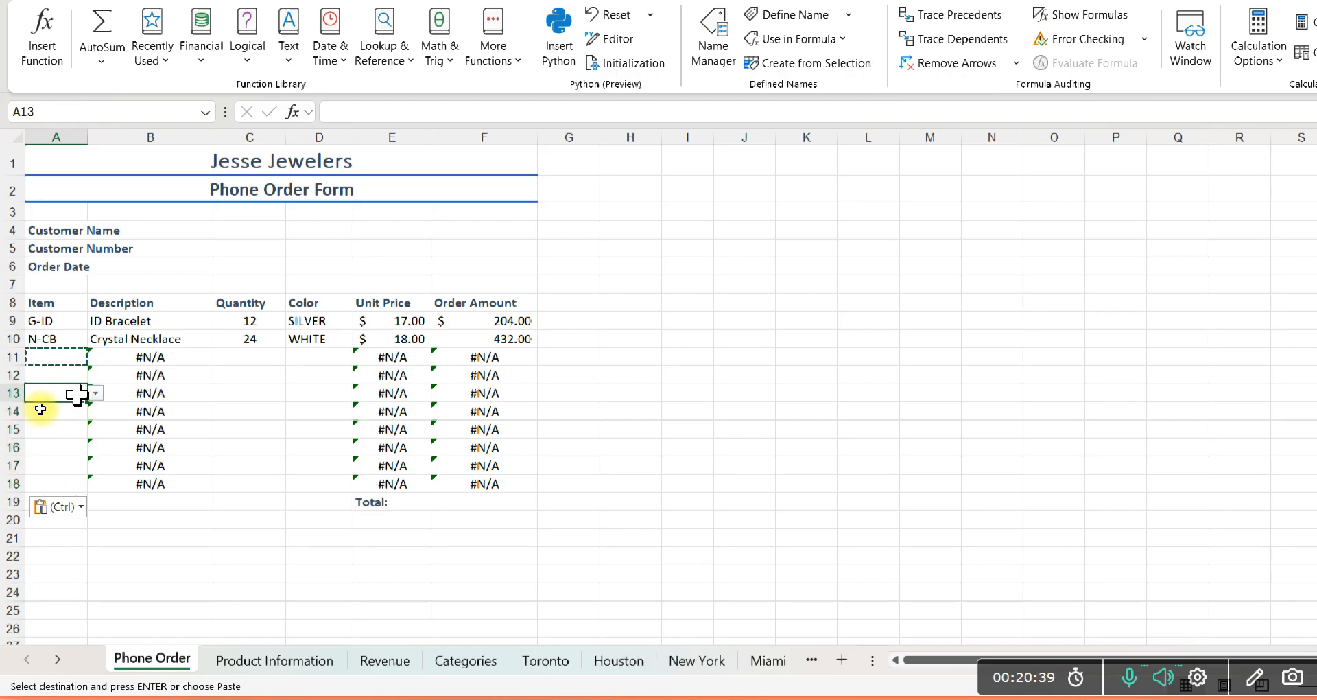
click(66, 432)
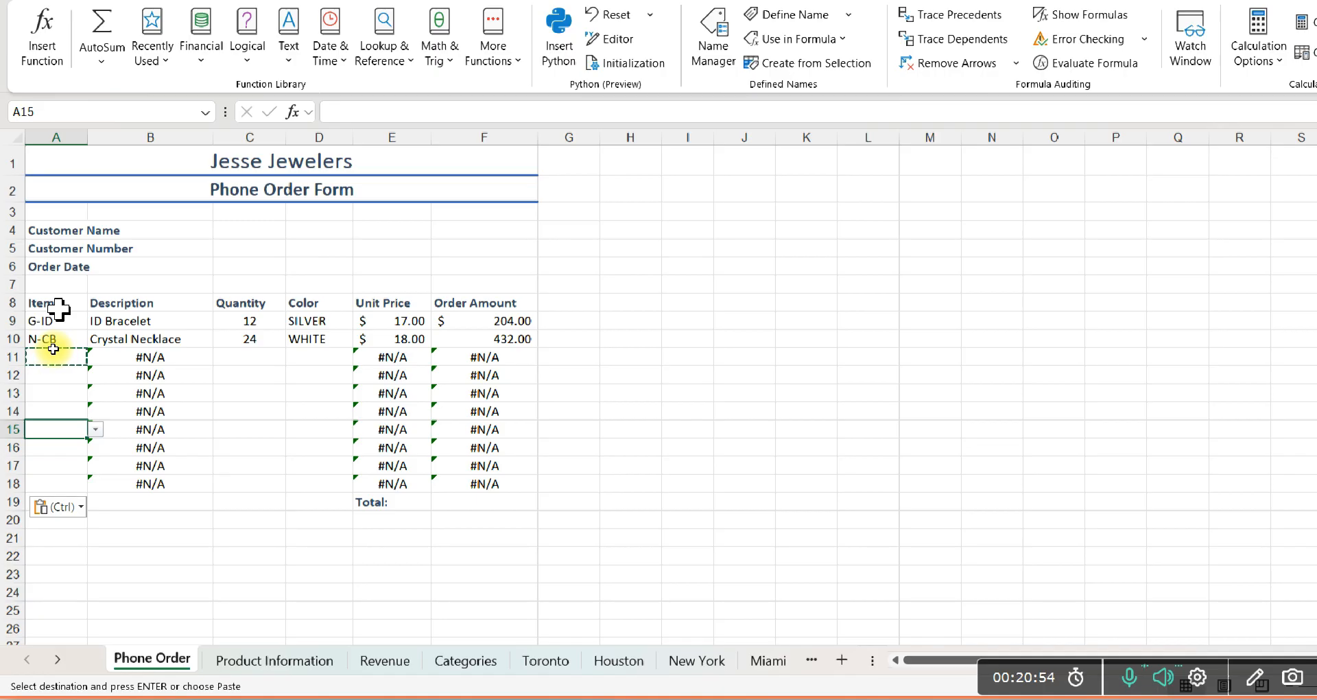
Step: Choose style code B-DB from the validation list in A11 as the third item
click(59, 358)
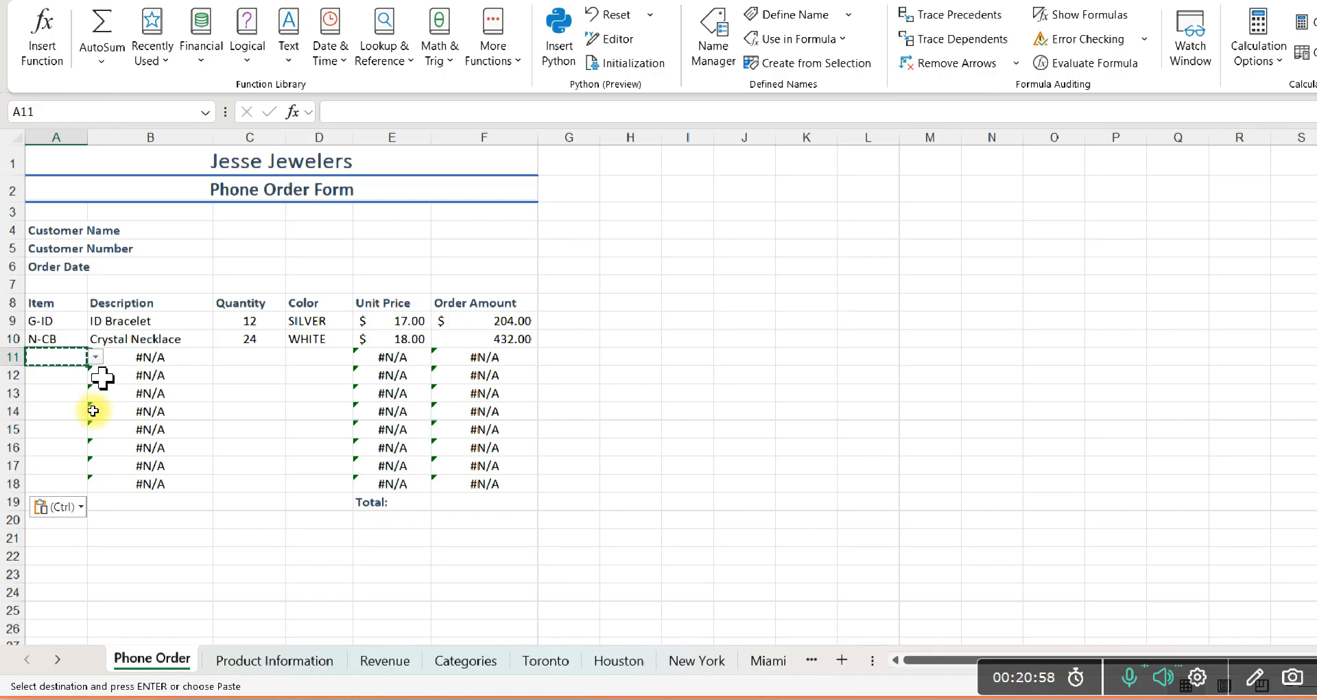
click(127, 391)
click(70, 371)
click(71, 354)
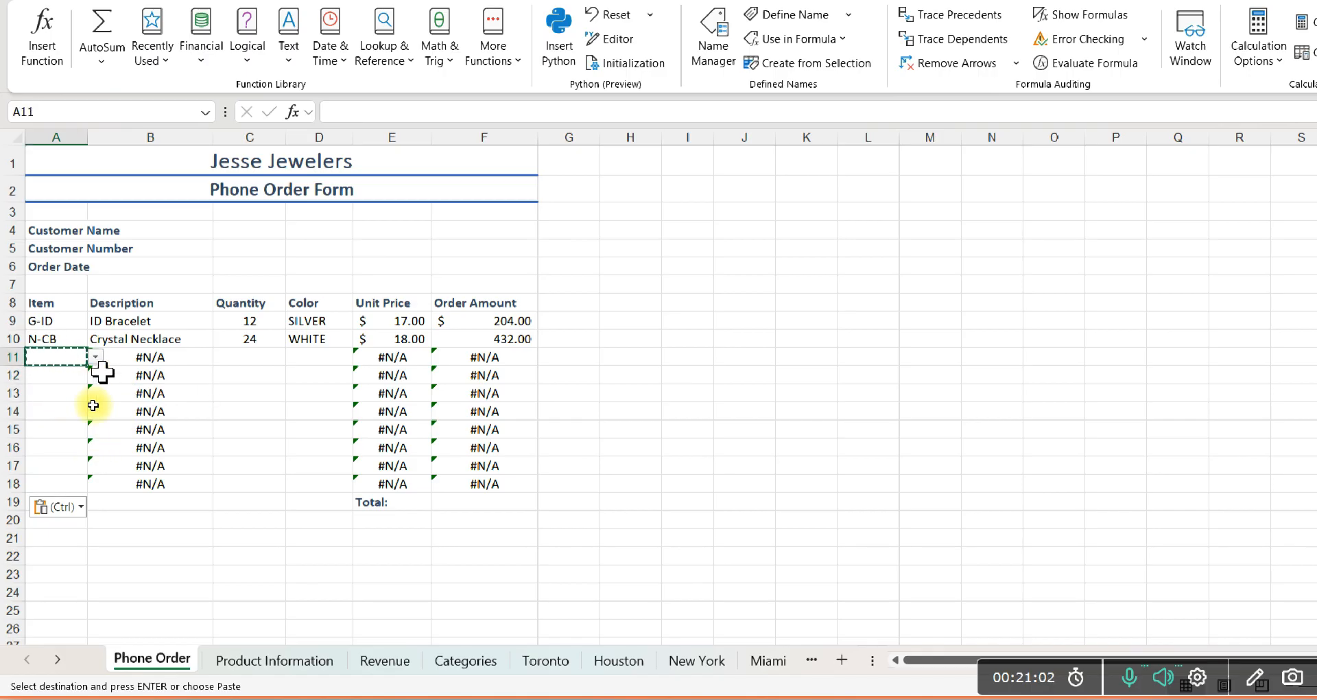
click(95, 357)
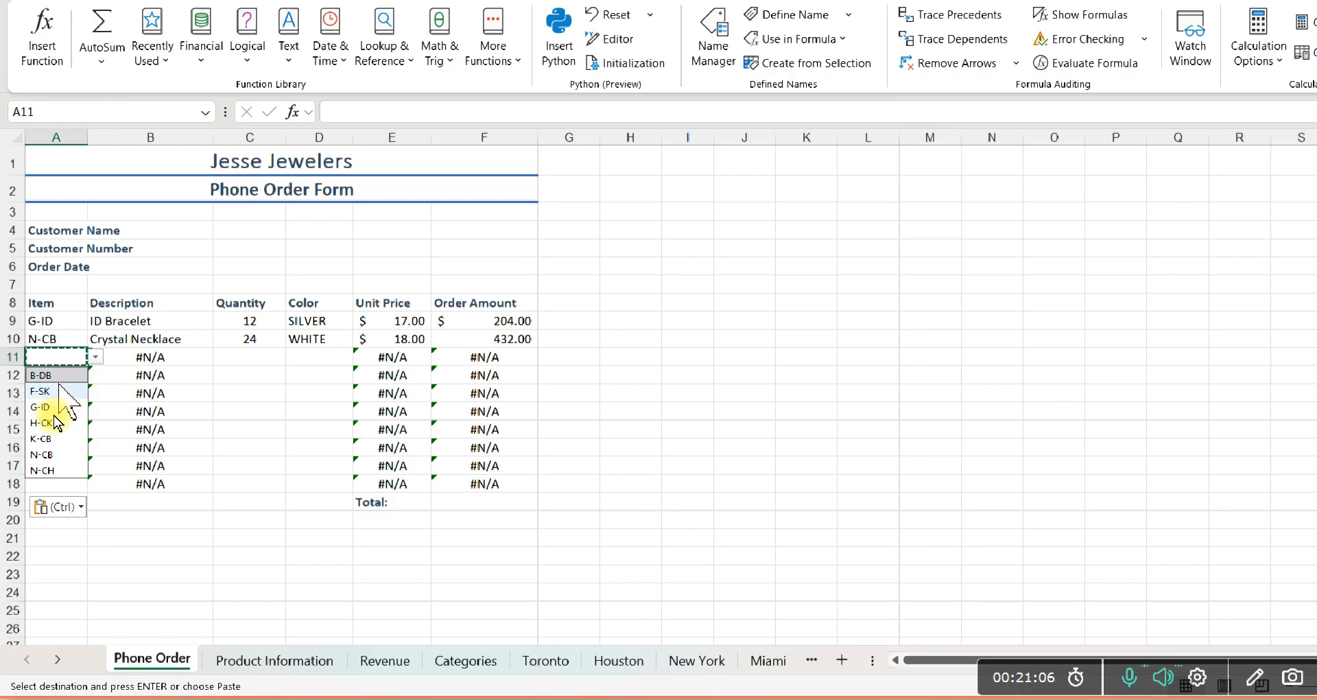
click(55, 376)
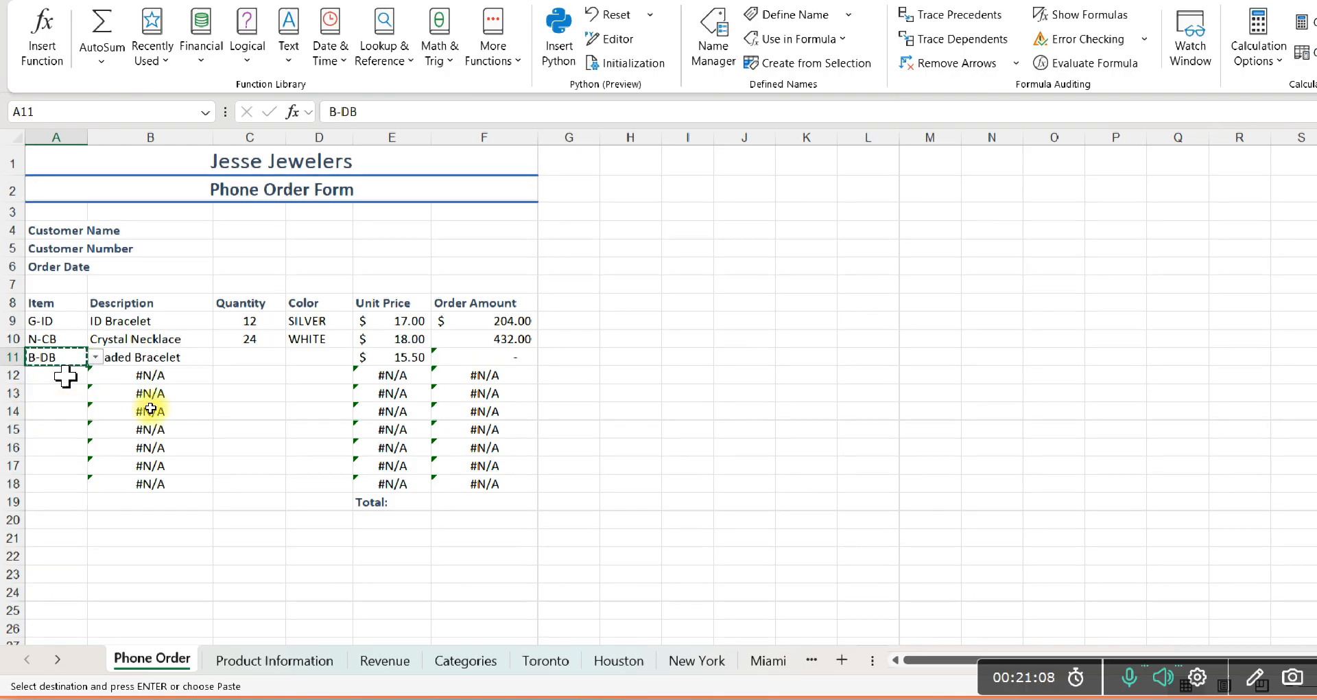
Step: Enter a quantity of 24 and the color MULTI for the Beaded Bracelet in row 11
click(239, 351)
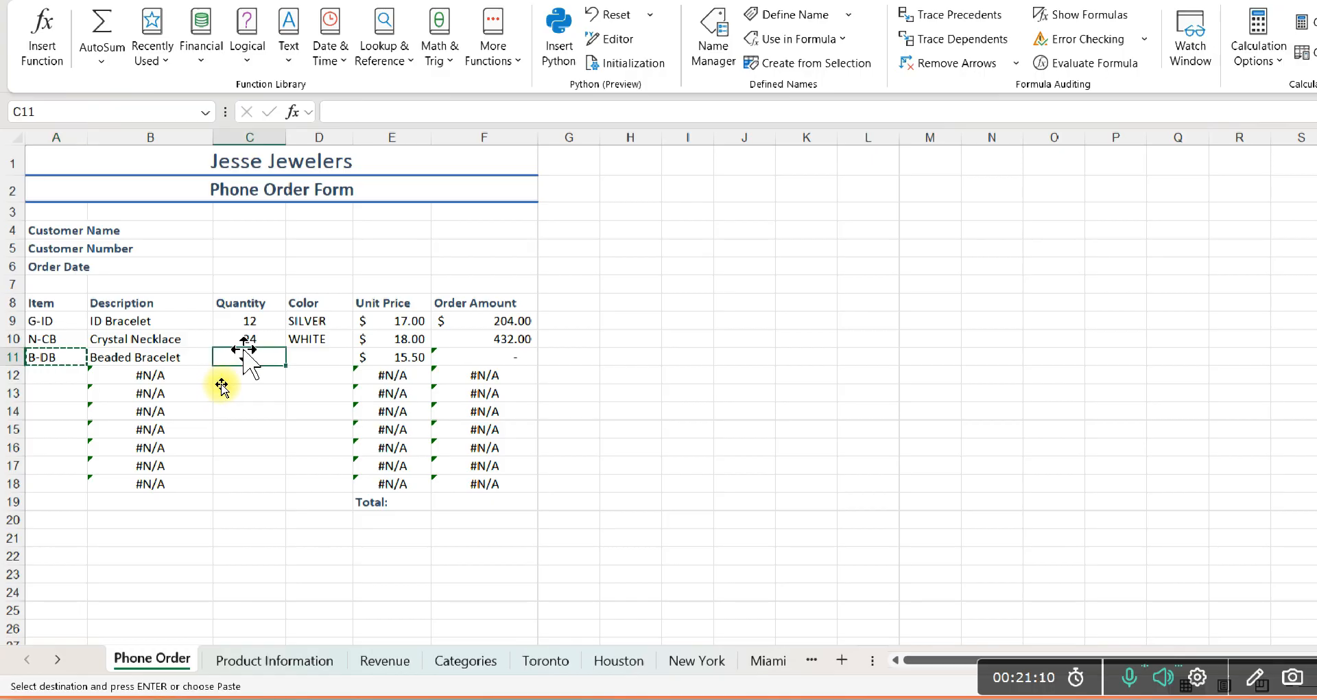
text(24)
key(Tab)
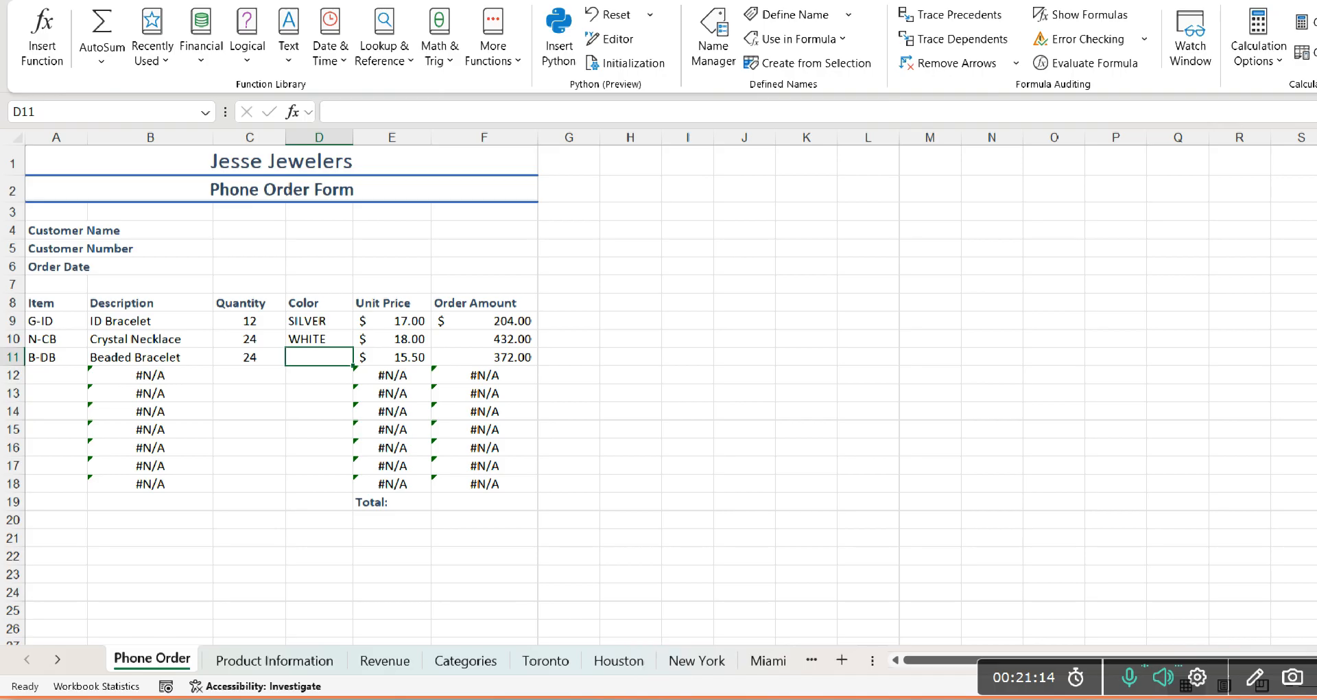
key(Caps_Lock)
text(MUL)
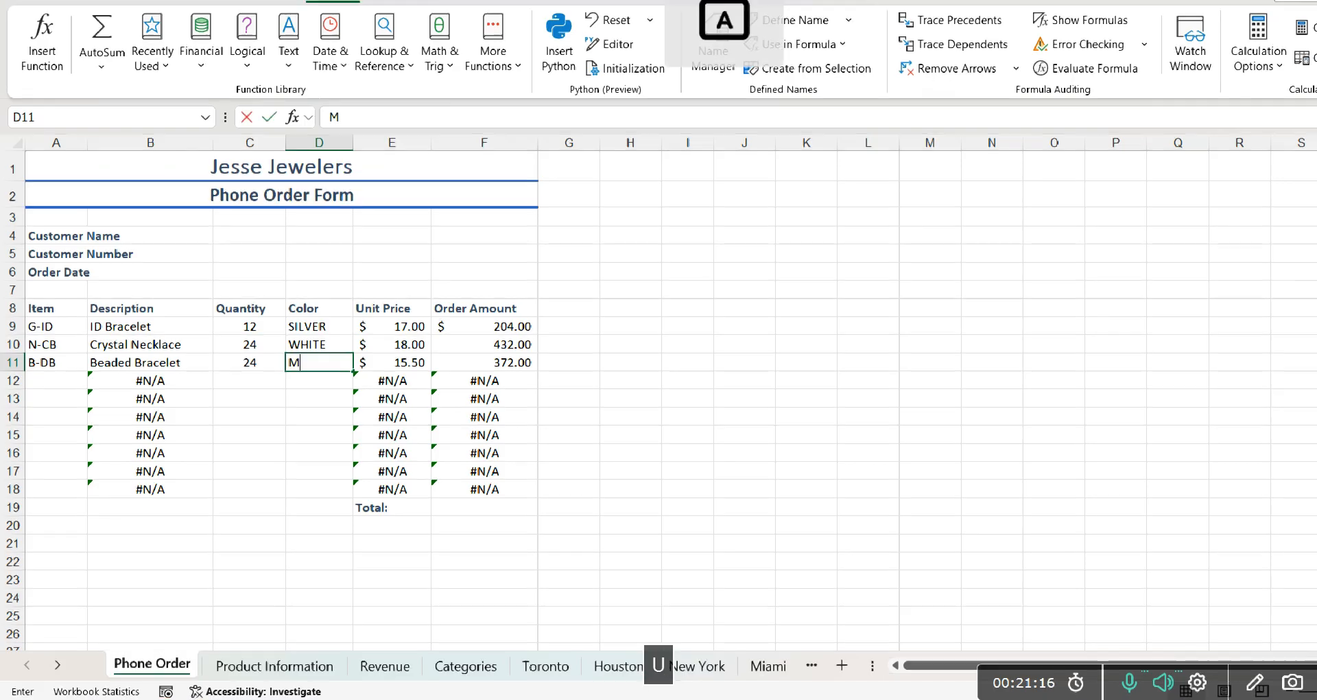
text(TI)
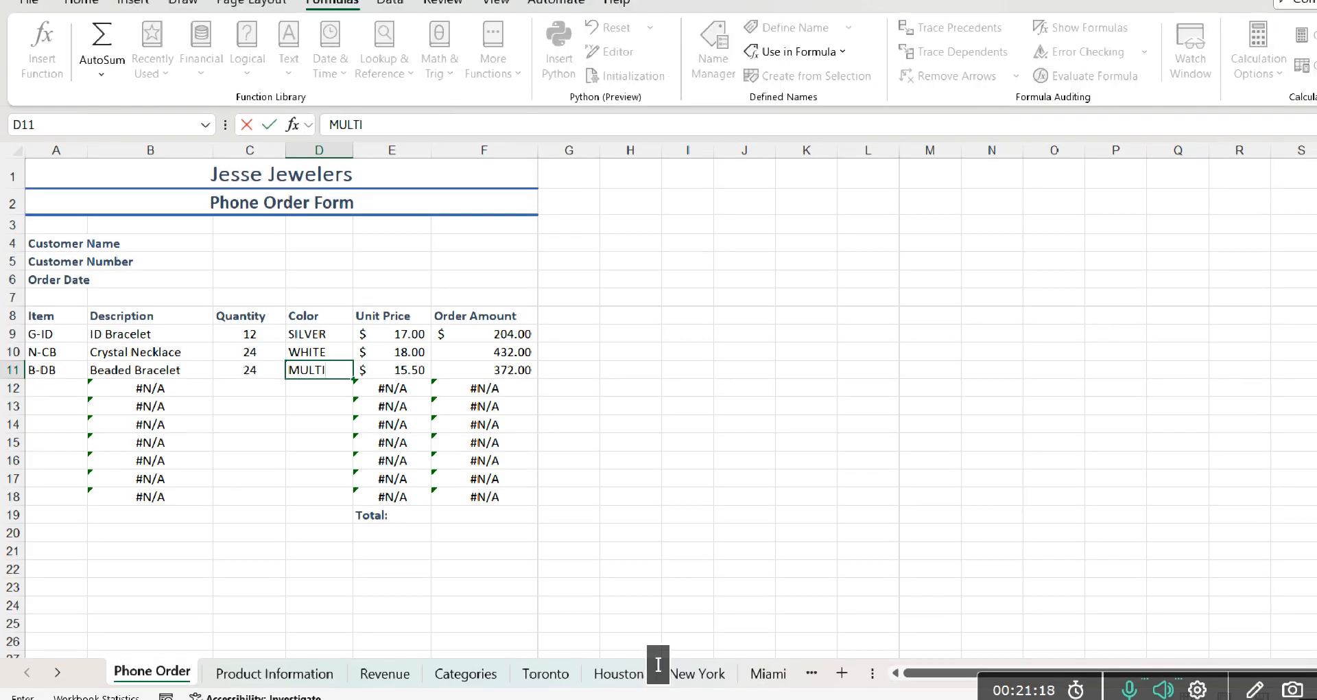
key(Return)
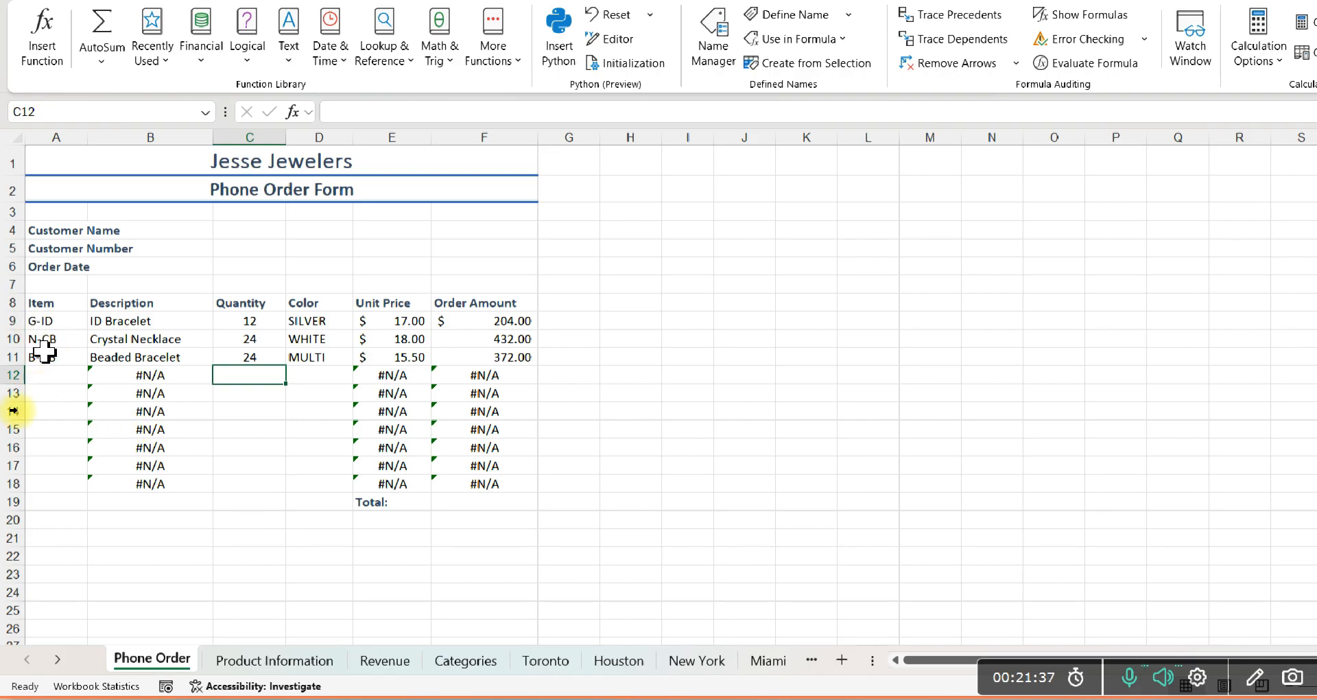
Step: Choose style code F-SK from the validation list in A12 as the fourth item
click(48, 379)
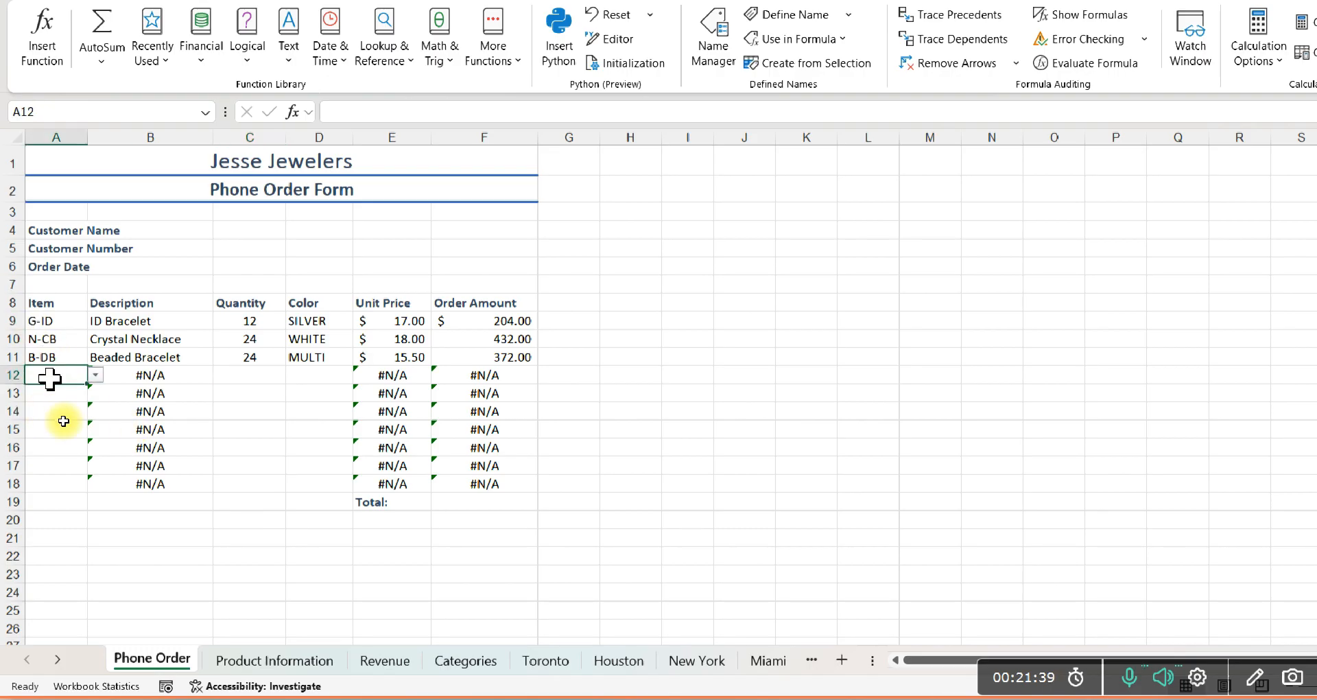
click(96, 374)
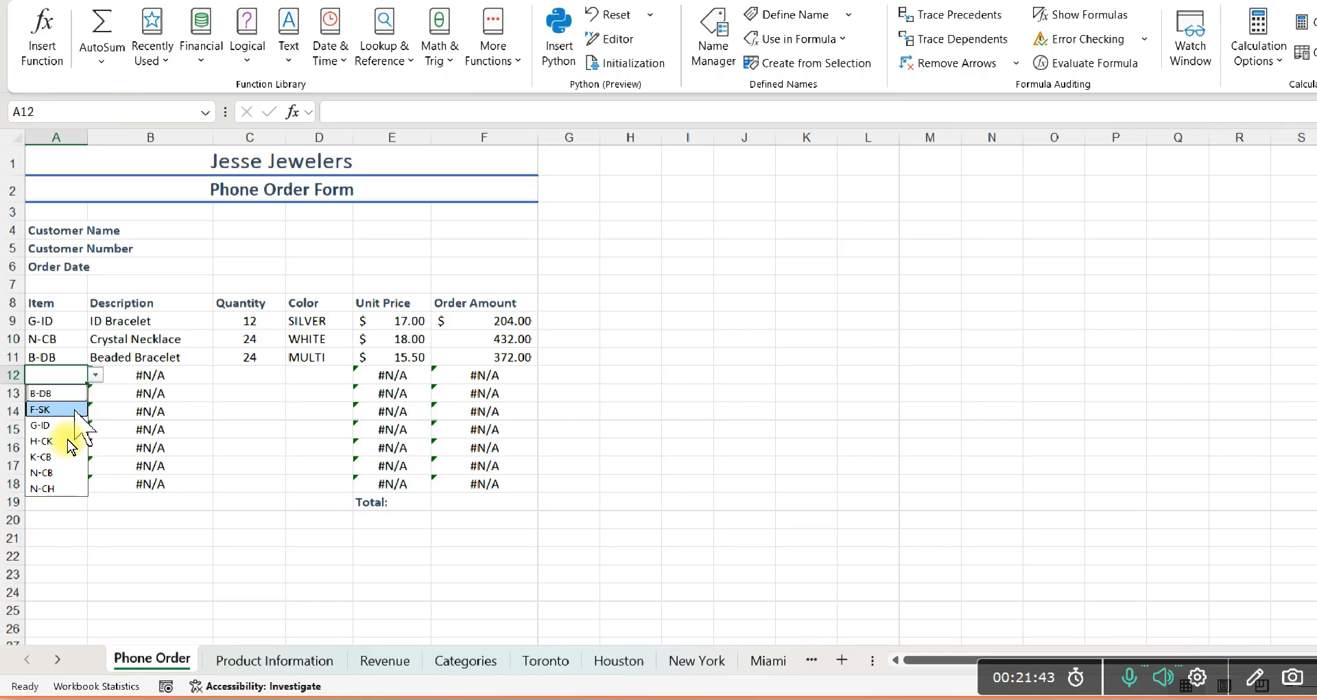
click(74, 410)
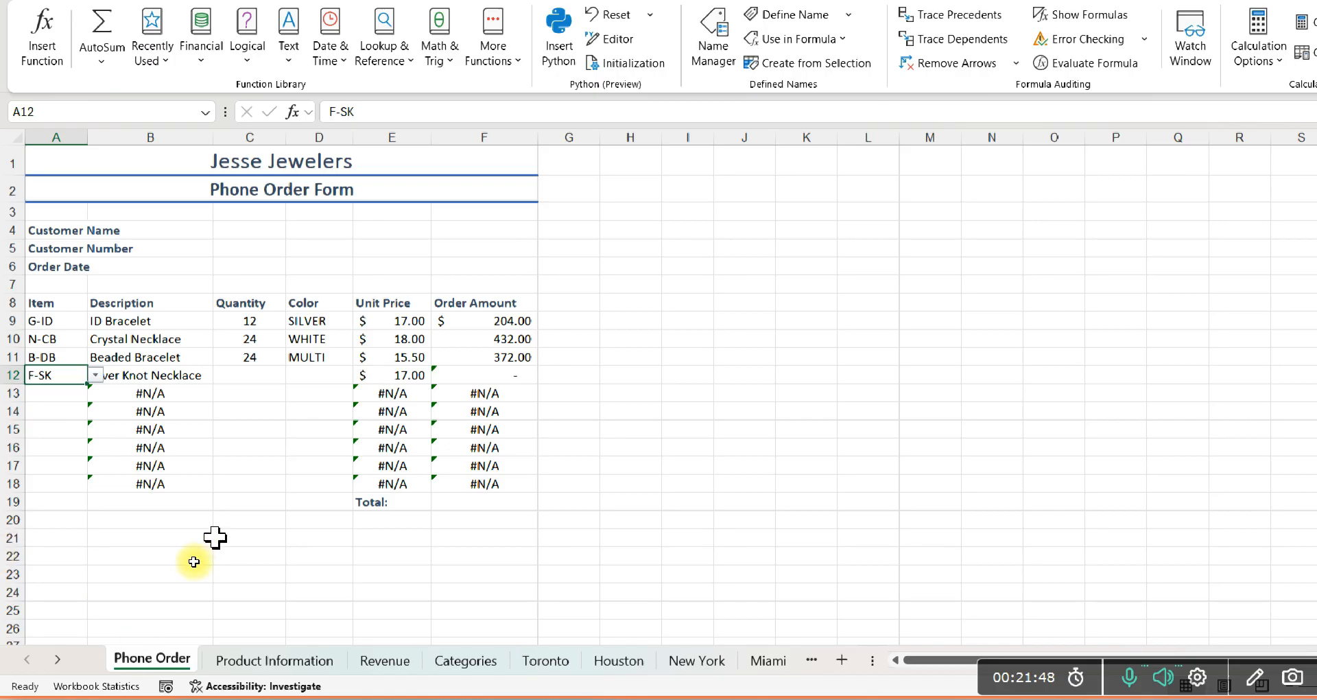
Step: Enter a quantity of 18 and the color ANTQUE for the Silver Knot Necklace in row 12
key(Tab)
key(Tab)
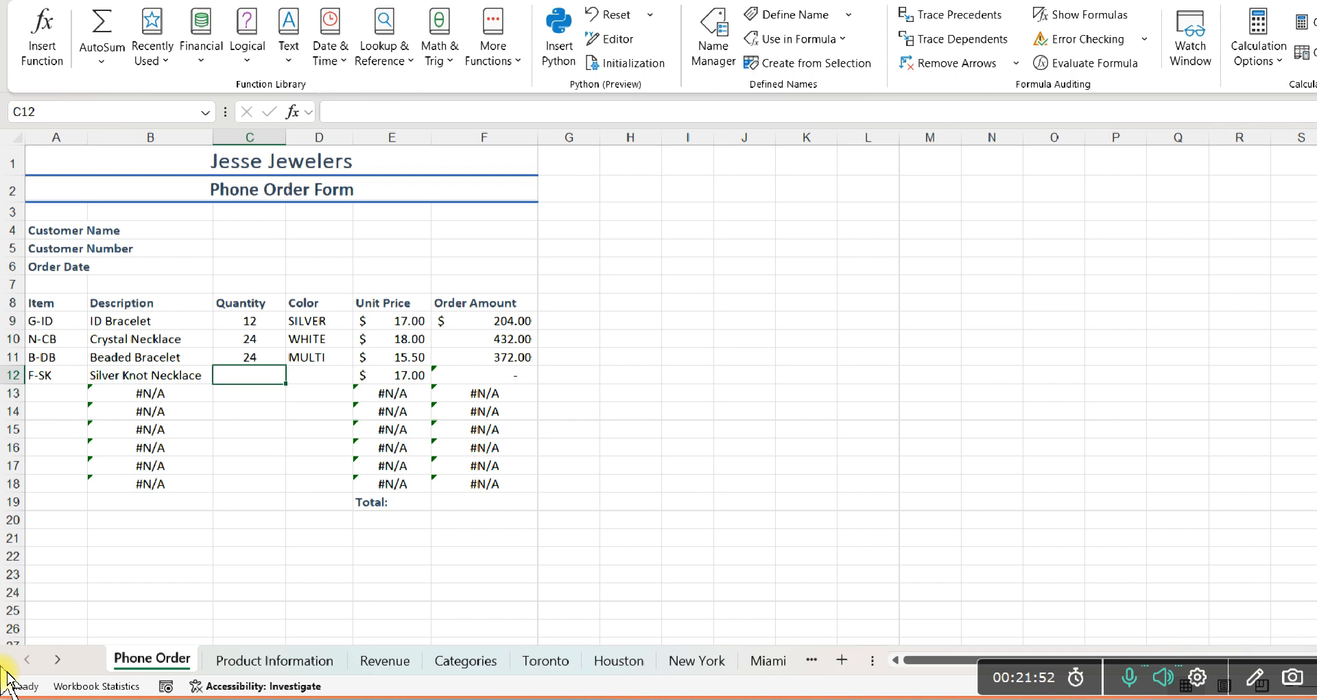
text(18)
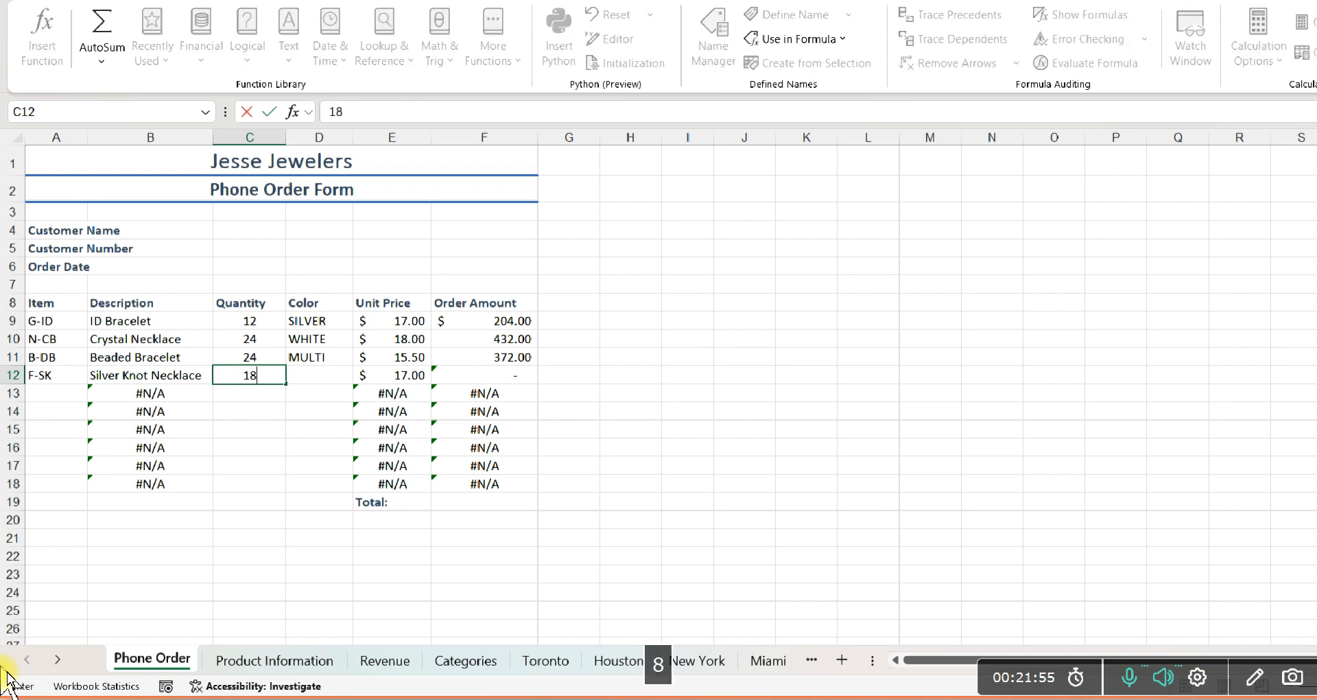
key(Tab)
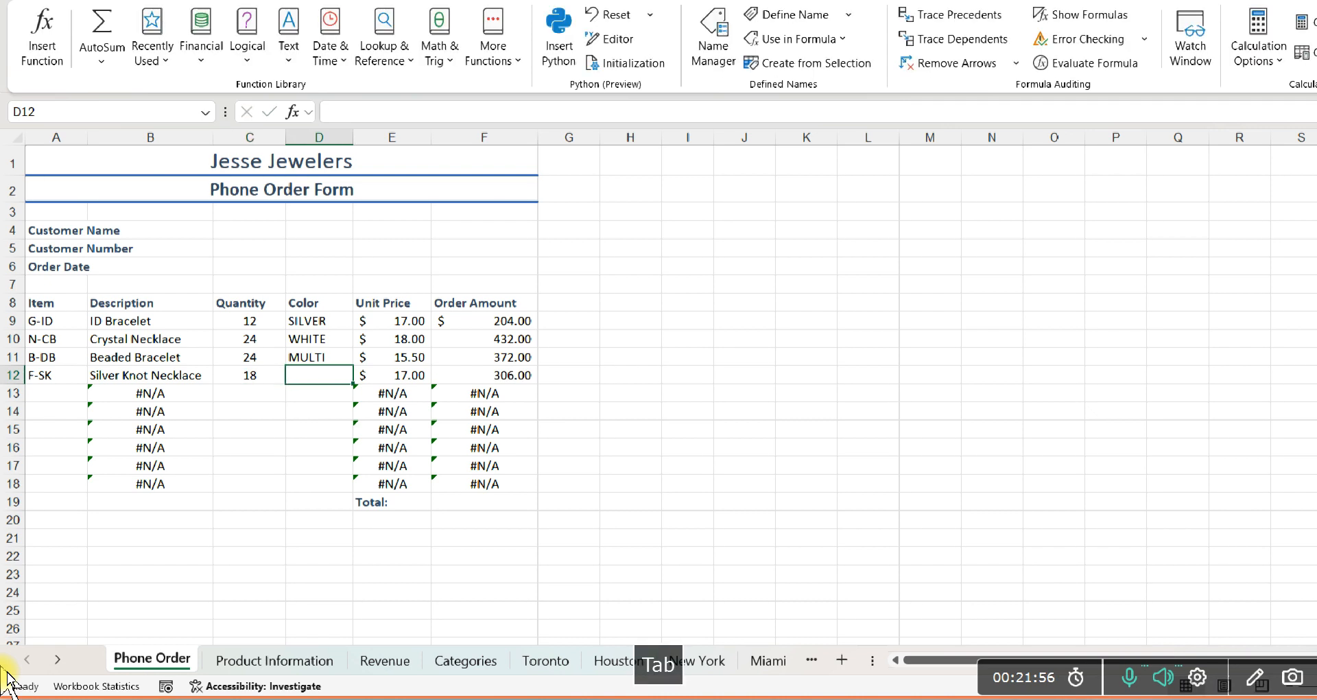
text(AN)
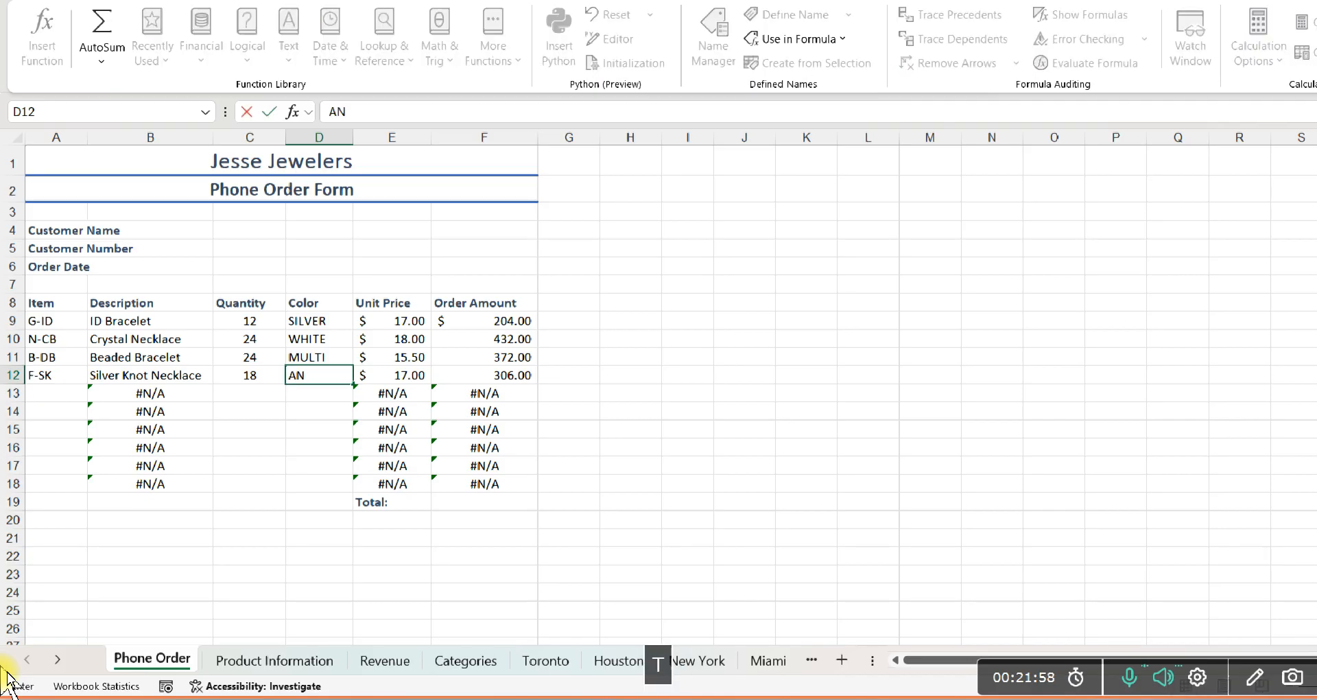
text(TQUW)
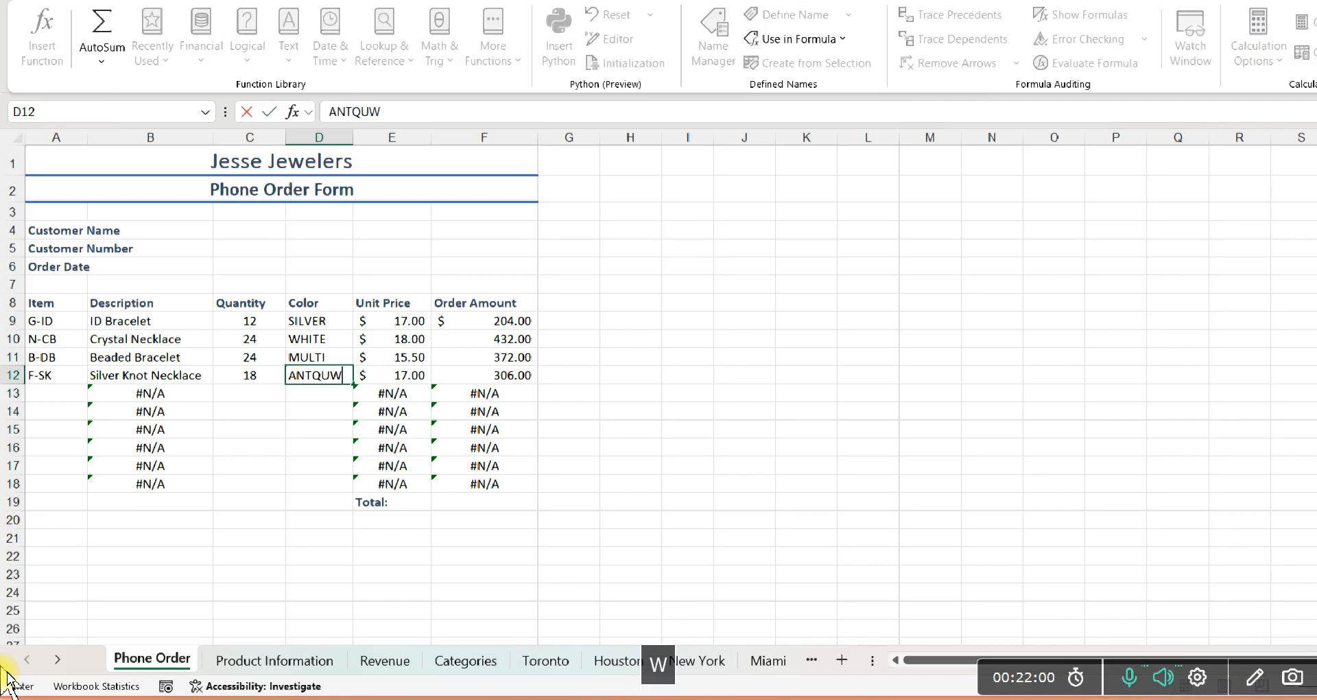
key(BackSpace)
text(E)
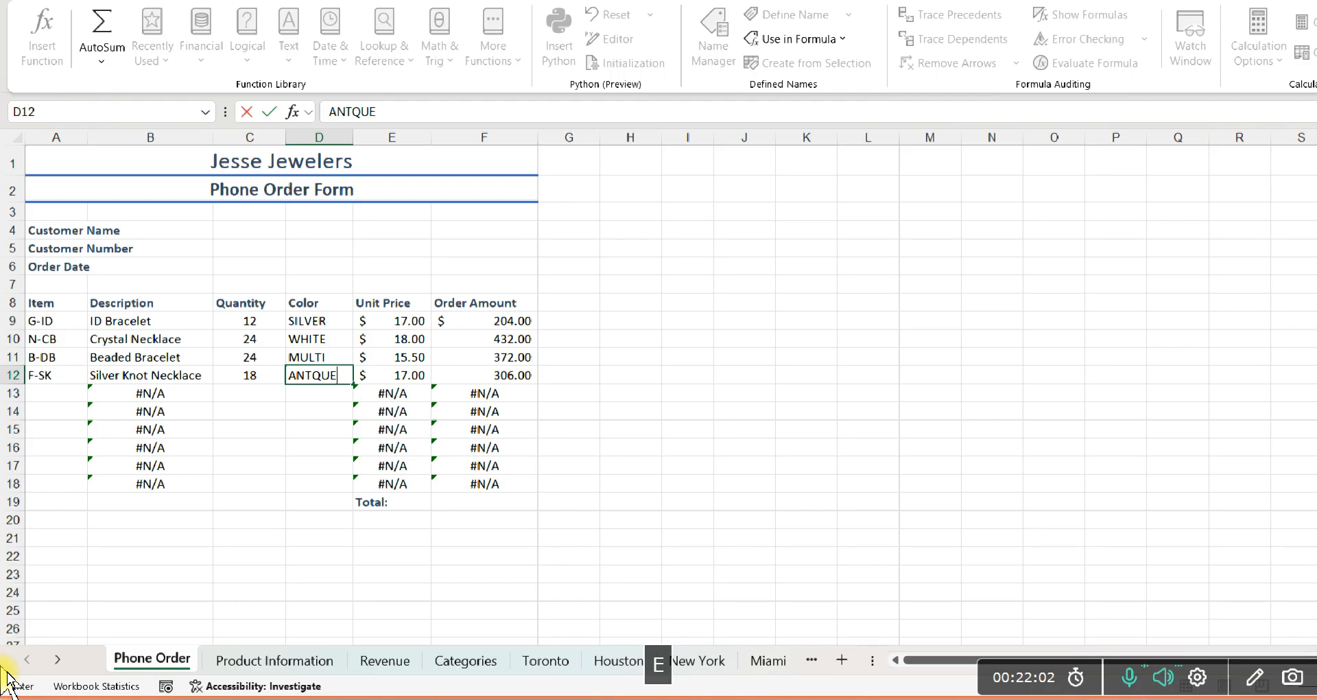
key(Return)
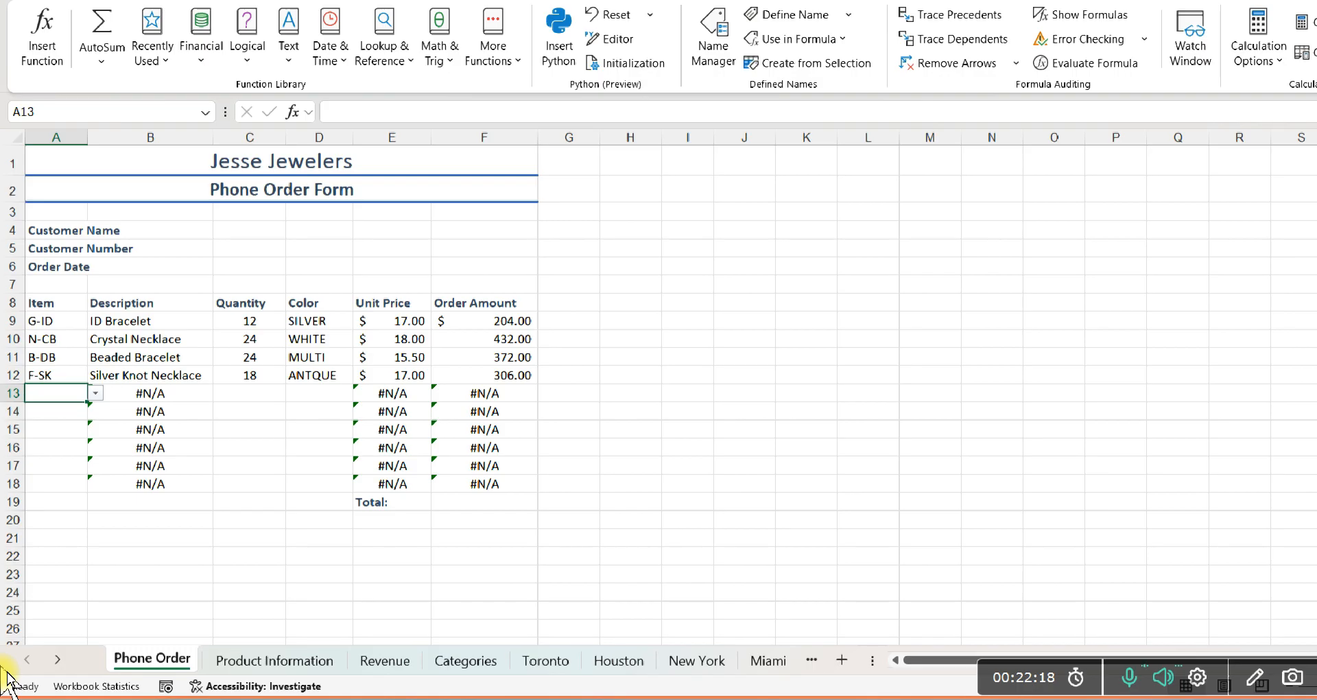
Step: Test the item code validation by entering G-W in A13, and cancel the entry
text(G-W)
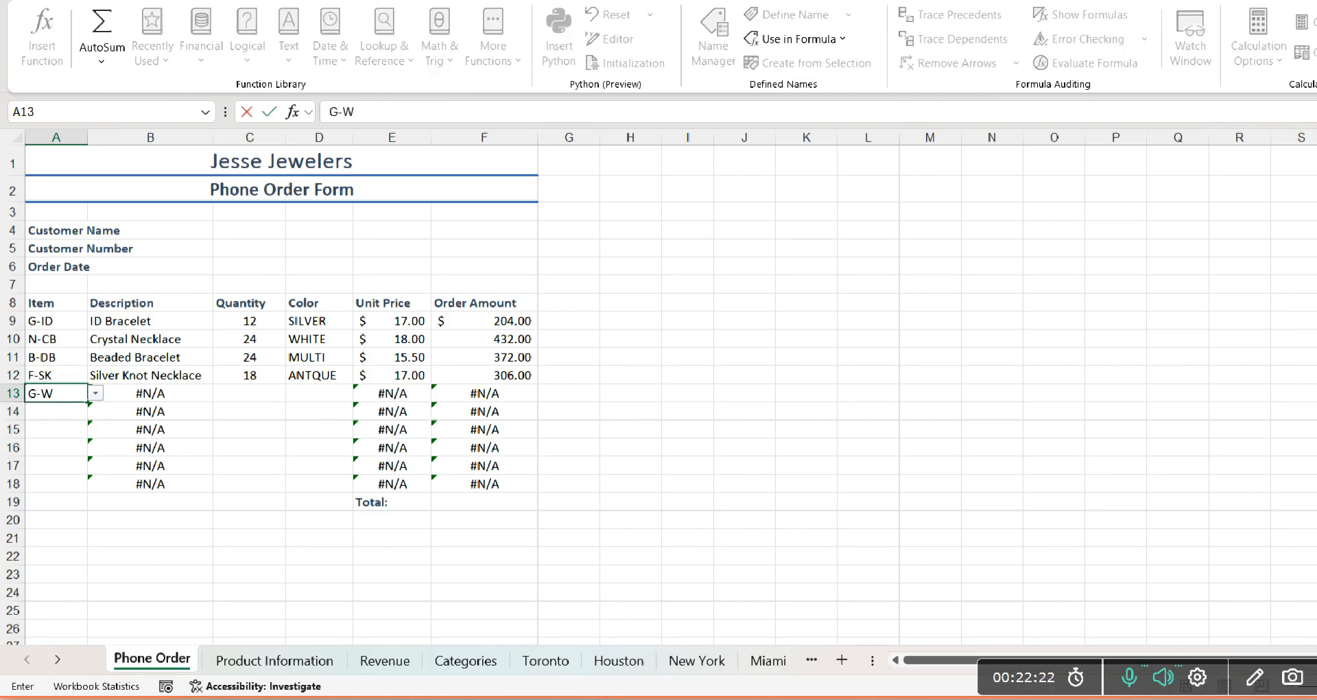
key(Tab)
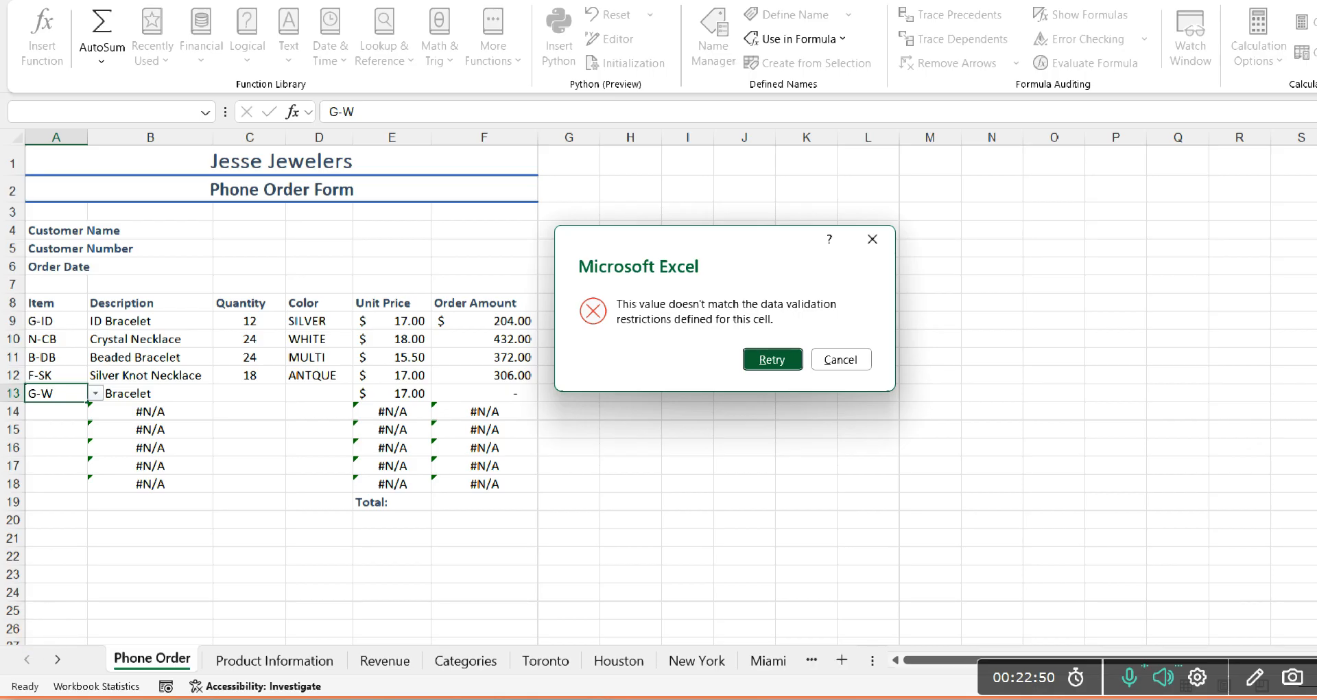
click(840, 360)
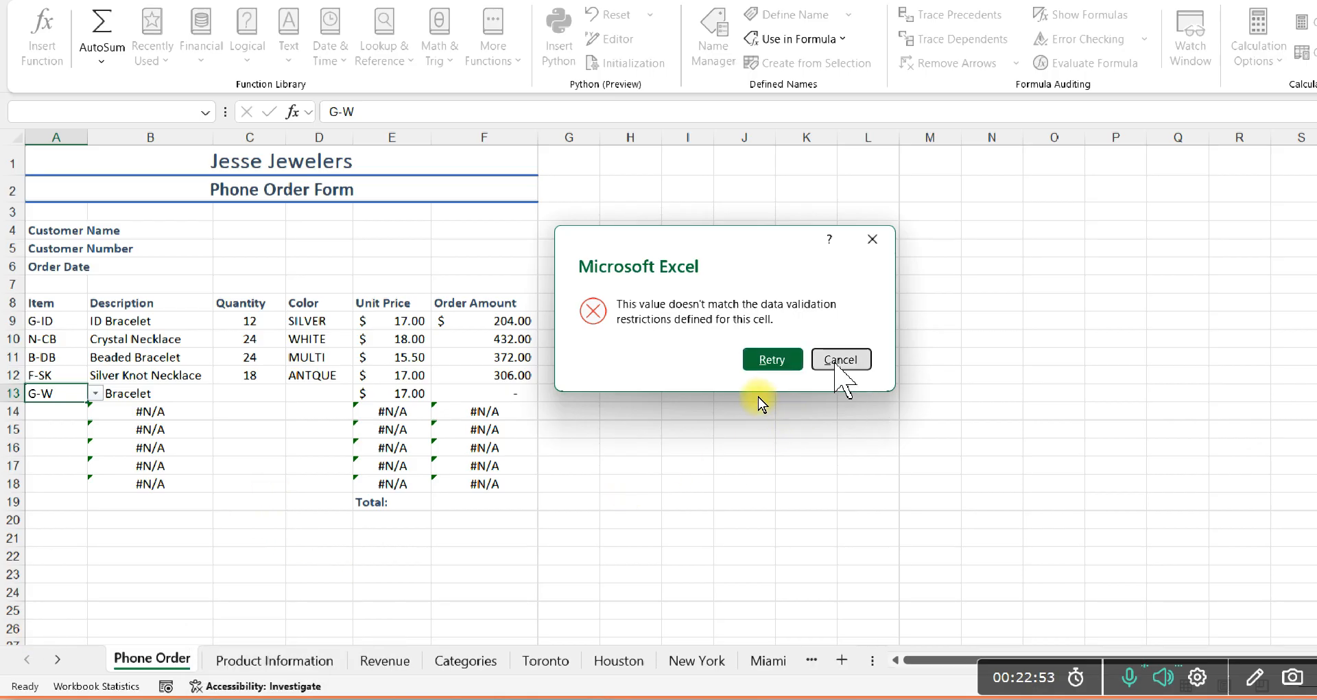
Step: Complete row 13 with style code H-CK from the validation list, a quantity of 18 and the color IVORY
click(95, 393)
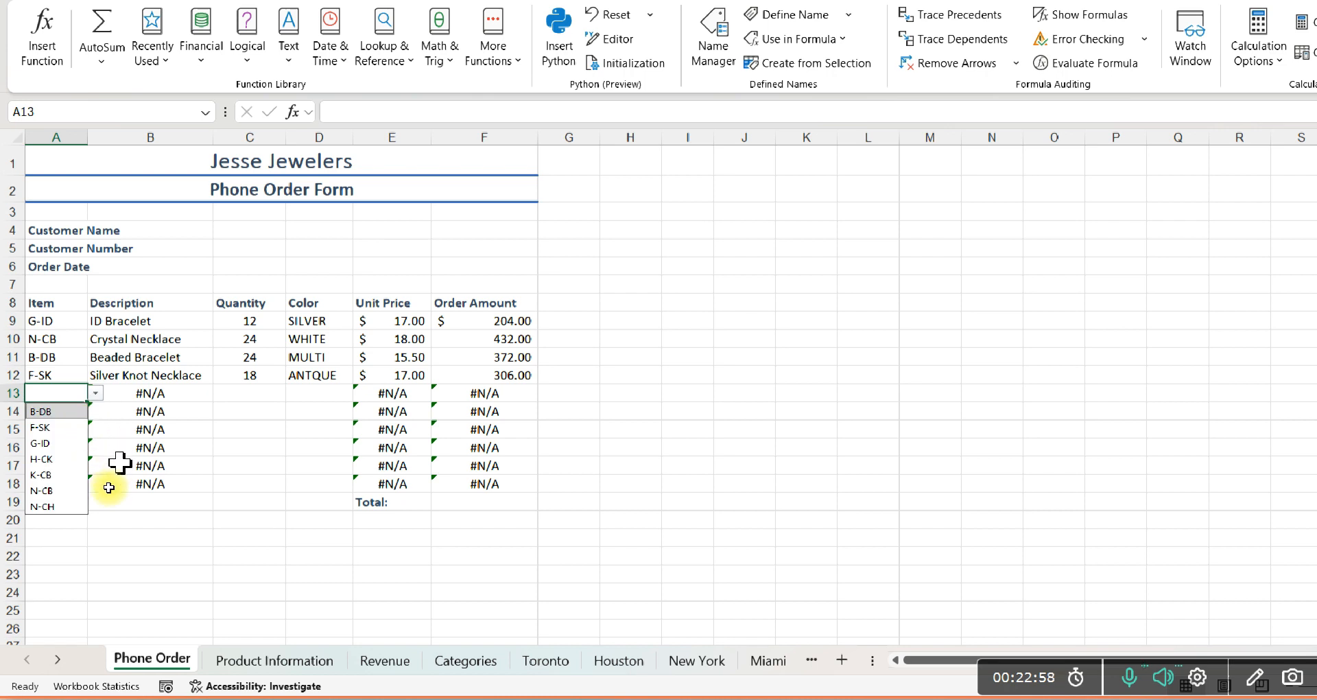
click(42, 459)
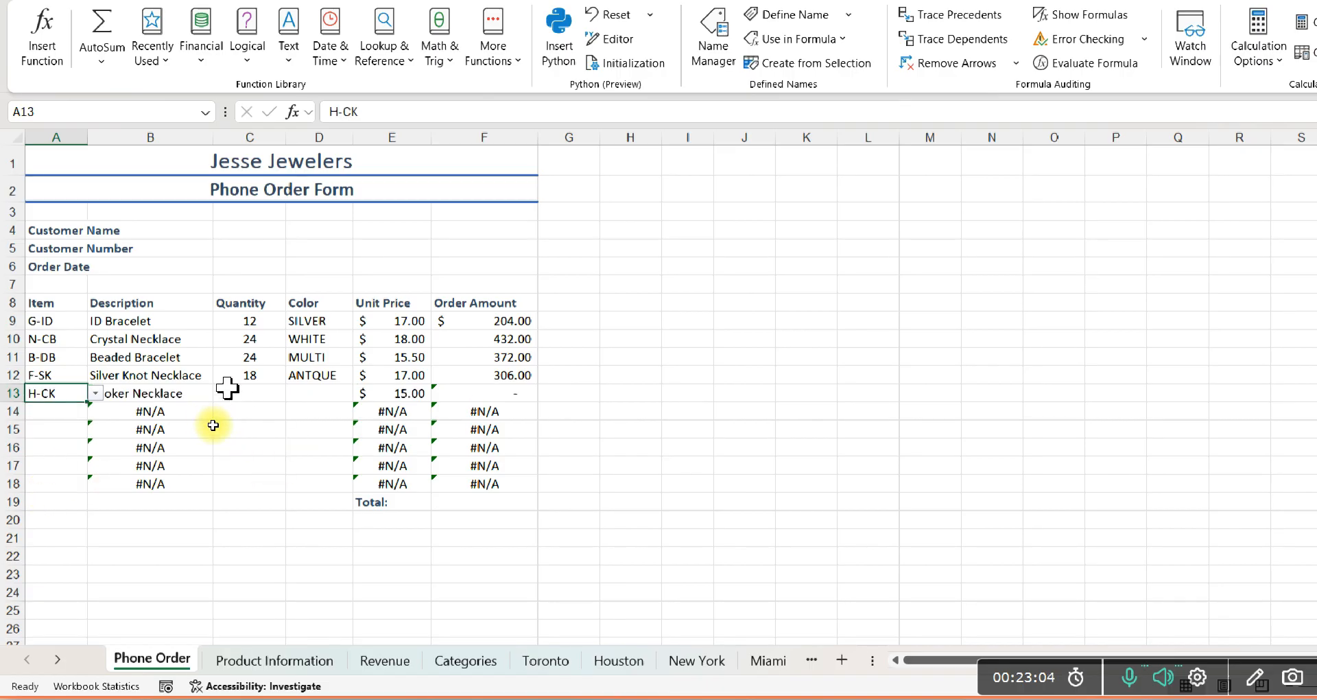
key(Tab)
key(Tab)
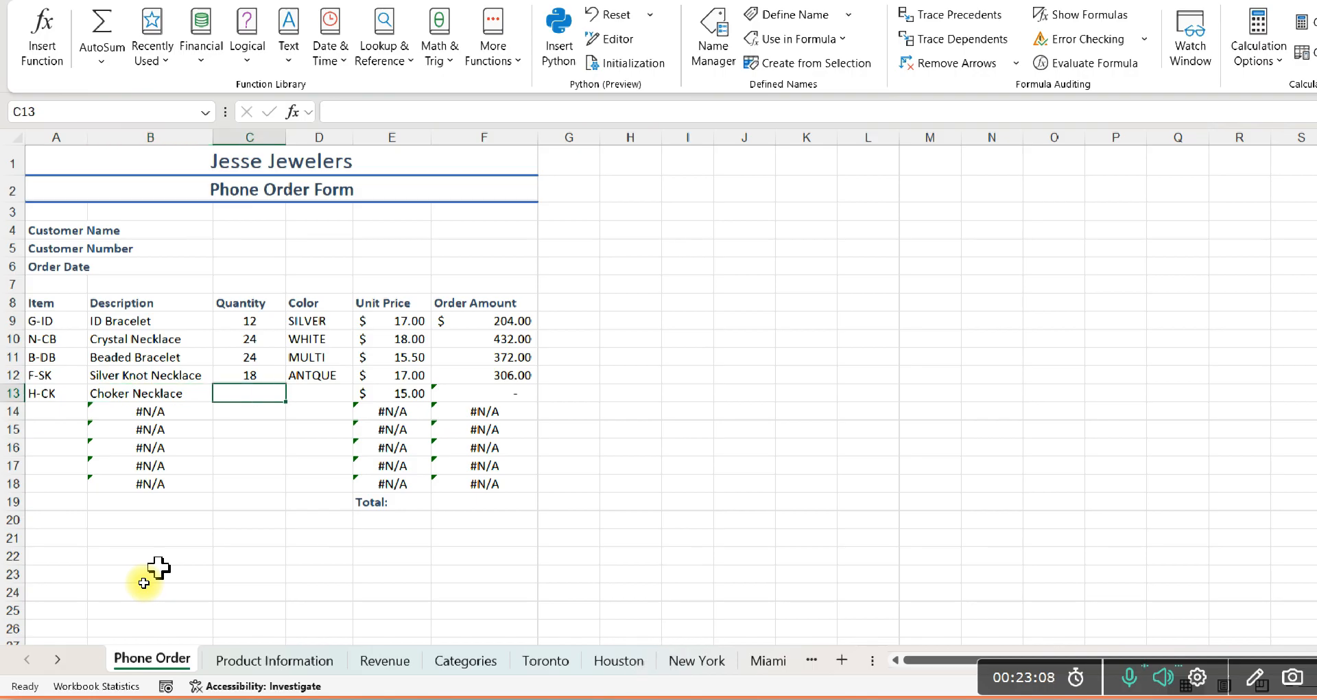
text(18)
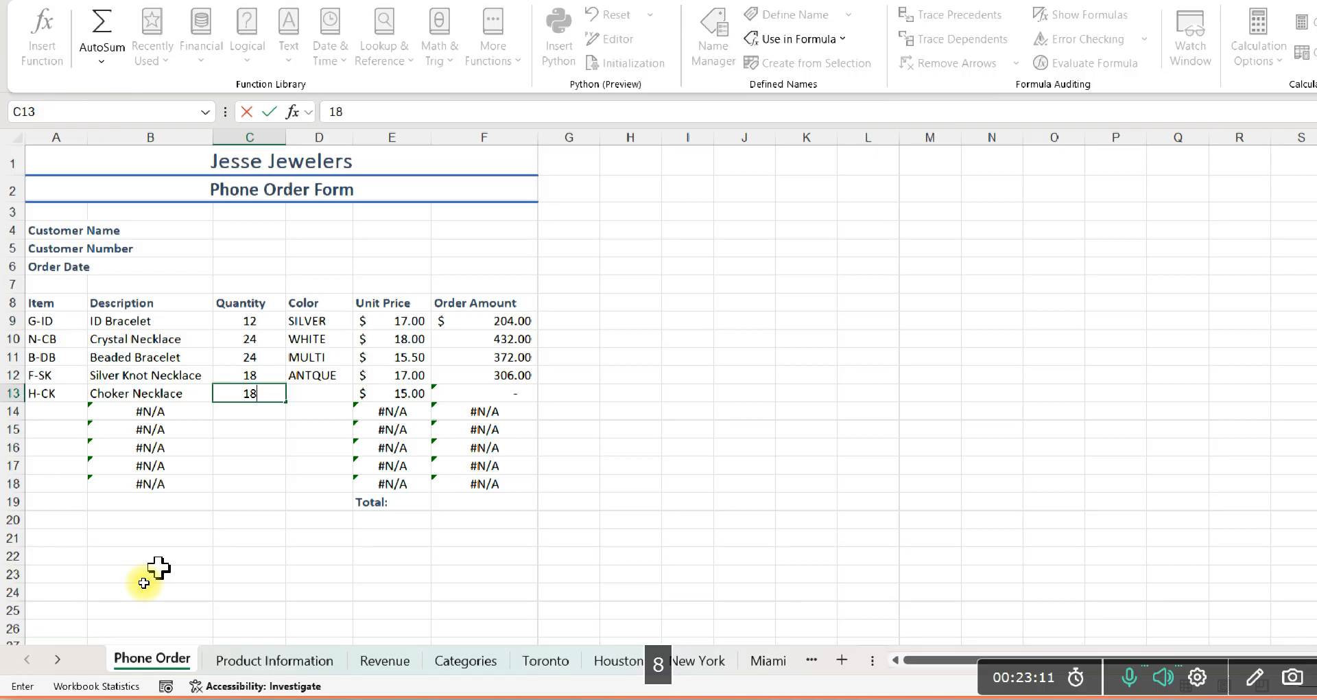
key(Tab)
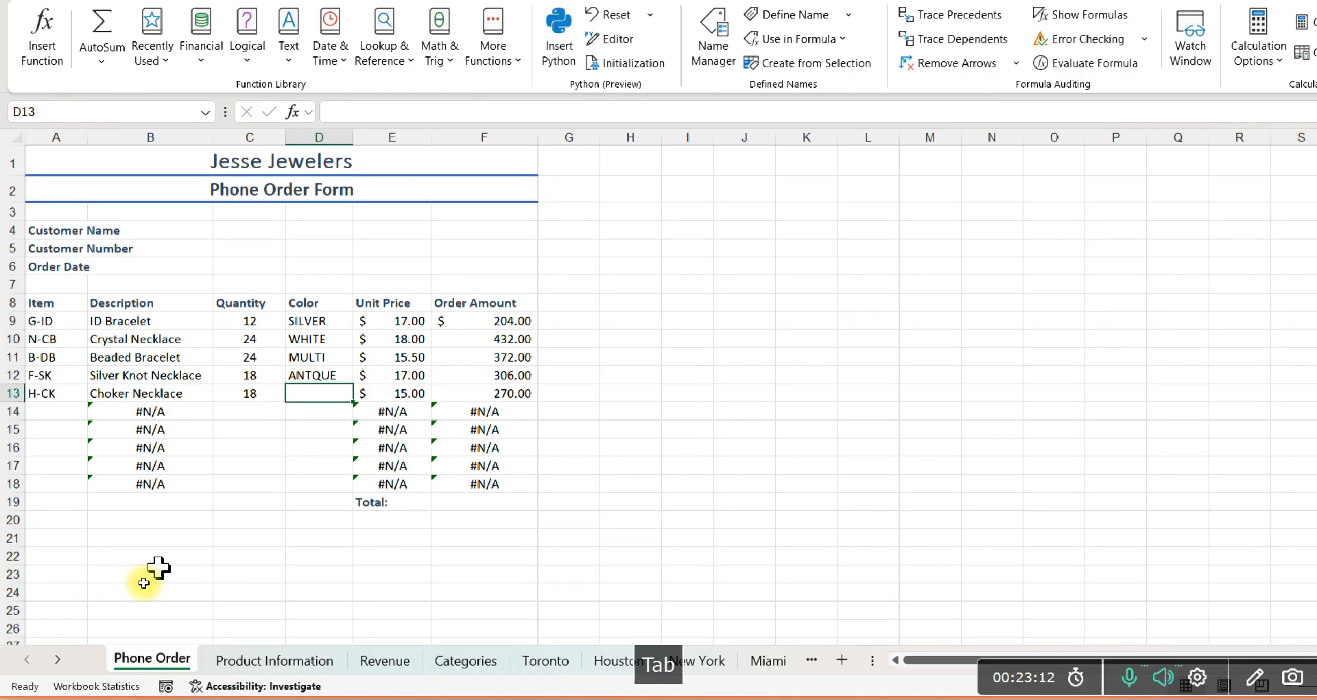
text(IVORY)
key(Tab)
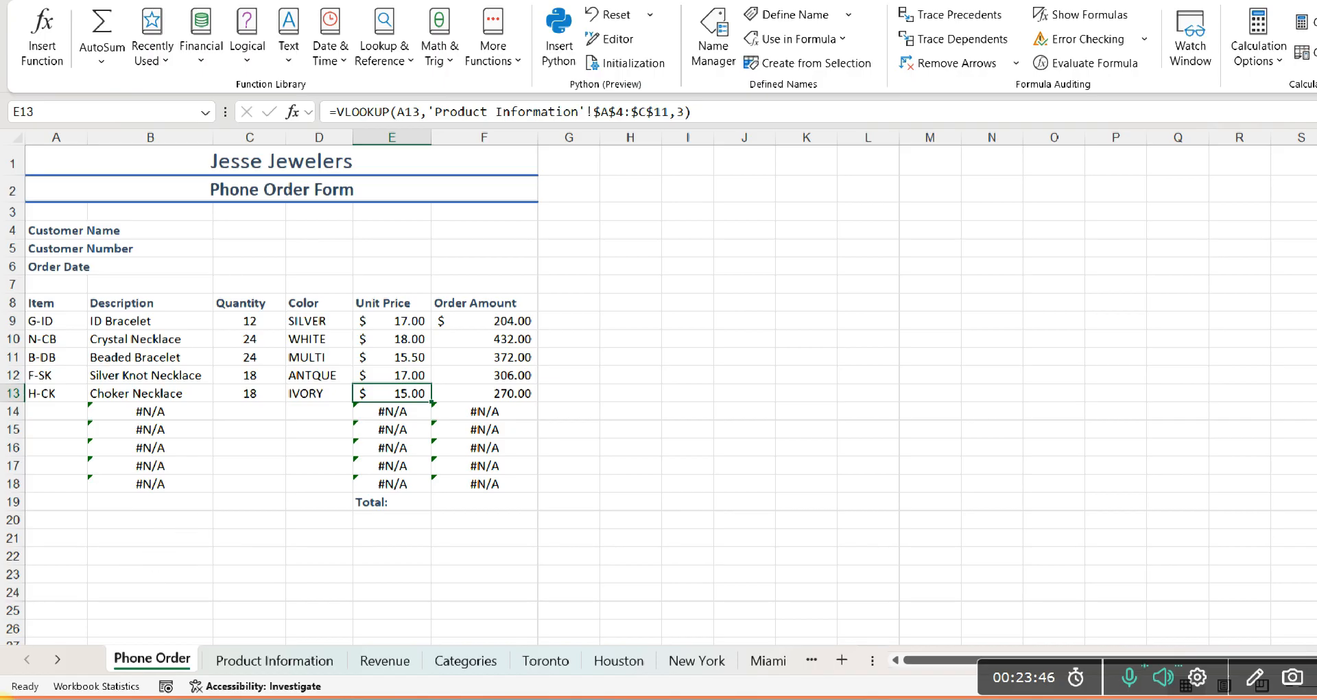
Step: Delete the unused order rows 14 through 18 between the last item and the Total row
click(11, 411)
drag(10, 411, 28, 490)
right_click(26, 492)
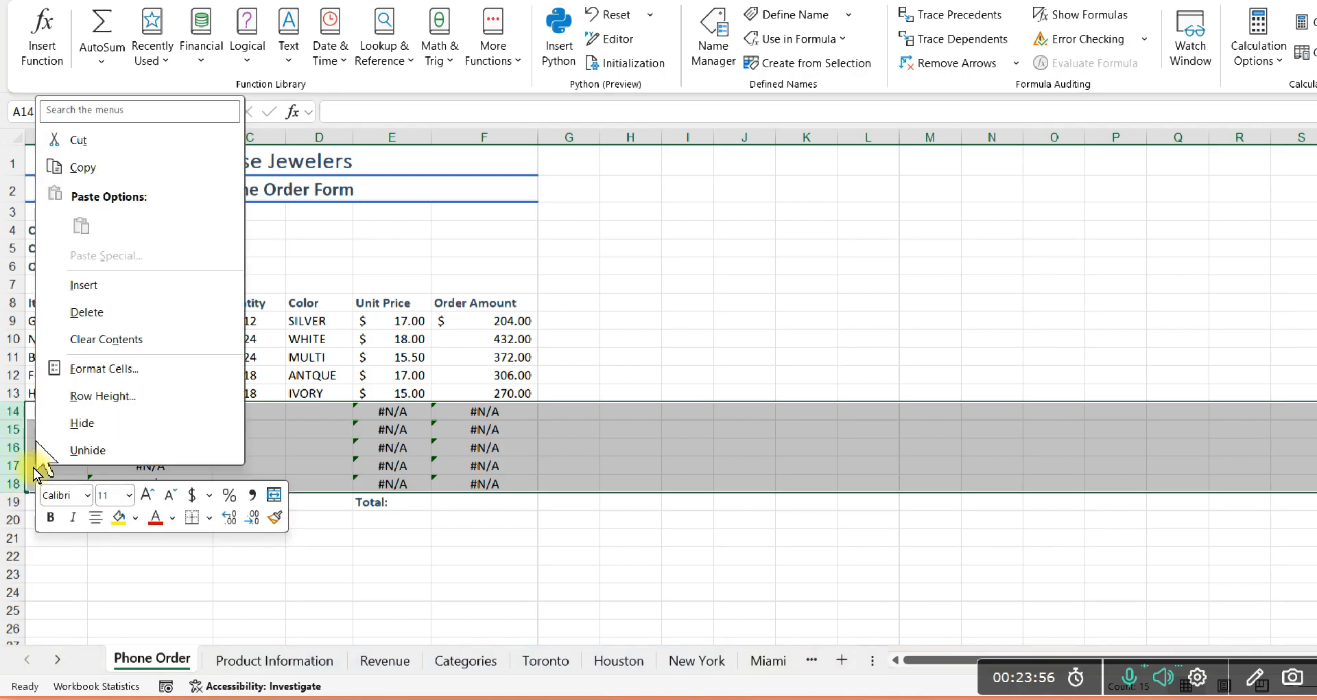
click(68, 312)
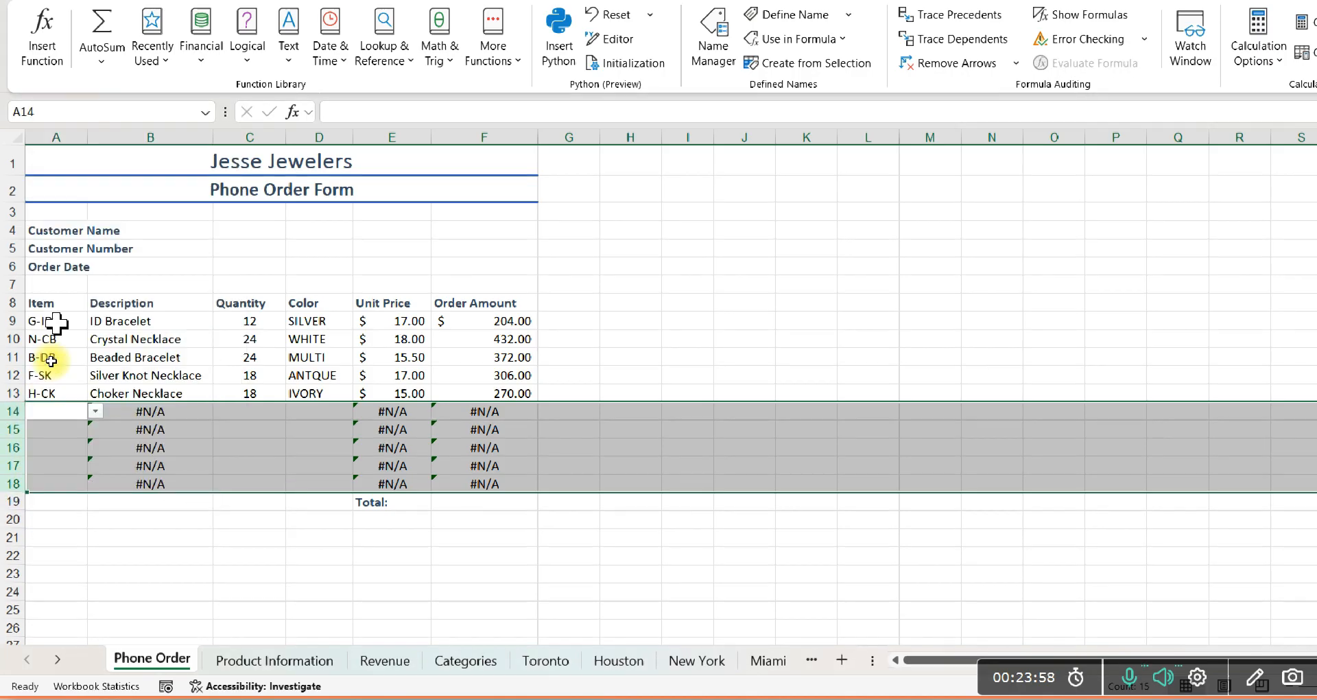
click(381, 410)
click(419, 465)
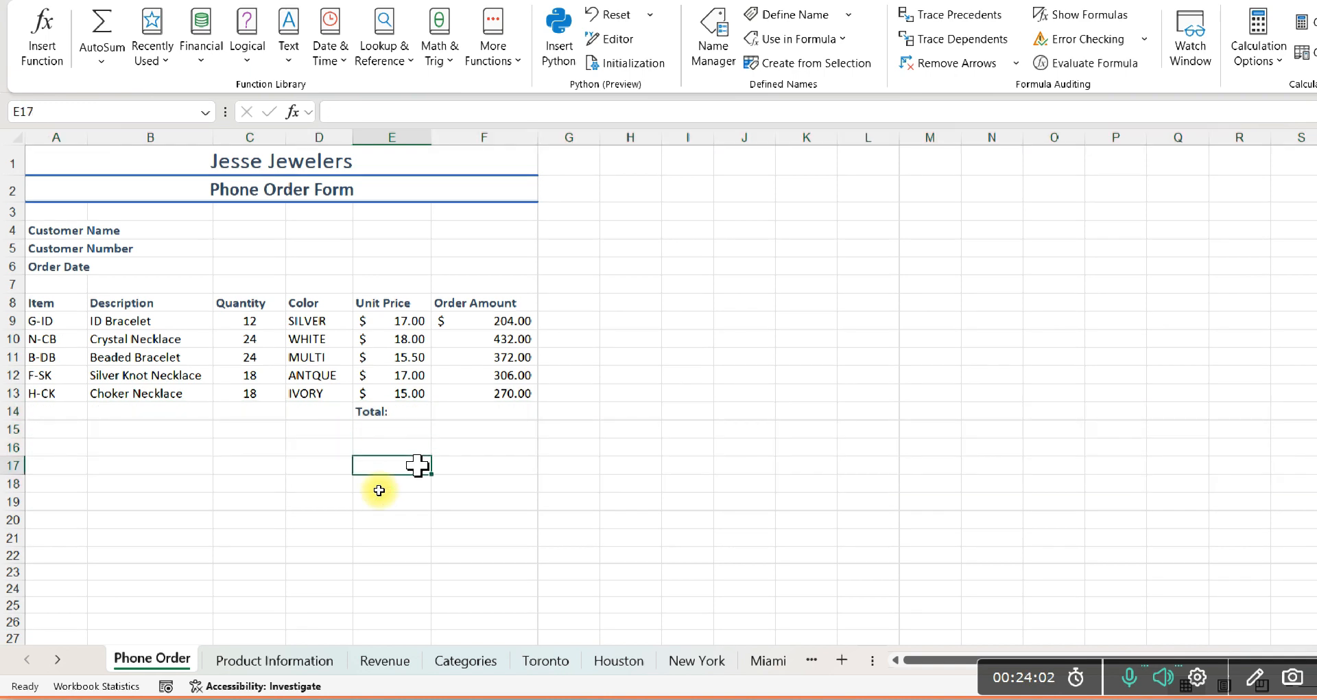
Step: Total the order amounts in F14 with a SUM of F9:F13
click(454, 412)
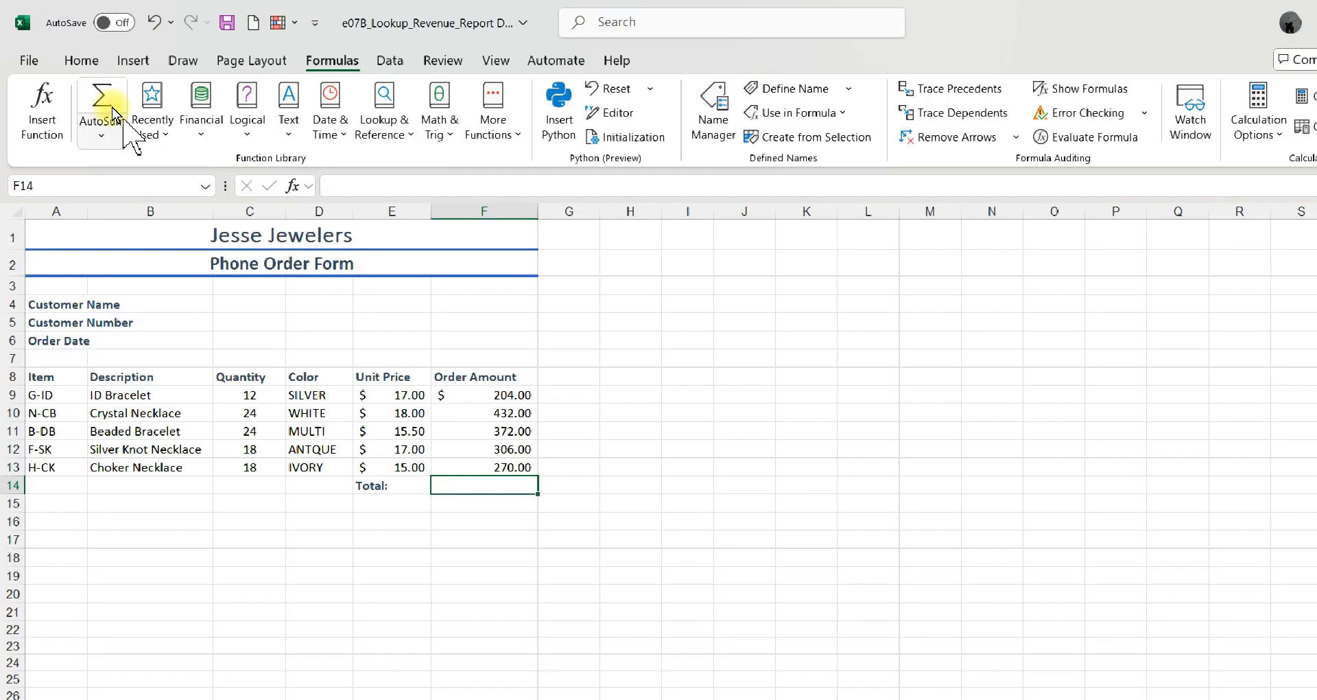
click(99, 103)
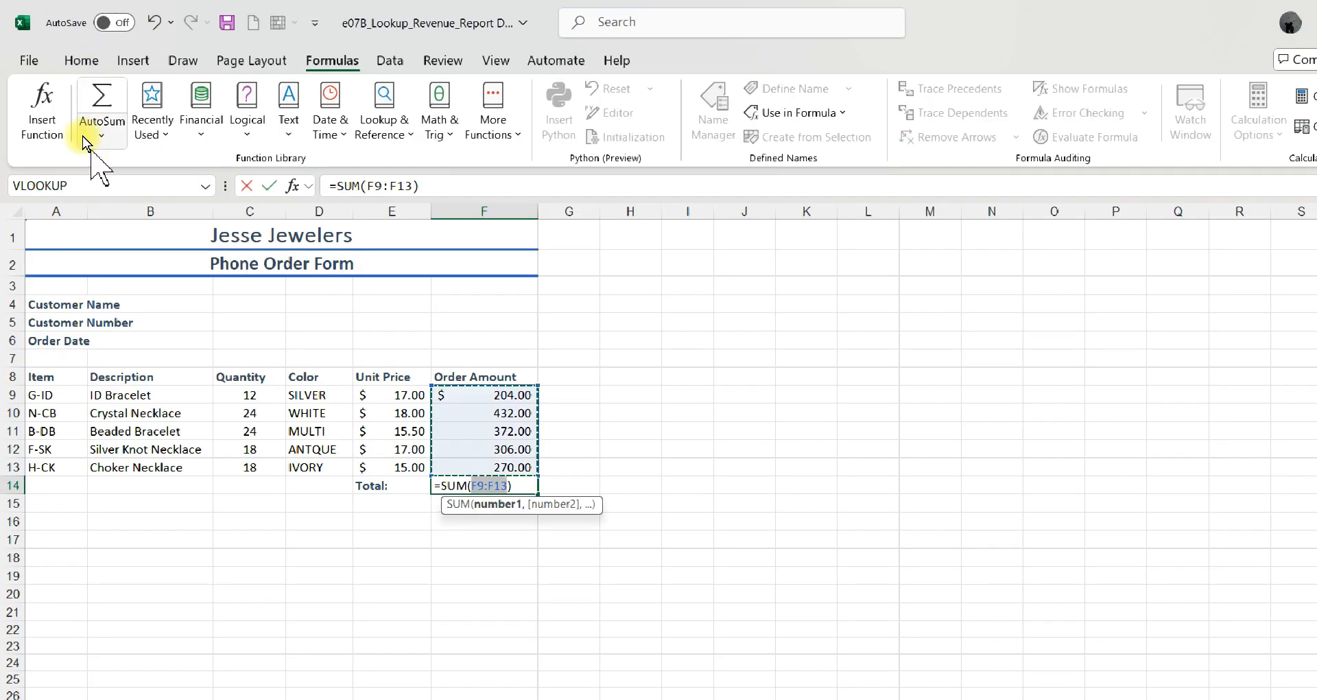
key(Return)
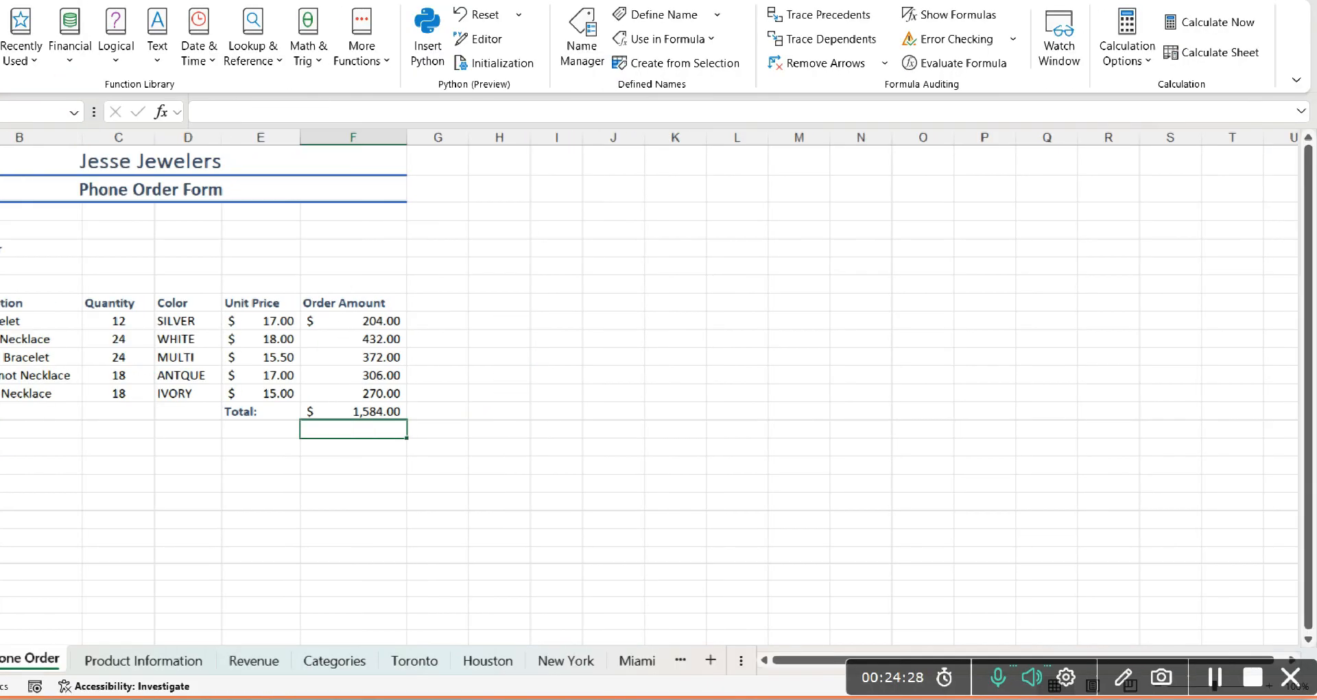
click(1254, 677)
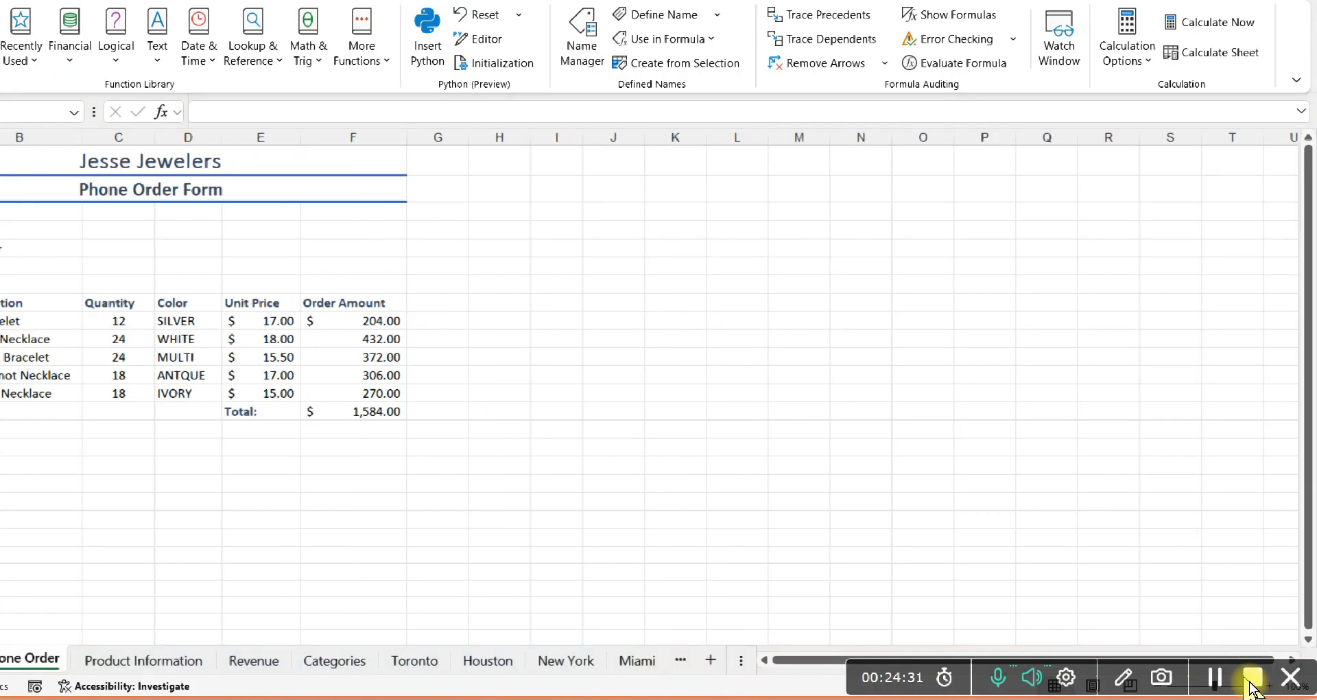